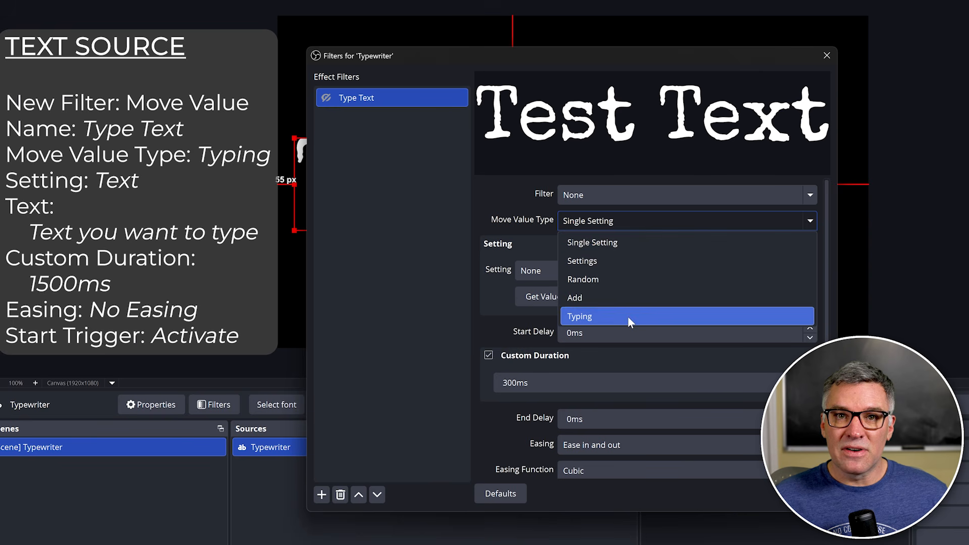
- Choose Text as the setting the Type Text filter animates, with Typewriter as the text to type
{"action": "left_click", "coordinate": [610, 271]}
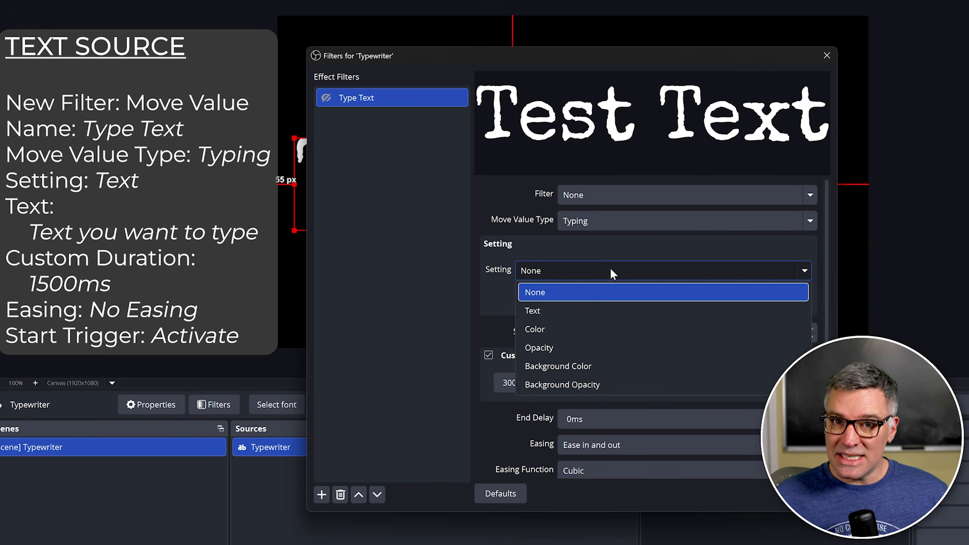
{"action": "left_click", "coordinate": [604, 309]}
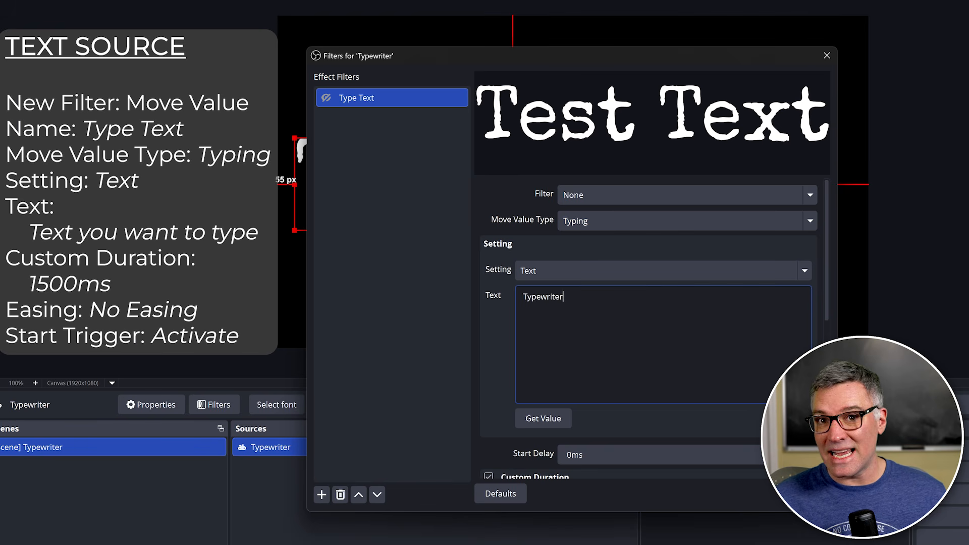
{"action": "left_click", "coordinate": [491, 346]}
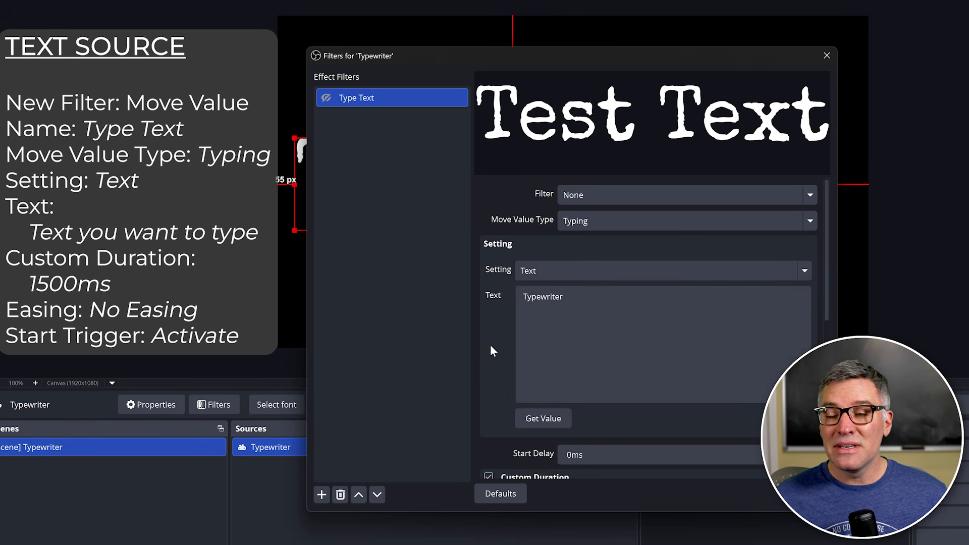
- Give the Type Text filter a custom duration of 1500 ms, no easing and the Activate start trigger
{"action": "scroll", "coordinate": [490, 344], "scroll_direction": "down", "scroll_amount": 5}
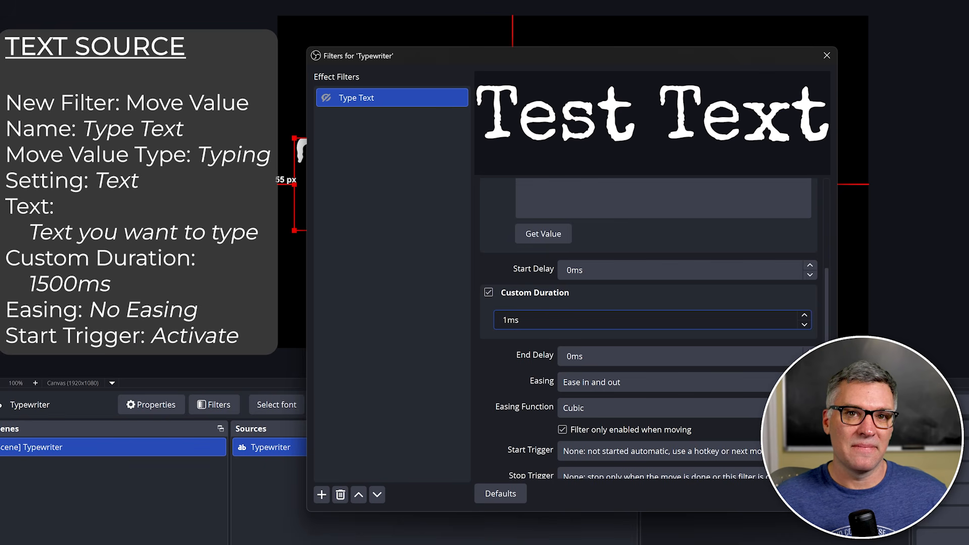
{"action": "left_click", "coordinate": [561, 382]}
{"action": "left_click", "coordinate": [587, 404]}
{"action": "scroll", "coordinate": [516, 383], "scroll_direction": "down", "scroll_amount": 2}
{"action": "left_click", "coordinate": [595, 377]}
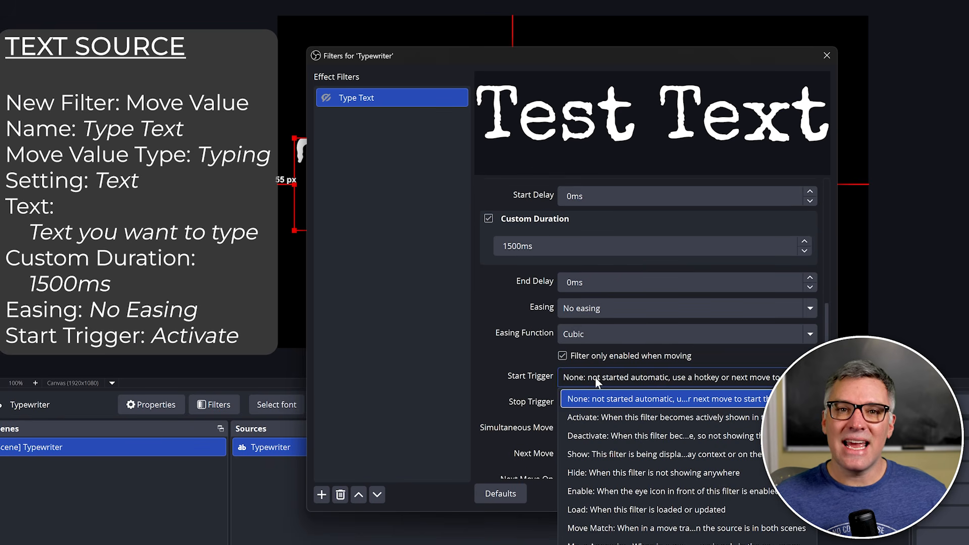
{"action": "left_click", "coordinate": [584, 419]}
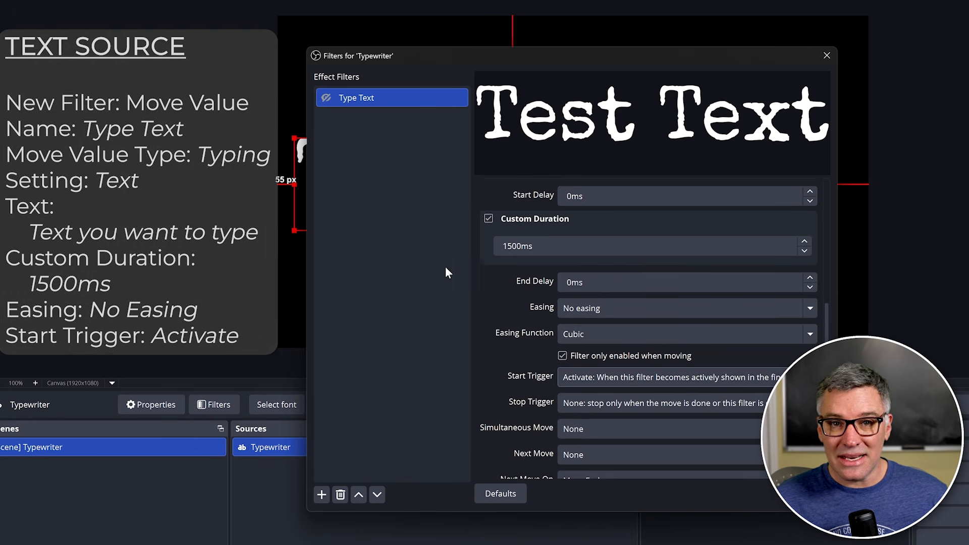
- Duplicate the Type Text filter under the name Reset Text
{"action": "right_click", "coordinate": [388, 97]}
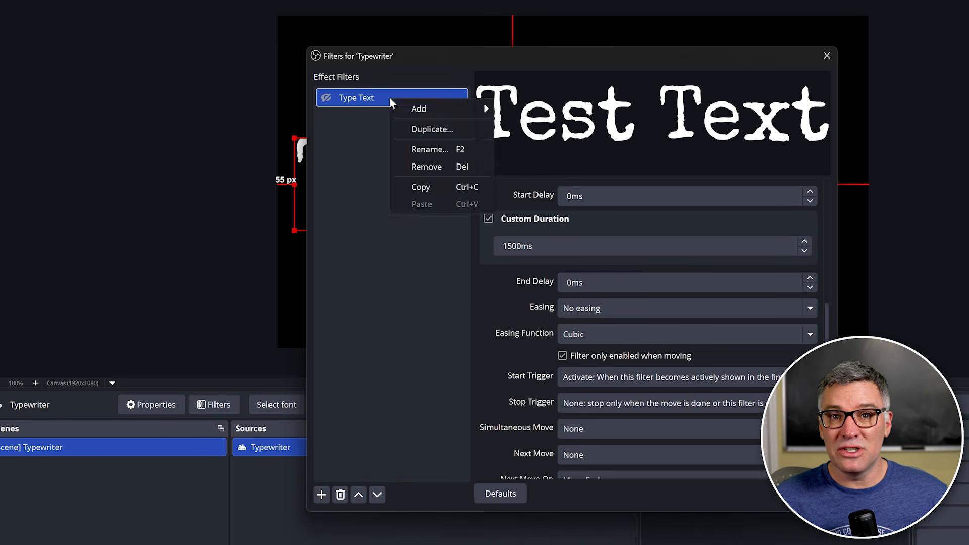
{"action": "left_click", "coordinate": [432, 130]}
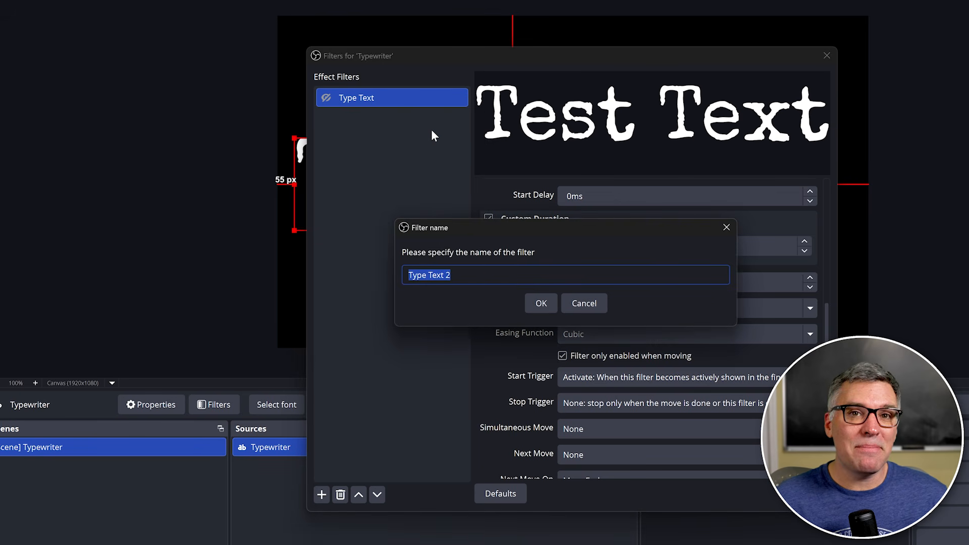
{"action": "type", "text": "Reset Text"}
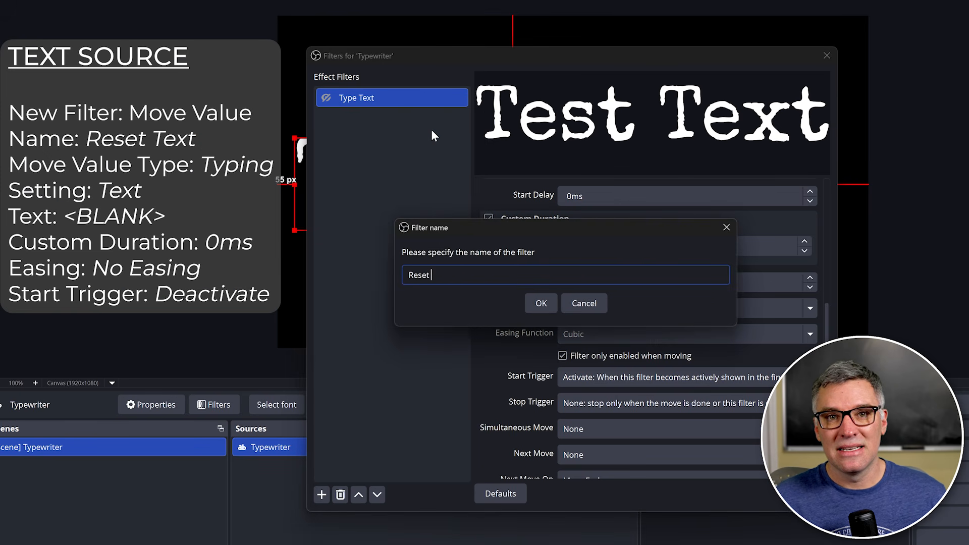
{"action": "key", "text": "Return"}
- Clear the text in the Reset Text filter and set its custom duration to 0 ms
{"action": "double_click", "coordinate": [543, 297]}
{"action": "left_click", "coordinate": [502, 304]}
{"action": "scroll", "coordinate": [501, 304], "scroll_direction": "down", "scroll_amount": 3}
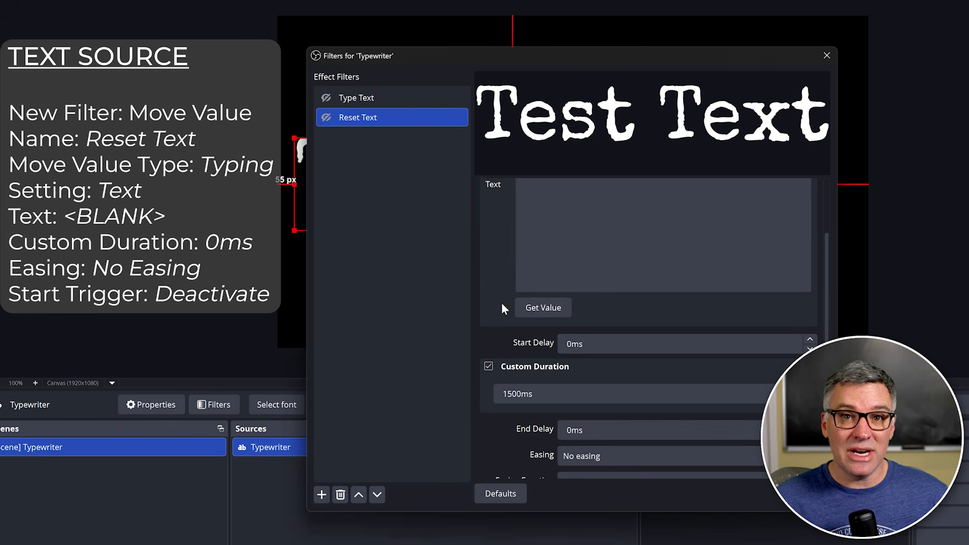
{"action": "double_click", "coordinate": [519, 394]}
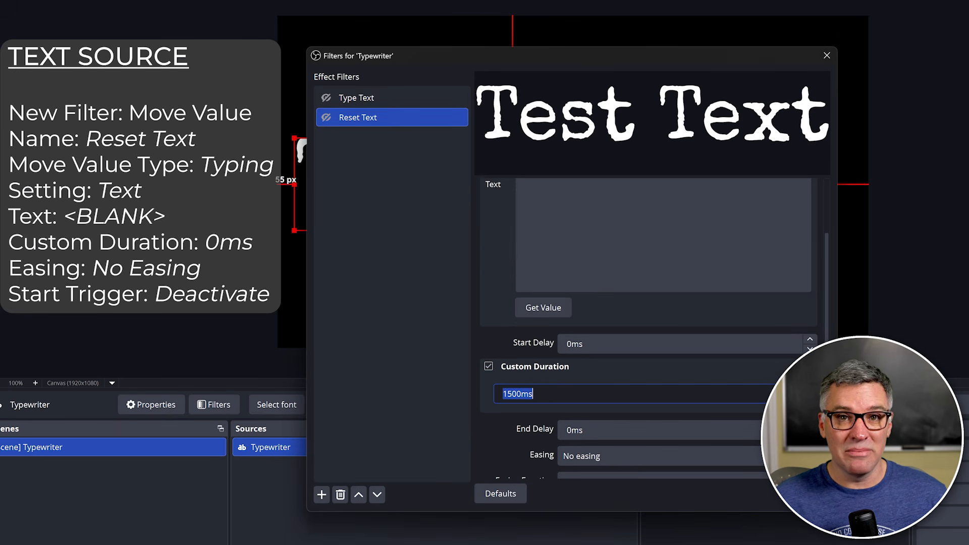
{"action": "left_click", "coordinate": [502, 427]}
- Change the Reset Text filter's start trigger to Deactivate
{"action": "scroll", "coordinate": [502, 430], "scroll_direction": "down", "scroll_amount": 3}
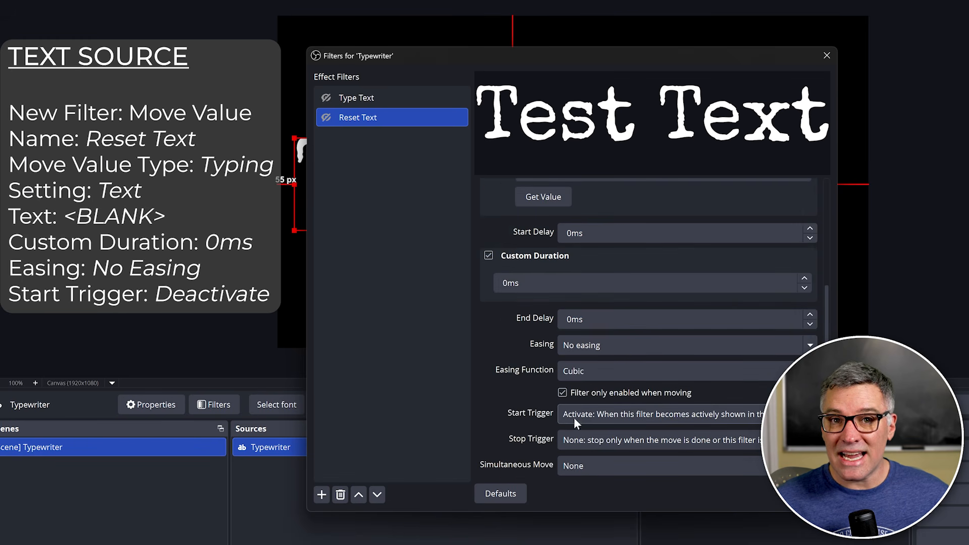
{"action": "left_click", "coordinate": [570, 414]}
{"action": "left_click", "coordinate": [631, 245]}
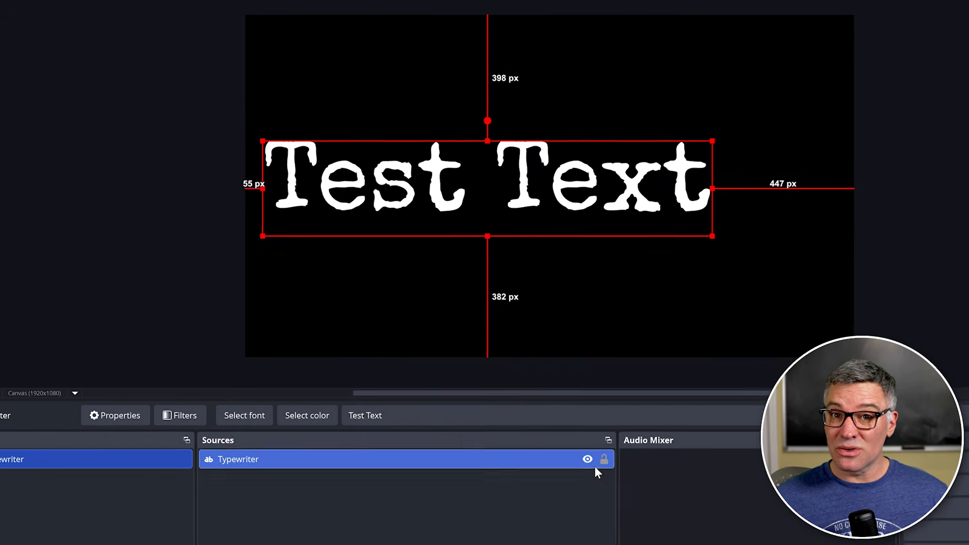
- Toggle the visibility of the Typewriter source to test the typing effect
{"action": "left_click", "coordinate": [587, 458]}
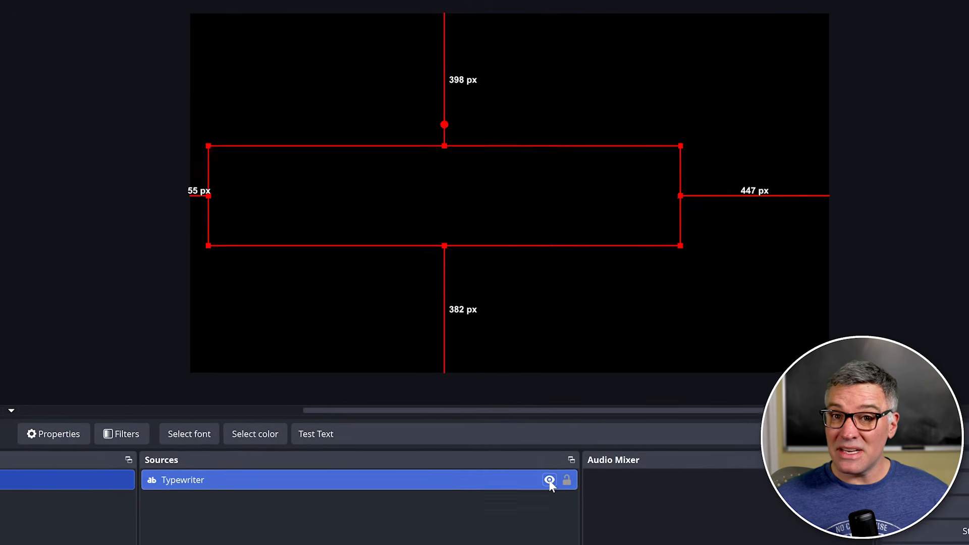
{"action": "left_click", "coordinate": [511, 500]}
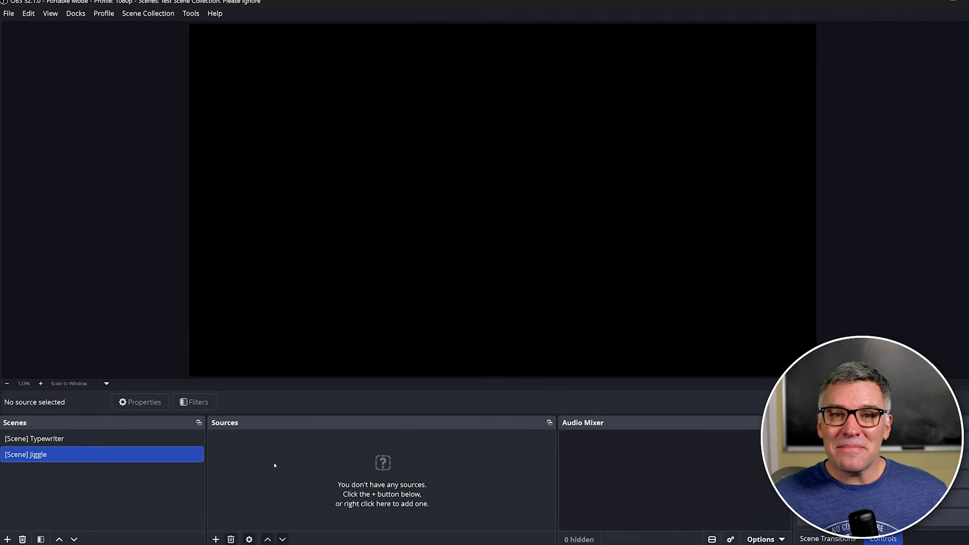
- Add a Text (GDI+) source named Jiggle to the Jiggle scene
{"action": "right_click", "coordinate": [261, 449]}
{"action": "mouse_move", "coordinate": [327, 456]}
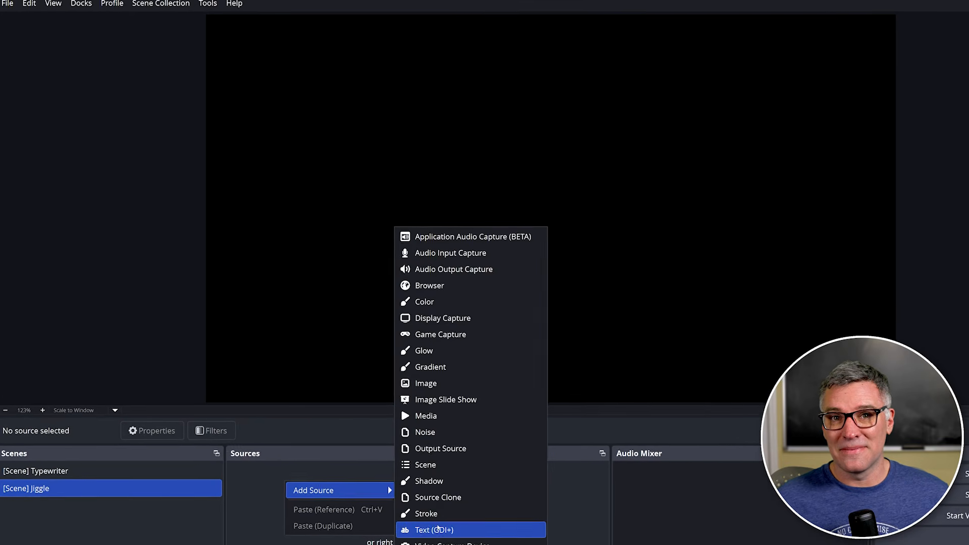
{"action": "left_click", "coordinate": [437, 527]}
{"action": "type", "text": "Jiggle"}
{"action": "key", "text": "Return"}
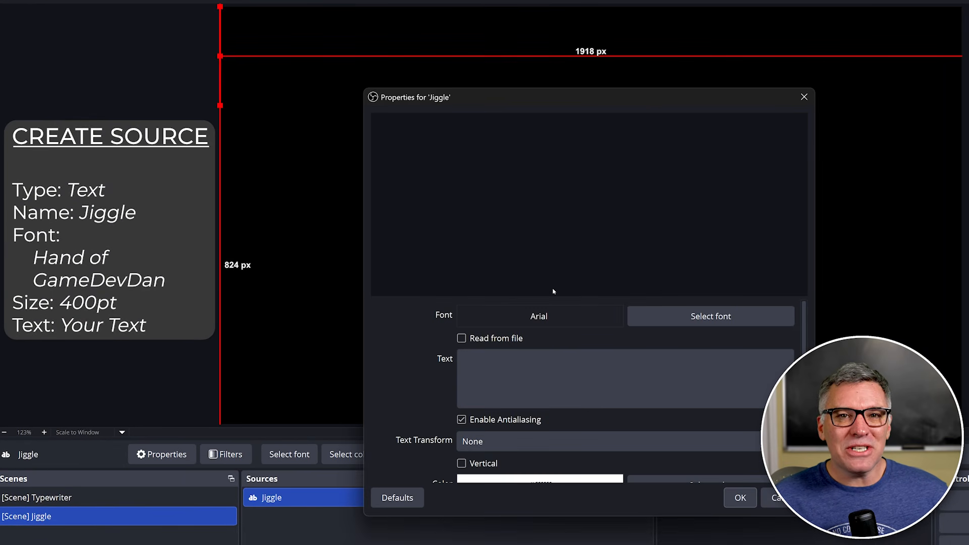
- Enter Jiggle as the source's text in Hand Of GameDevDan at size 400 and move it near the canvas centre
{"action": "left_click", "coordinate": [645, 318]}
{"action": "type", "text": "Hand Of GameDevDan"}
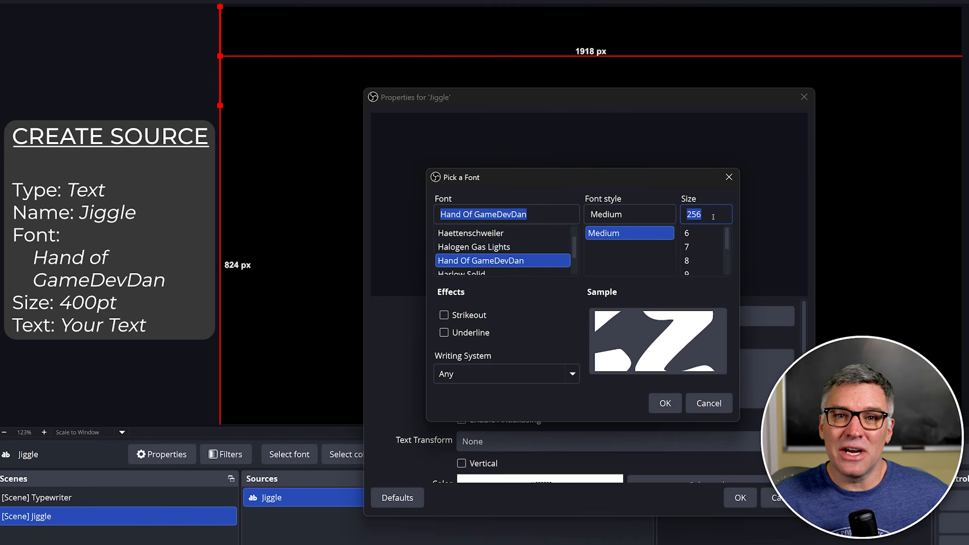
{"action": "left_click", "coordinate": [665, 403]}
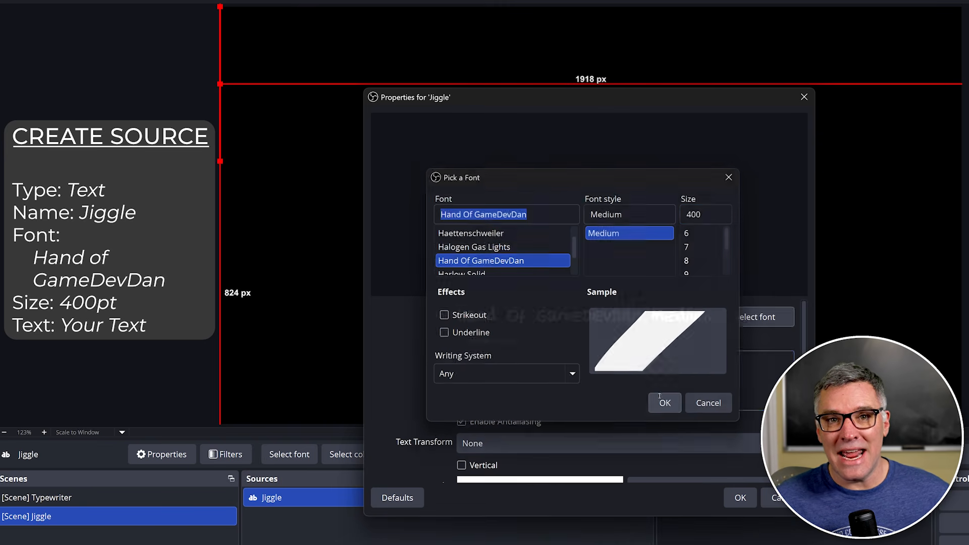
{"action": "left_click", "coordinate": [740, 499]}
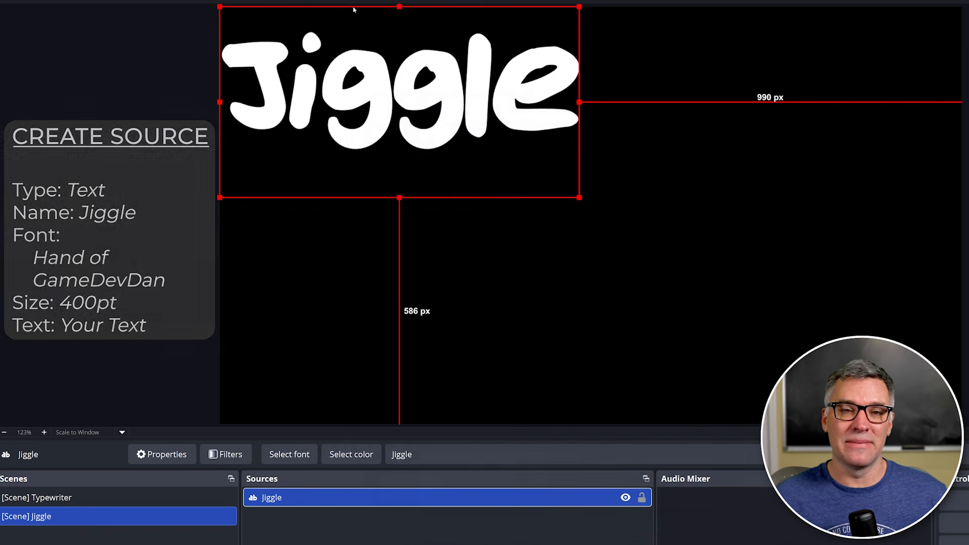
{"action": "left_click_drag", "start_coordinate": [353, 101], "coordinate": [525, 218]}
{"action": "left_click", "coordinate": [384, 514]}
- Add a Noise Displacement filter named Jiggle! to the Jiggle source, with scale X 2.50 px and scale Y 1.00 px
{"action": "right_click", "coordinate": [383, 498]}
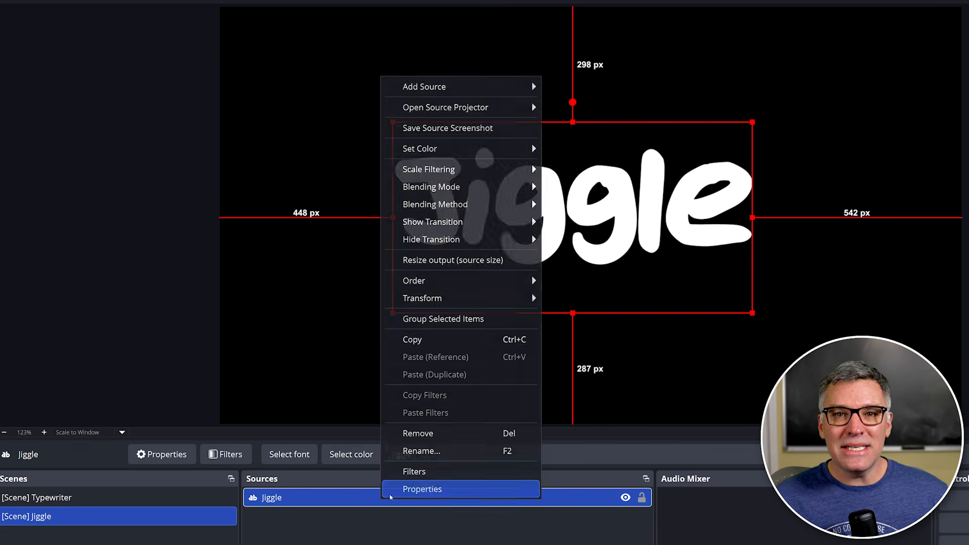
{"action": "left_click", "coordinate": [447, 469]}
{"action": "left_click", "coordinate": [333, 521]}
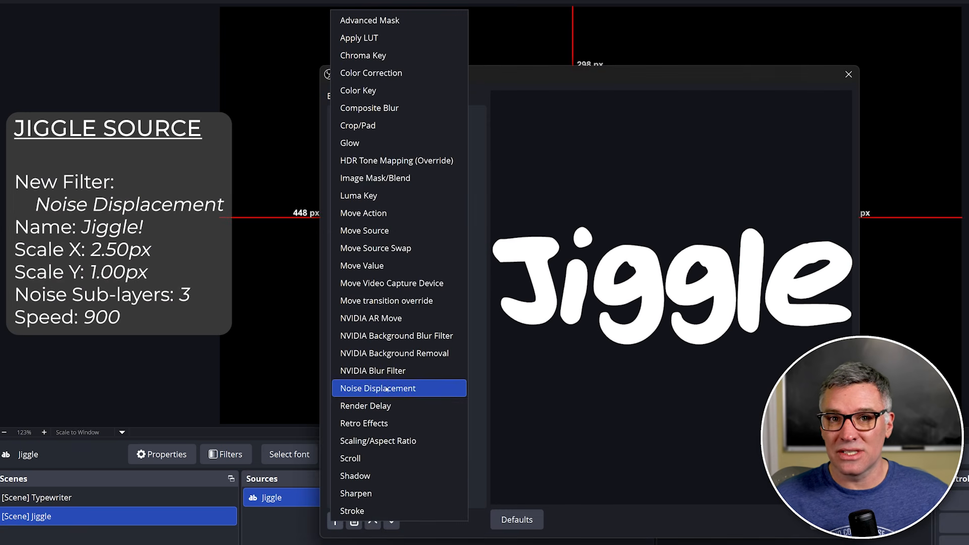
{"action": "left_click", "coordinate": [389, 388]}
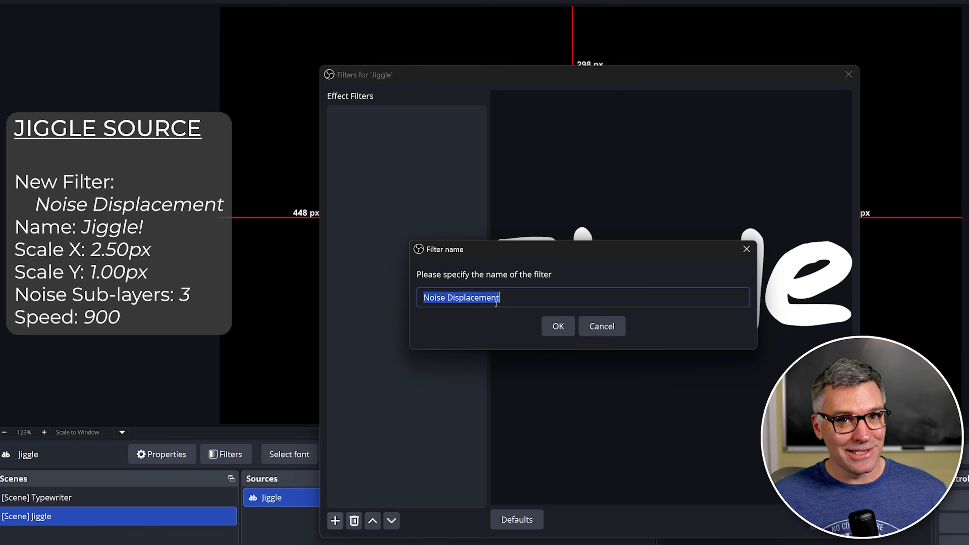
{"action": "key", "text": "Return"}
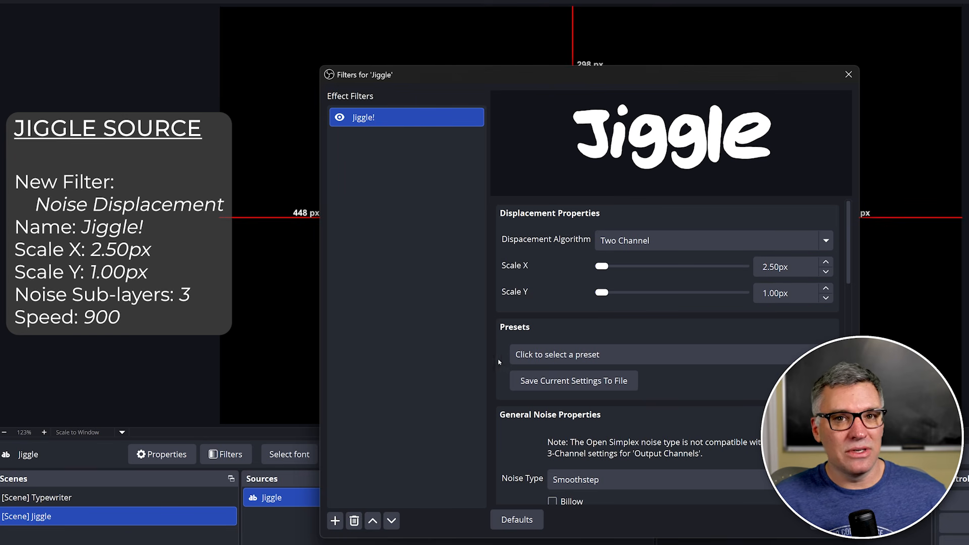
- Set the Jiggle! filter to 3 noise sub-layers and an evolution speed of 900, and close the filters
{"action": "scroll", "coordinate": [498, 361], "scroll_direction": "down", "scroll_amount": 10}
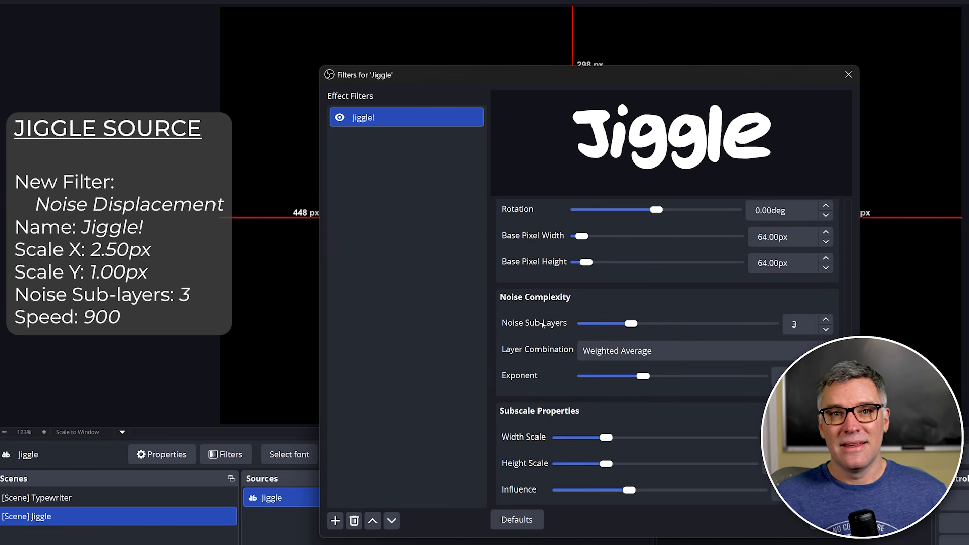
{"action": "scroll", "coordinate": [542, 325], "scroll_direction": "down", "scroll_amount": 10}
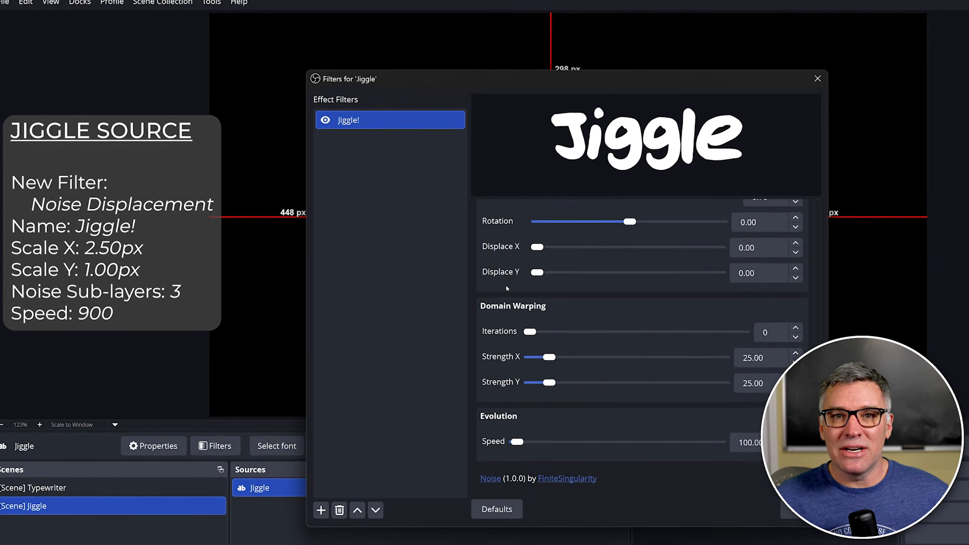
{"action": "double_click", "coordinate": [746, 443]}
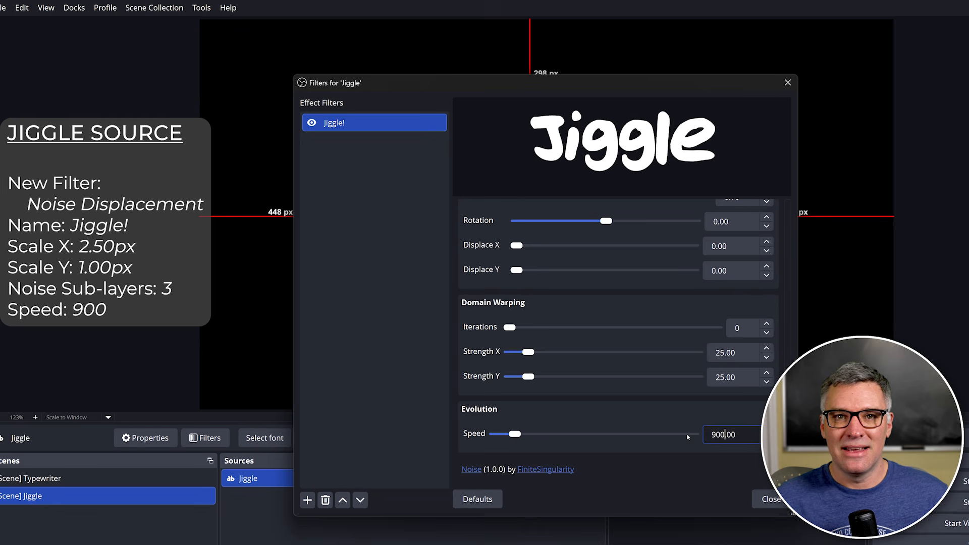
{"action": "left_click", "coordinate": [769, 498]}
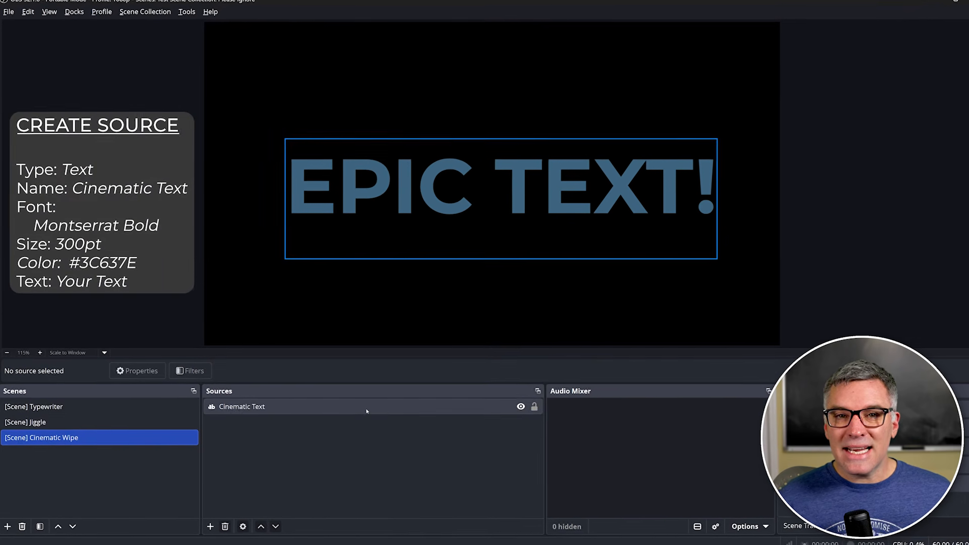
- Review the font, text, colour and alignment properties of the Cinematic Text source
{"action": "left_click", "coordinate": [370, 412]}
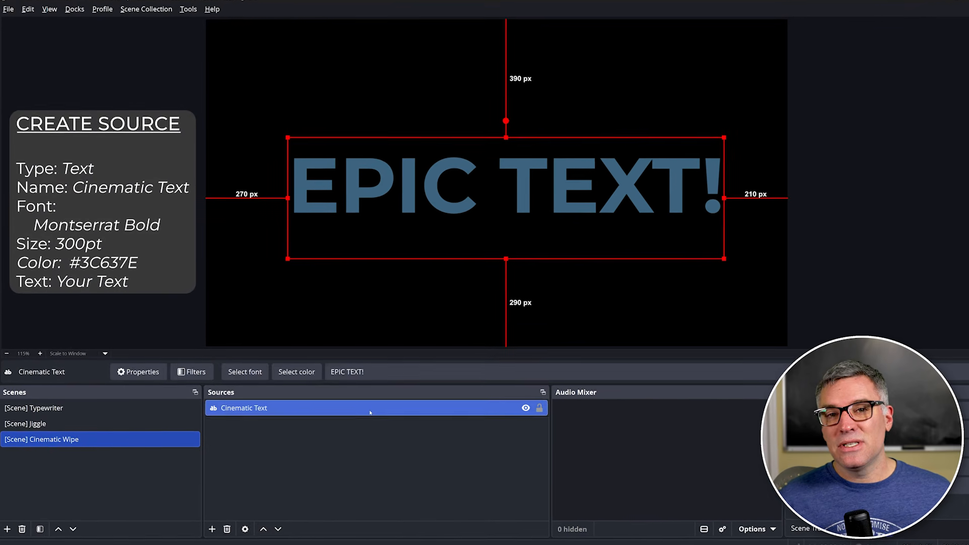
{"action": "double_click", "coordinate": [370, 413]}
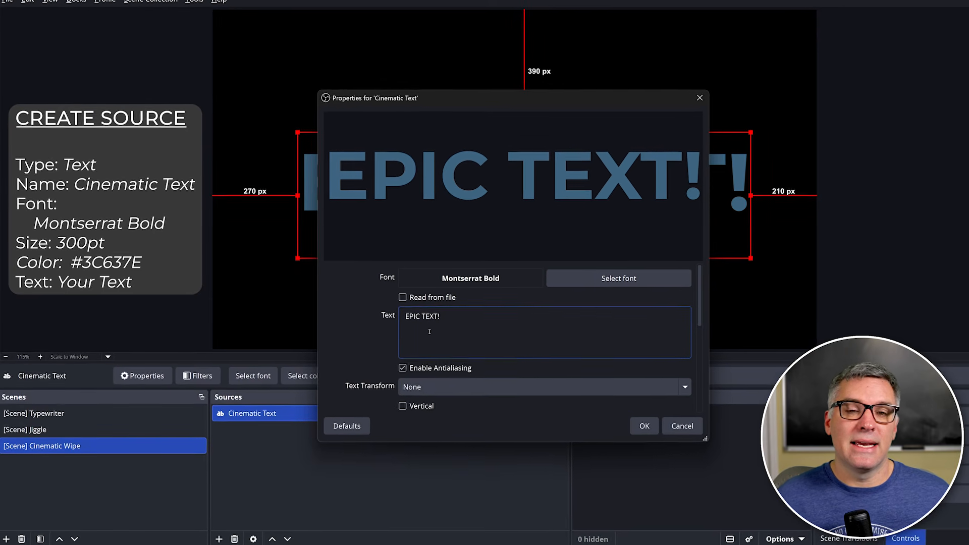
{"action": "scroll", "coordinate": [429, 323], "scroll_direction": "down", "scroll_amount": 3}
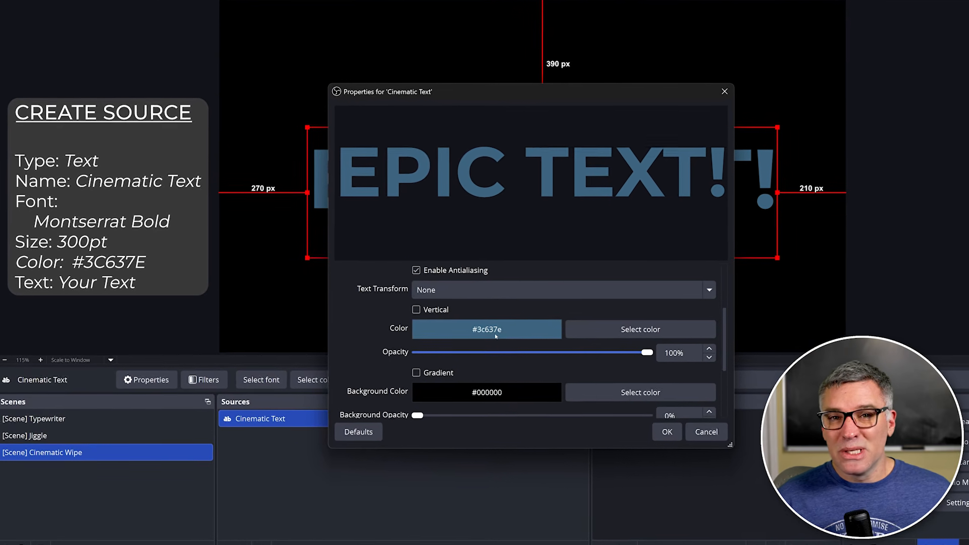
{"action": "scroll", "coordinate": [495, 336], "scroll_direction": "down", "scroll_amount": 3}
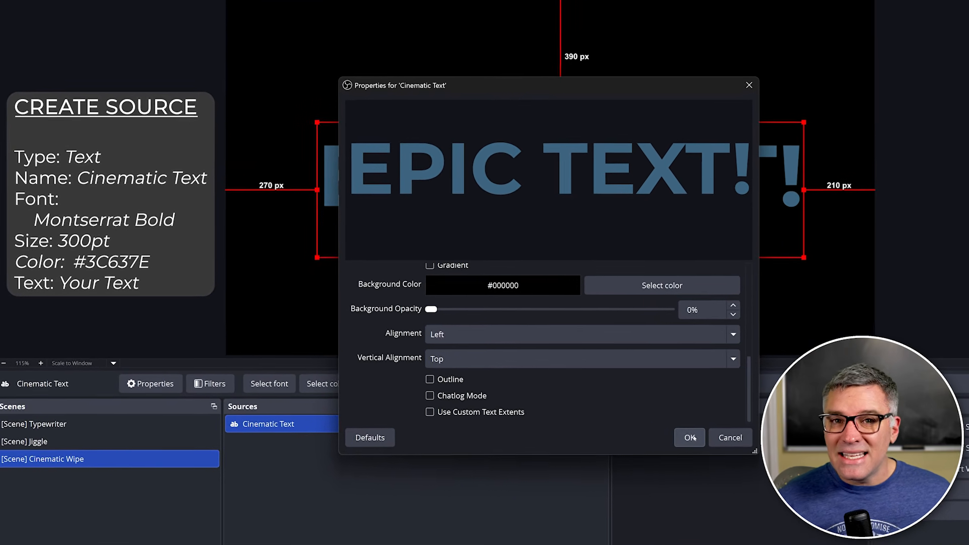
{"action": "left_click", "coordinate": [691, 437]}
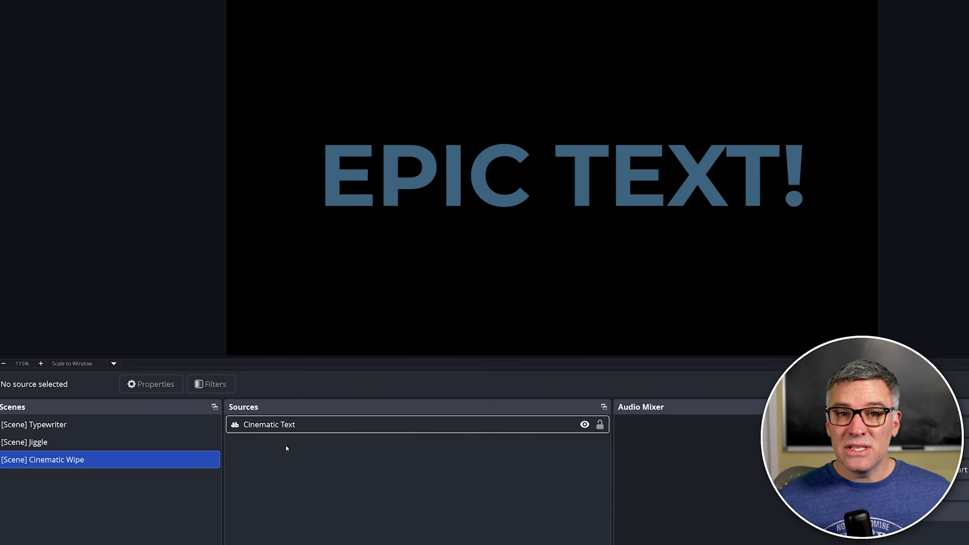
- Move the EPIC TEXT! source slightly downward on the canvas
{"action": "left_click", "coordinate": [407, 210]}
{"action": "mouse_move", "coordinate": [407, 210]}
{"action": "left_mouse_down"}
{"action": "mouse_move", "coordinate": [423, 214]}
{"action": "mouse_move", "coordinate": [393, 217]}
{"action": "mouse_move", "coordinate": [410, 209]}
{"action": "left_mouse_up"}
- Add a Source Clone named Cinematic Wipe Overlay to the scene, cloning the Cinematic Text source
{"action": "right_click", "coordinate": [309, 461]}
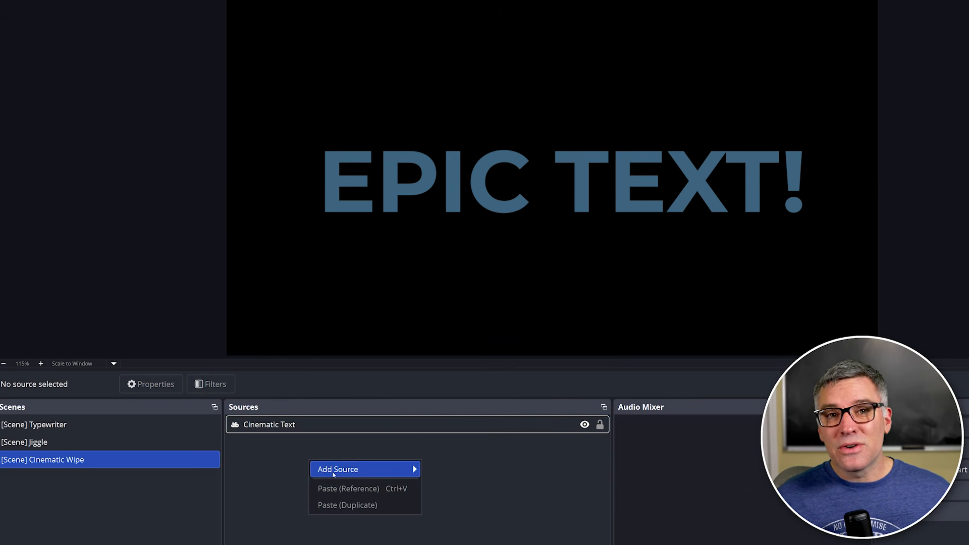
{"action": "mouse_move", "coordinate": [333, 475]}
{"action": "left_click", "coordinate": [484, 474]}
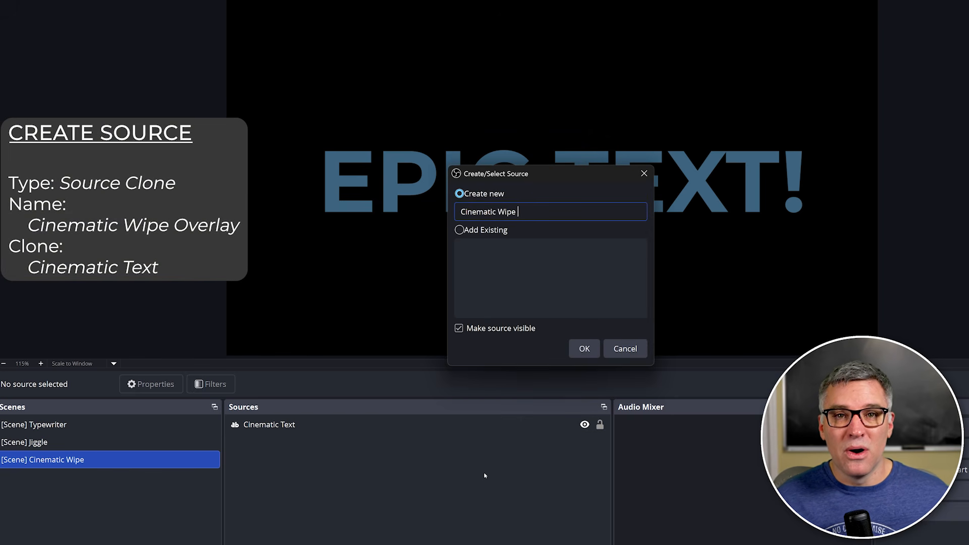
{"action": "type", "text": "Cinematic Wipe Overlay"}
{"action": "key", "text": "Return"}
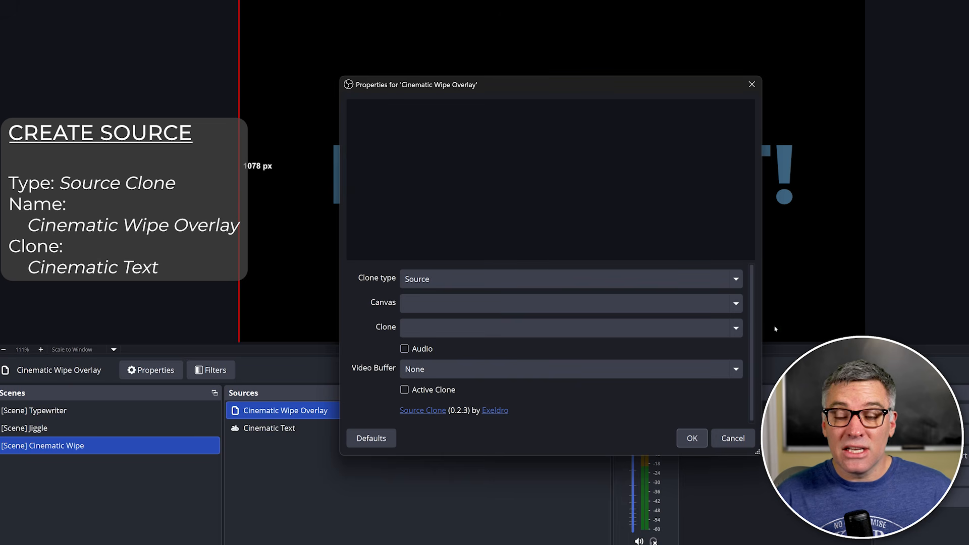
{"action": "left_click", "coordinate": [728, 329]}
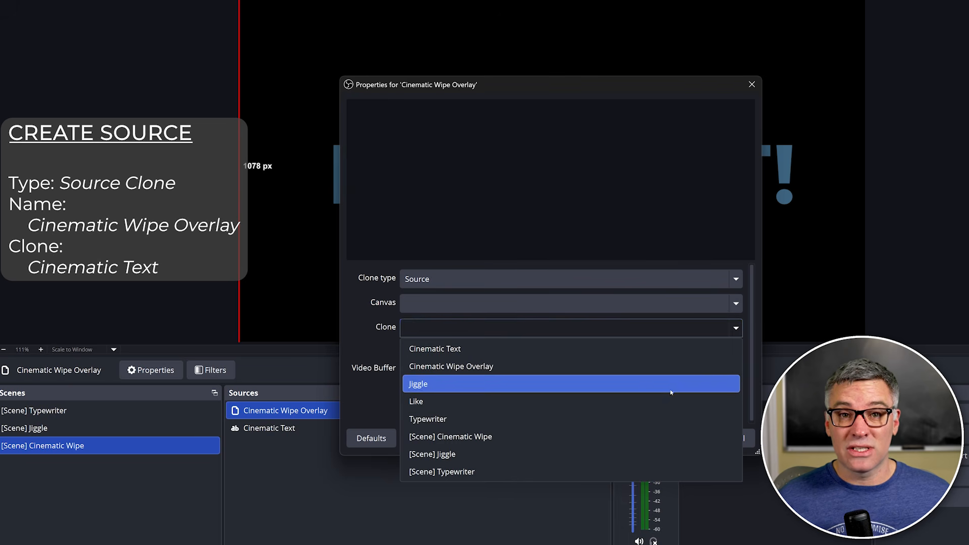
{"action": "left_click", "coordinate": [655, 348]}
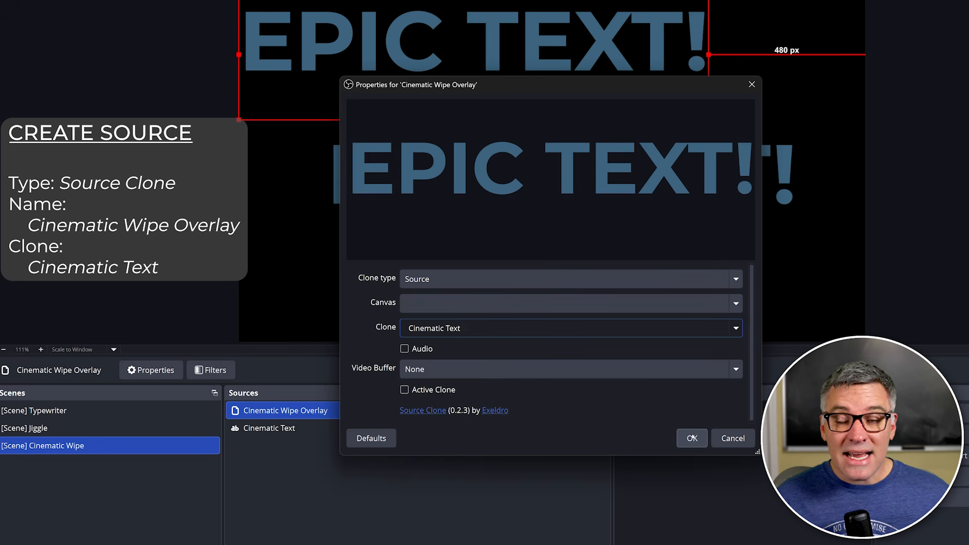
{"action": "left_click", "coordinate": [692, 438]}
- Add a Glow source named Cinematic Wipe Glow that uses Cinematic Wipe Overlay as its source
{"action": "right_click", "coordinate": [353, 463]}
{"action": "mouse_move", "coordinate": [410, 468]}
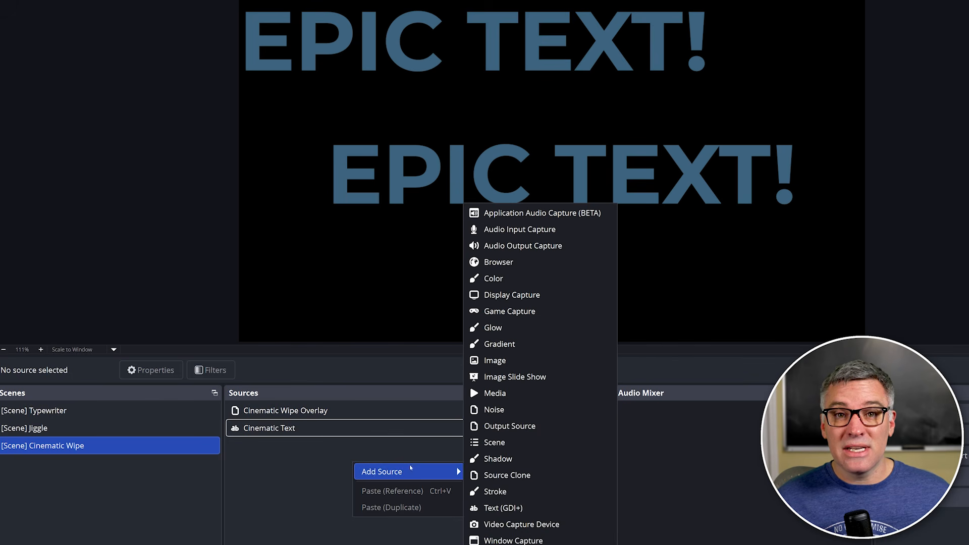
{"action": "left_click", "coordinate": [511, 328]}
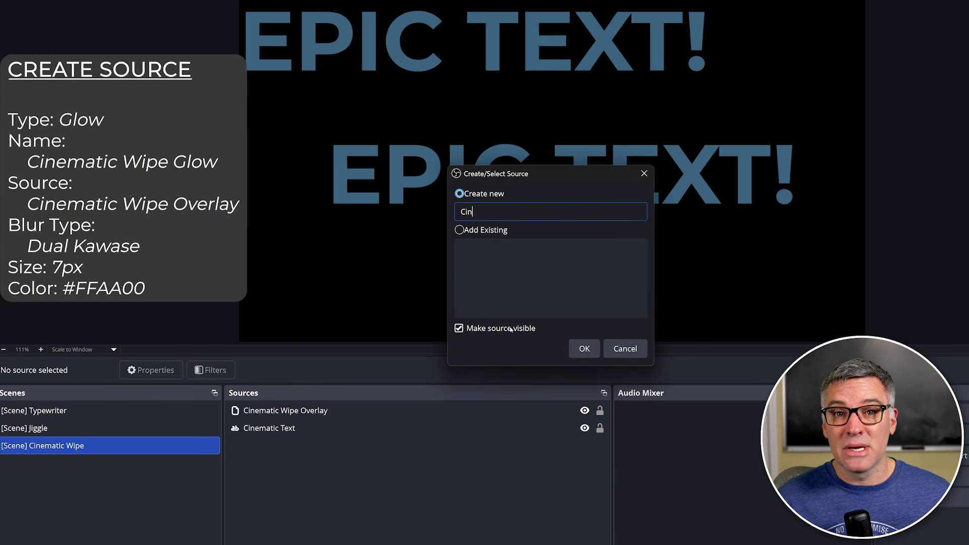
{"action": "type", "text": "Cinematic Wipe Glow"}
{"action": "key", "text": "Return"}
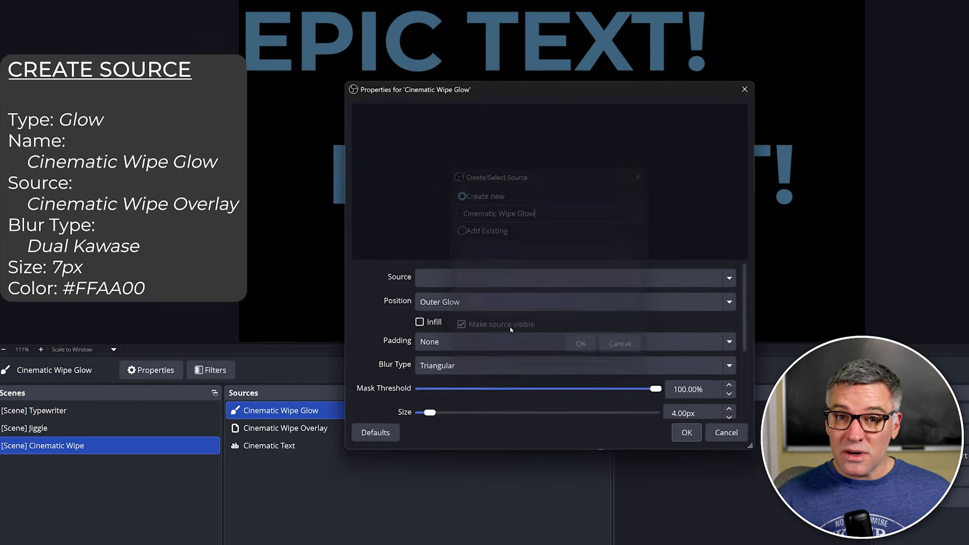
{"action": "left_click", "coordinate": [735, 278]}
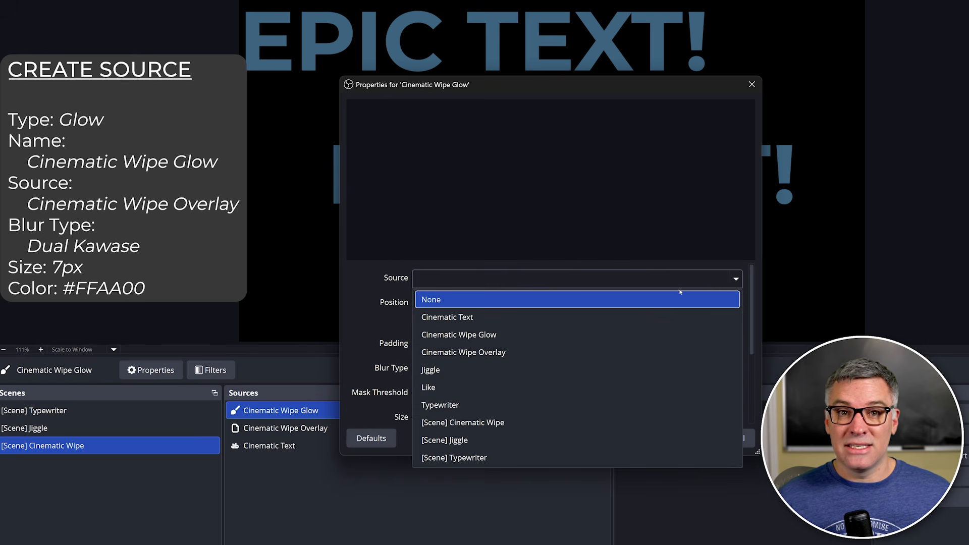
{"action": "left_click", "coordinate": [619, 347]}
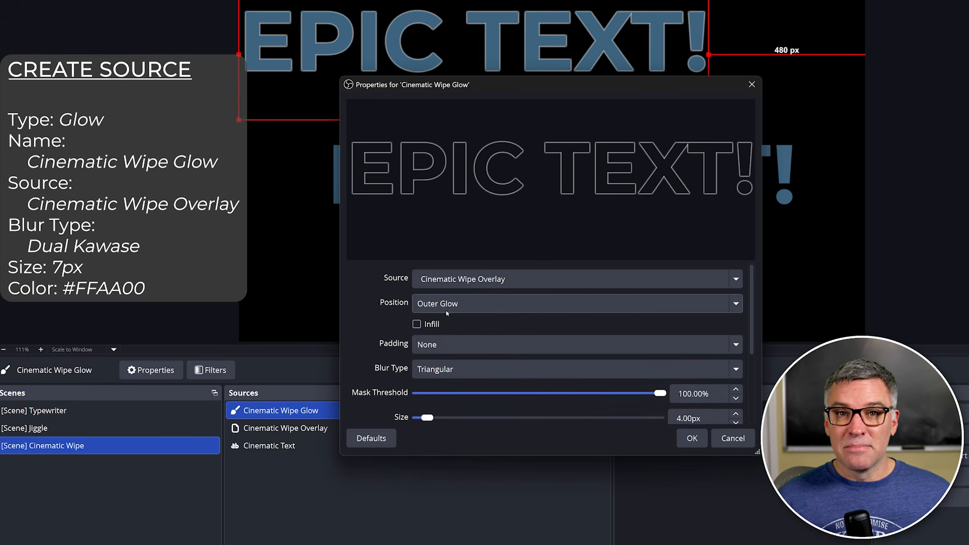
- Set the glow to Dual Kawase blur, size 7 px and colour #ffaa00, and accept its properties
{"action": "left_click", "coordinate": [473, 369]}
{"action": "left_click", "coordinate": [478, 402]}
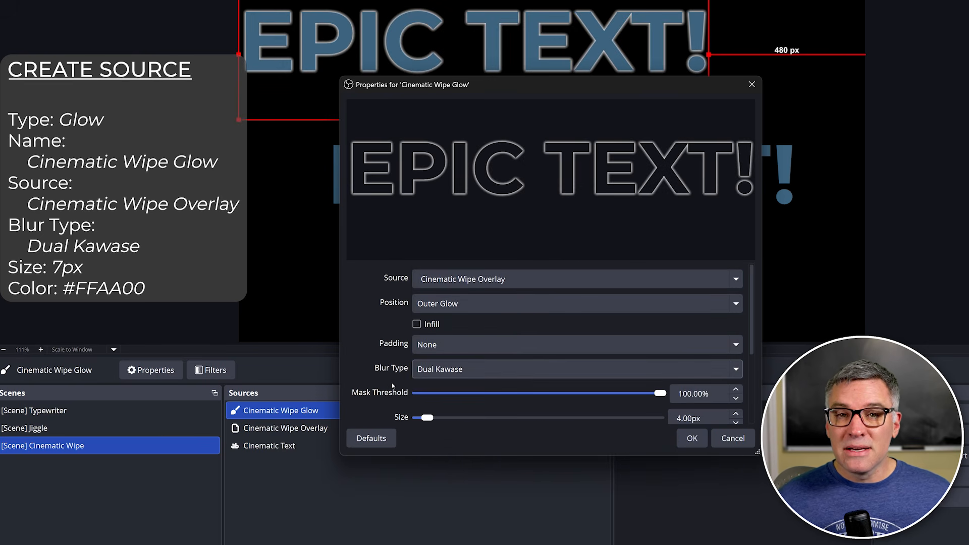
{"action": "scroll", "coordinate": [391, 385], "scroll_direction": "down", "scroll_amount": 2}
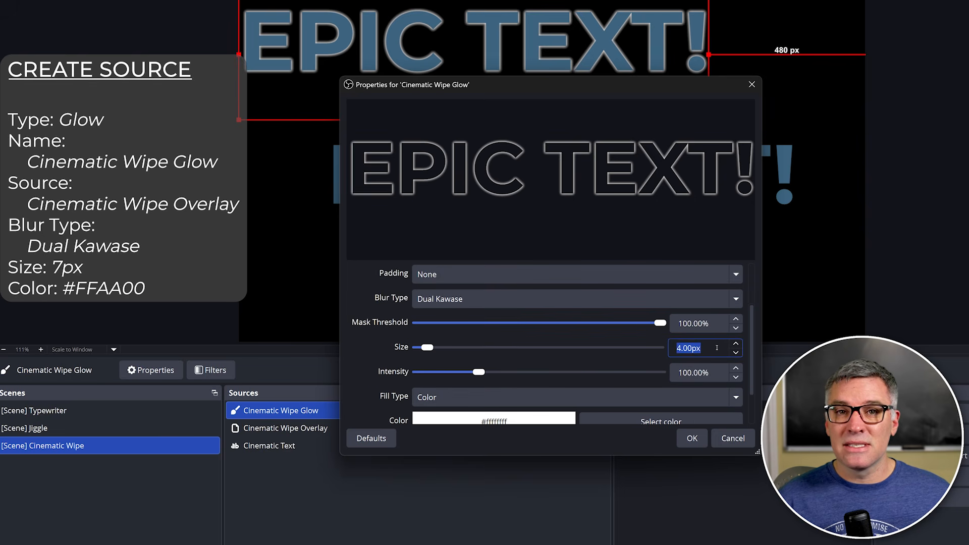
{"action": "type", "text": "7"}
{"action": "scroll", "coordinate": [367, 338], "scroll_direction": "down", "scroll_amount": 2}
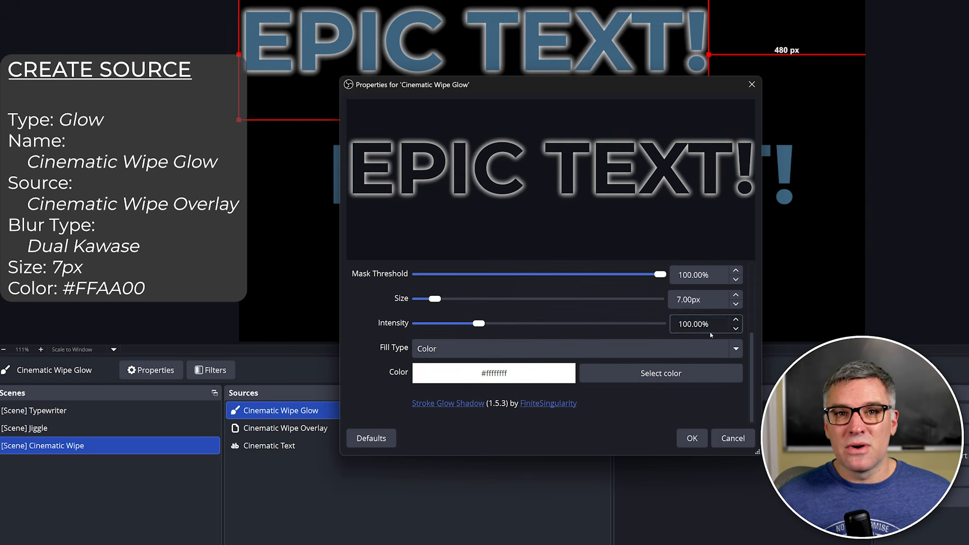
{"action": "left_click", "coordinate": [650, 374]}
{"action": "left_click", "coordinate": [459, 188]}
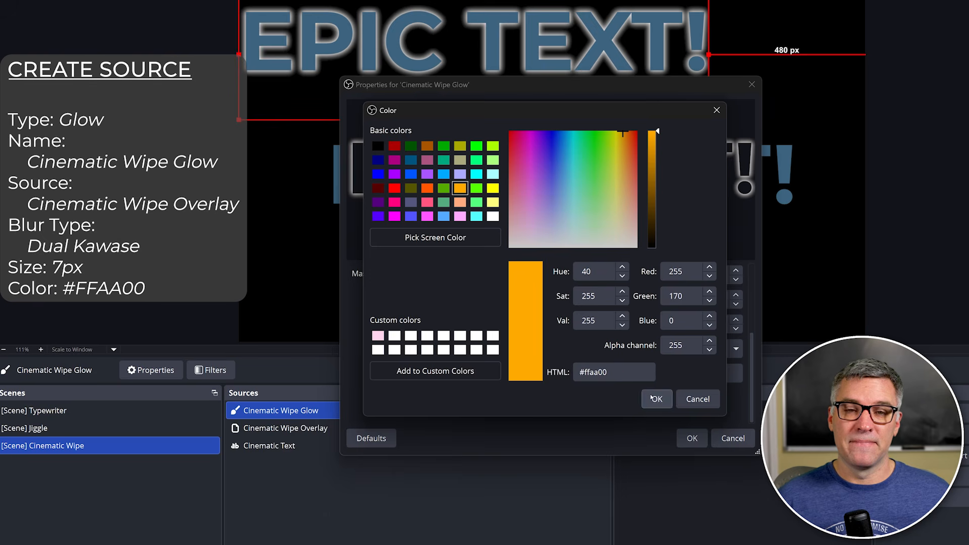
{"action": "left_click", "coordinate": [653, 398]}
{"action": "left_click", "coordinate": [692, 438]}
{"action": "left_click", "coordinate": [396, 489]}
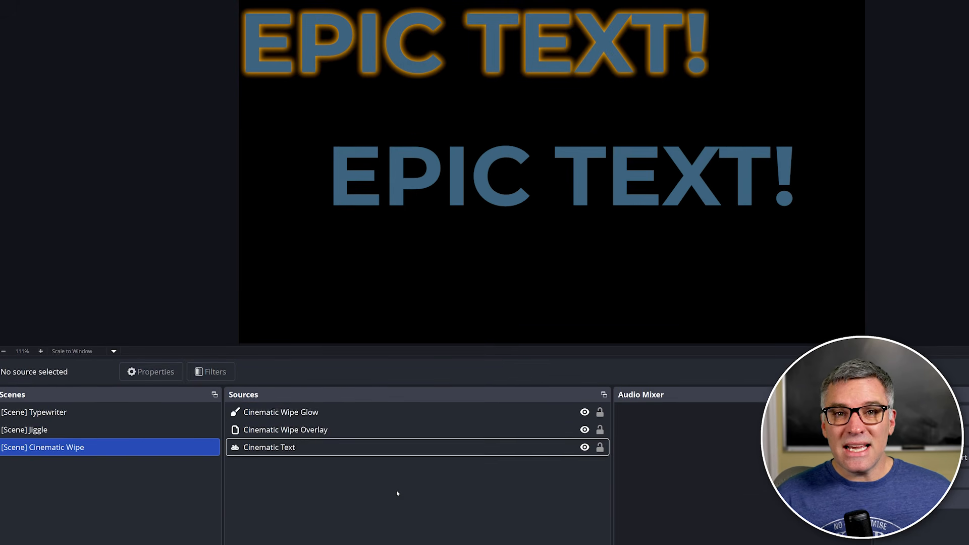
- Copy the transform of Cinematic Text and paste it onto Cinematic Wipe Overlay
{"action": "right_click", "coordinate": [316, 449]}
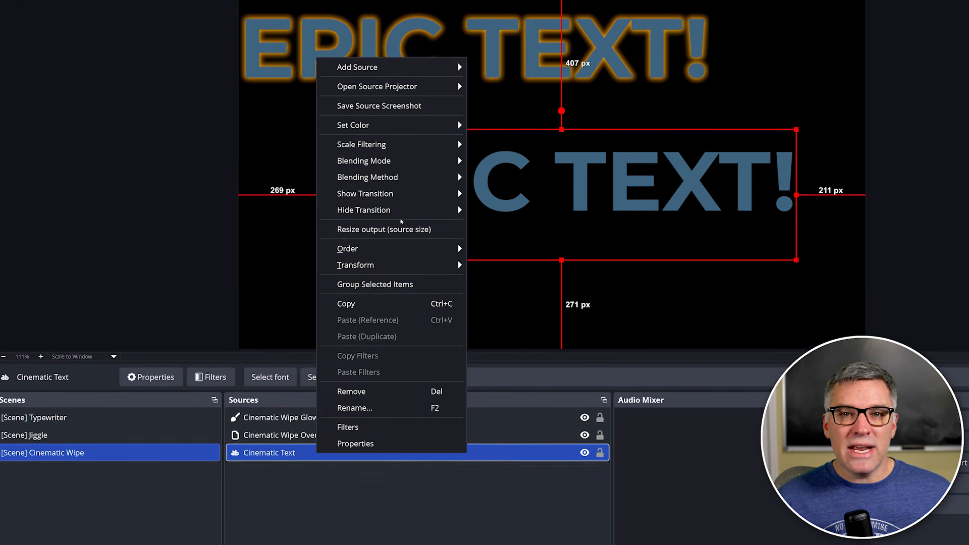
{"action": "mouse_move", "coordinate": [435, 263]}
{"action": "left_click", "coordinate": [507, 284]}
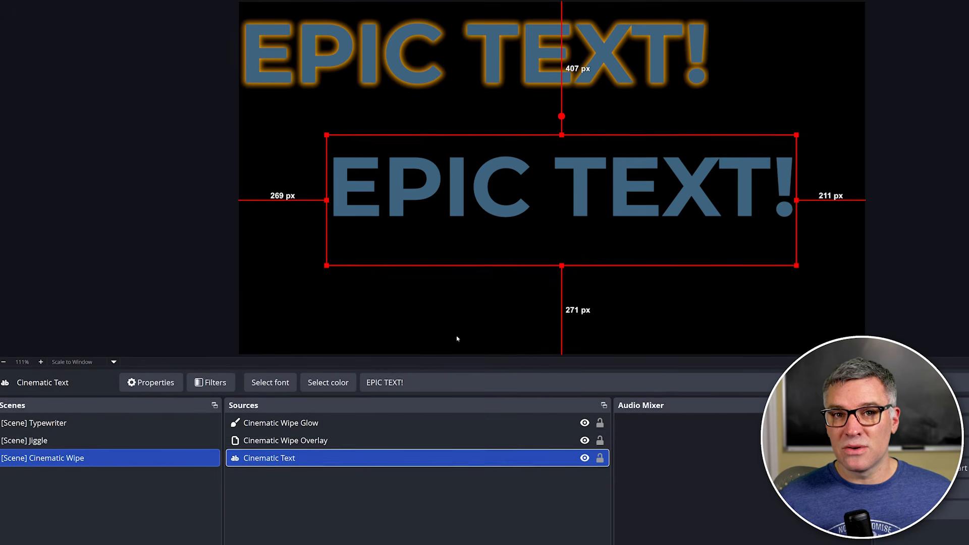
{"action": "right_click", "coordinate": [334, 437]}
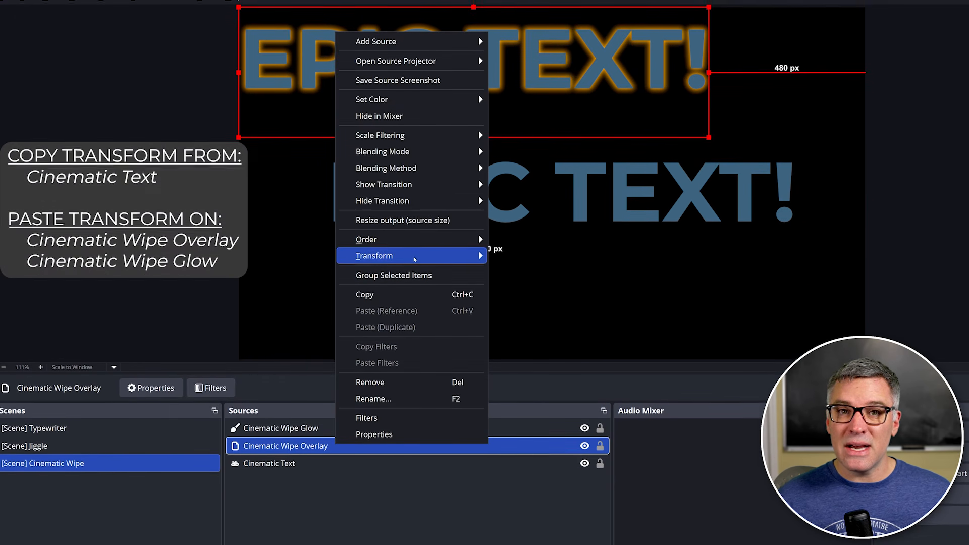
{"action": "mouse_move", "coordinate": [403, 253]}
{"action": "left_click", "coordinate": [539, 292]}
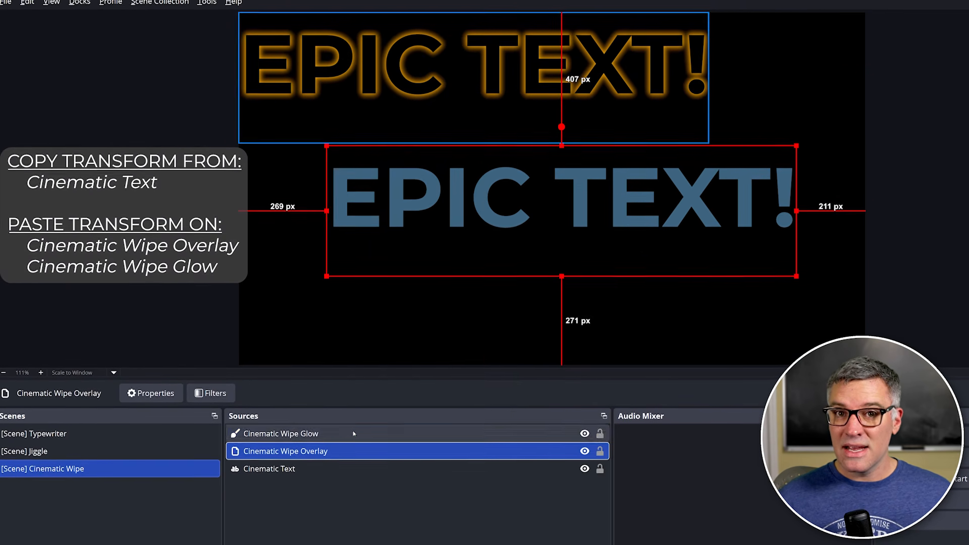
- Paste the copied Cinematic Text transform onto Cinematic Wipe Glow as well
{"action": "left_click", "coordinate": [353, 430]}
{"action": "right_click", "coordinate": [353, 430]}
{"action": "mouse_move", "coordinate": [492, 247]}
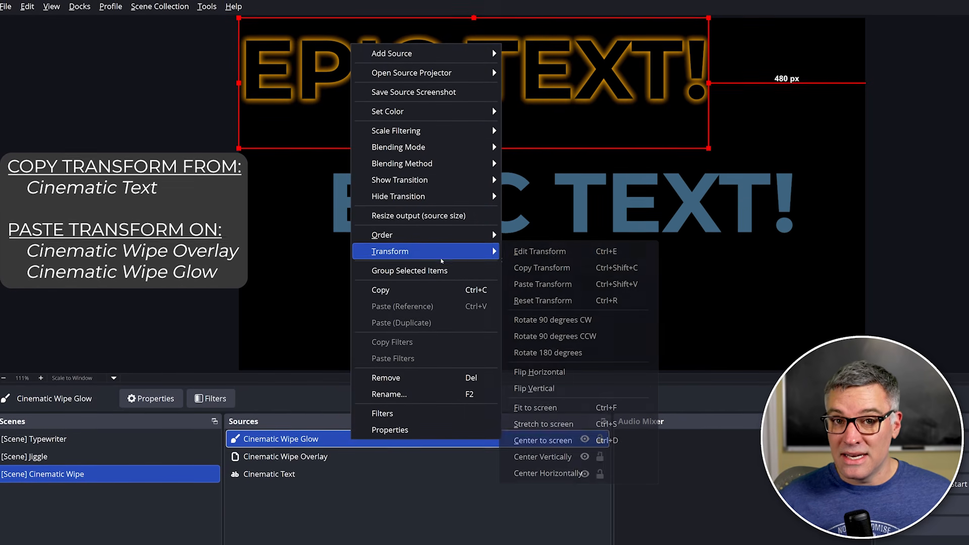
{"action": "left_click", "coordinate": [554, 288]}
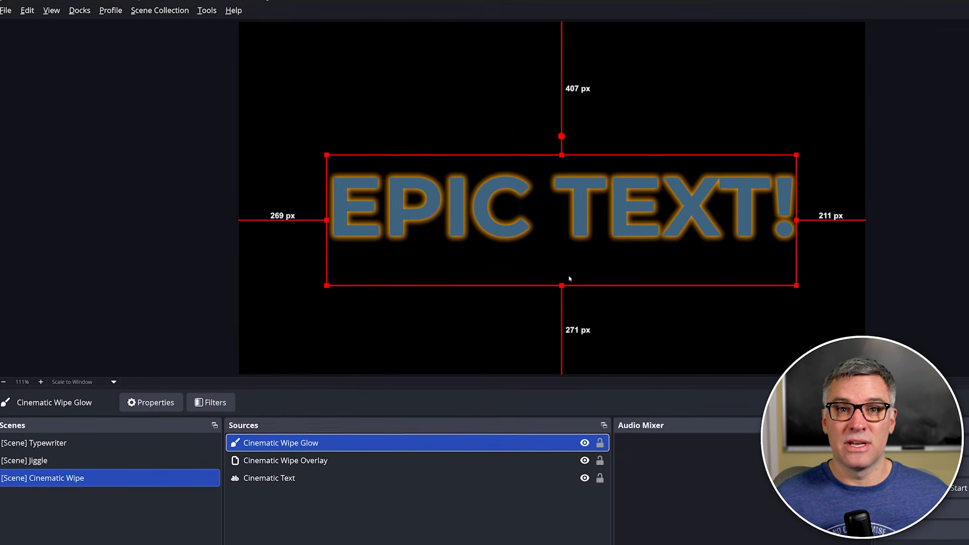
- Reorder the sources as Cinematic Wipe Overlay, Cinematic Text and Cinematic Wipe Glow from top to bottom
{"action": "left_click", "coordinate": [852, 309]}
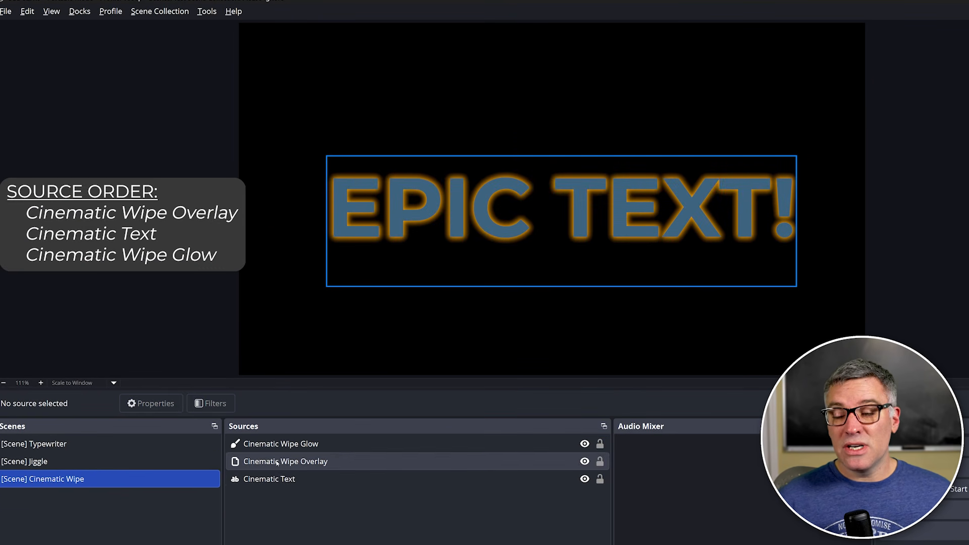
{"action": "left_click_drag", "start_coordinate": [280, 461], "coordinate": [276, 506]}
{"action": "left_click", "coordinate": [319, 527]}
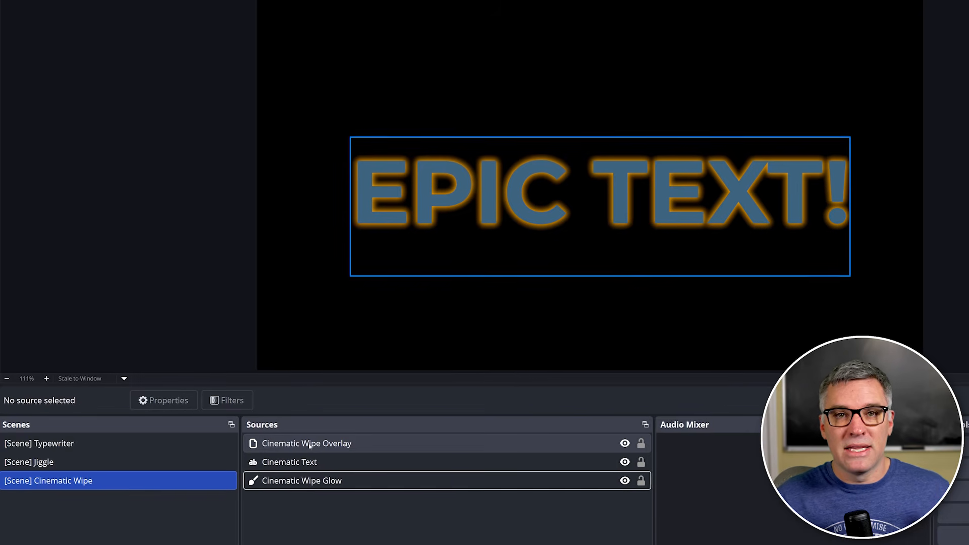
- Group the overlay, text and glow sources and name the group Cinematic Wipe
{"action": "left_click", "coordinate": [303, 443]}
{"action": "left_click", "coordinate": [304, 474], "text": "shift"}
{"action": "right_click", "coordinate": [307, 463]}
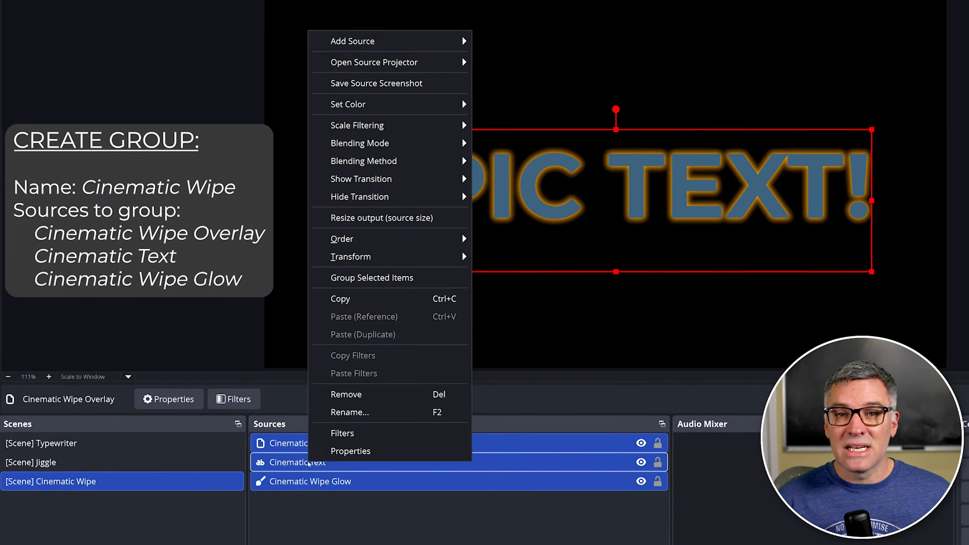
{"action": "left_click", "coordinate": [386, 275]}
{"action": "type", "text": "Cinematic Wipe"}
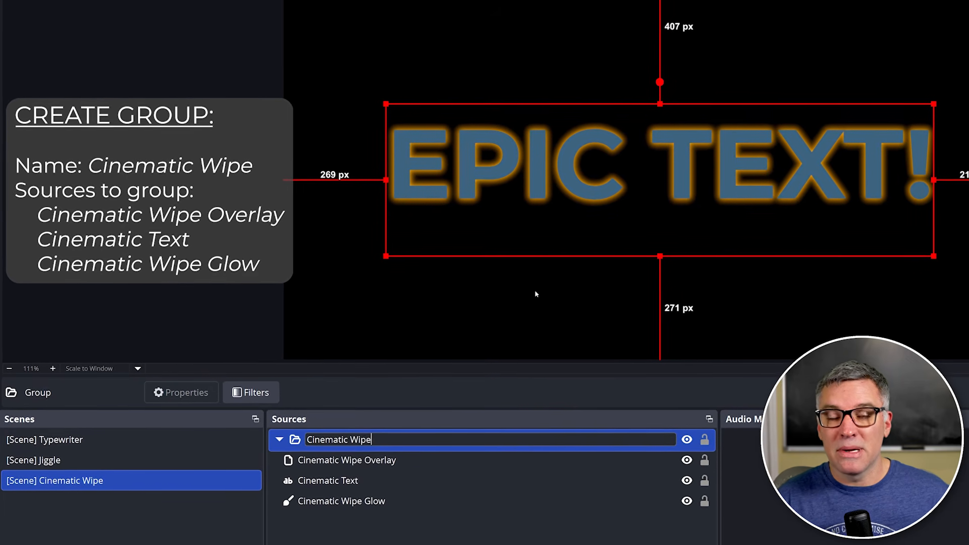
{"action": "key", "text": "Return"}
{"action": "left_click", "coordinate": [442, 526]}
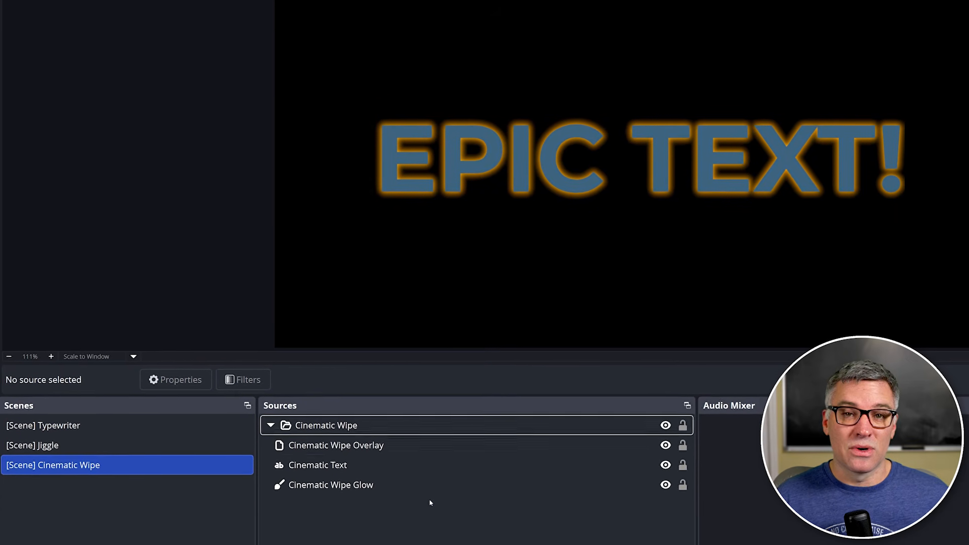
- Add a Color Correction effect filter with its default name to the Cinematic Wipe Overlay source
{"action": "left_click", "coordinate": [413, 449]}
{"action": "right_click", "coordinate": [405, 449]}
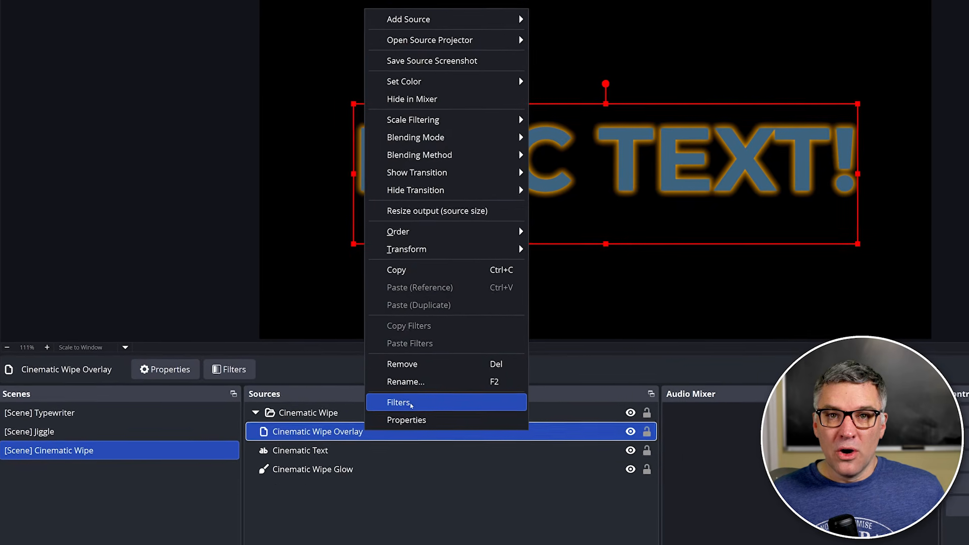
{"action": "left_click", "coordinate": [404, 405]}
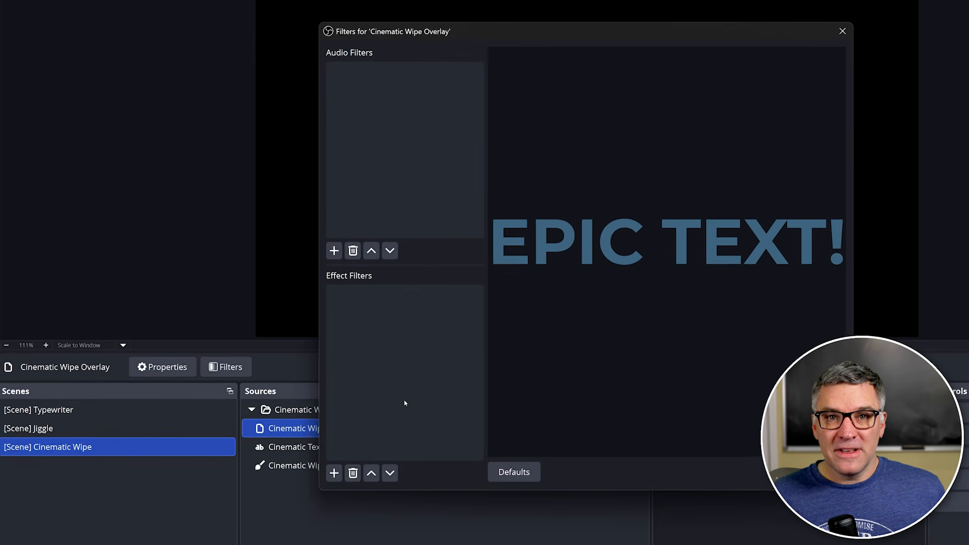
{"action": "left_click", "coordinate": [324, 465]}
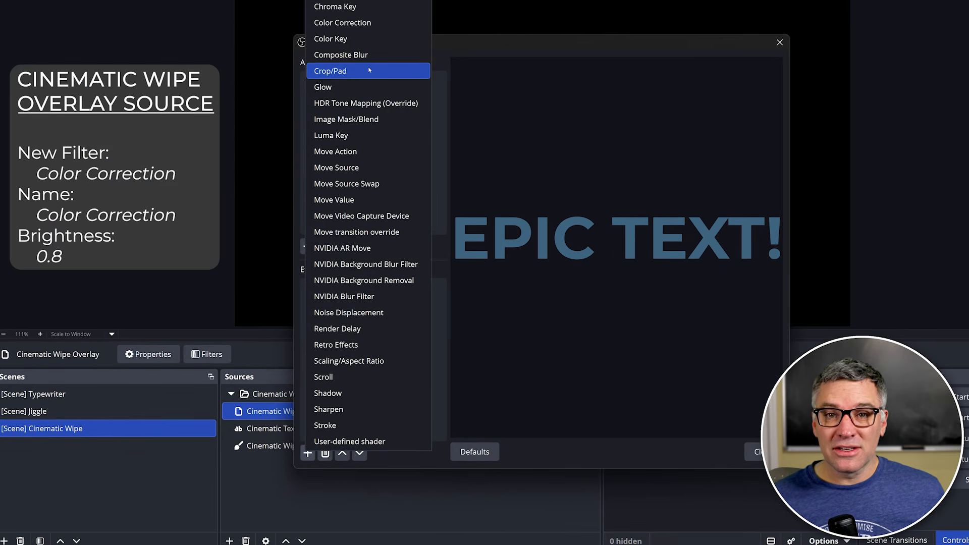
{"action": "left_click", "coordinate": [371, 24]}
{"action": "left_click", "coordinate": [513, 274]}
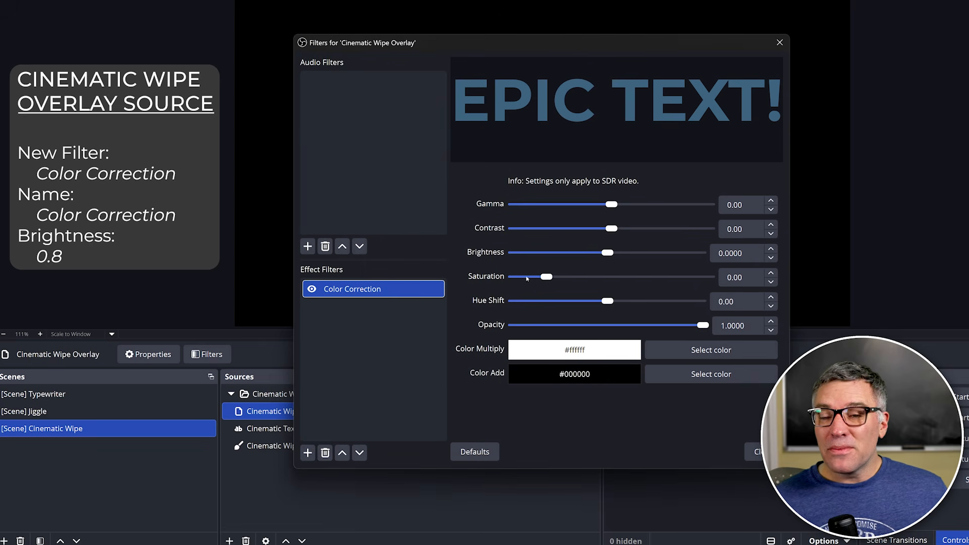
- Set the Color Correction filter's brightness to 0.8
{"action": "left_click_drag", "start_coordinate": [607, 254], "coordinate": [672, 253]}
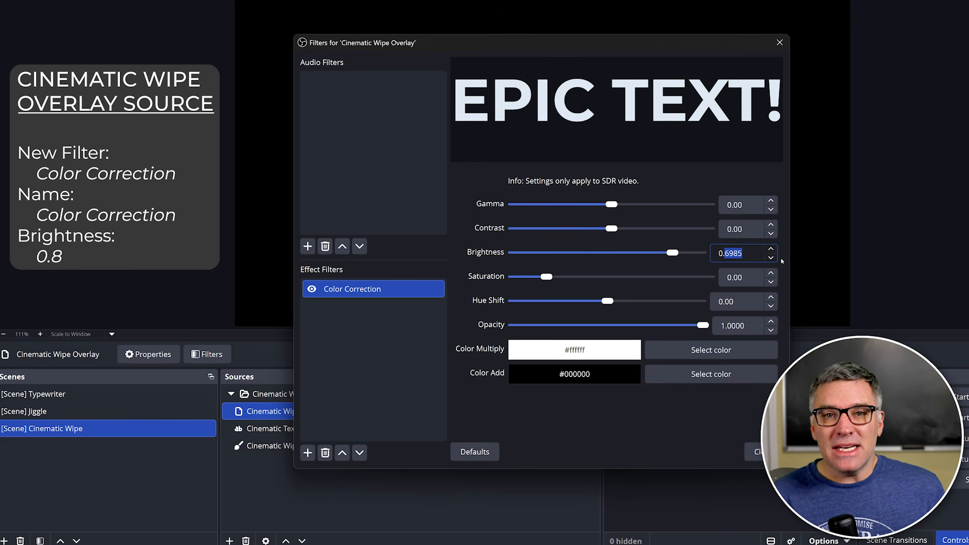
{"action": "key", "text": "BackSpace"}
{"action": "type", "text": "8"}
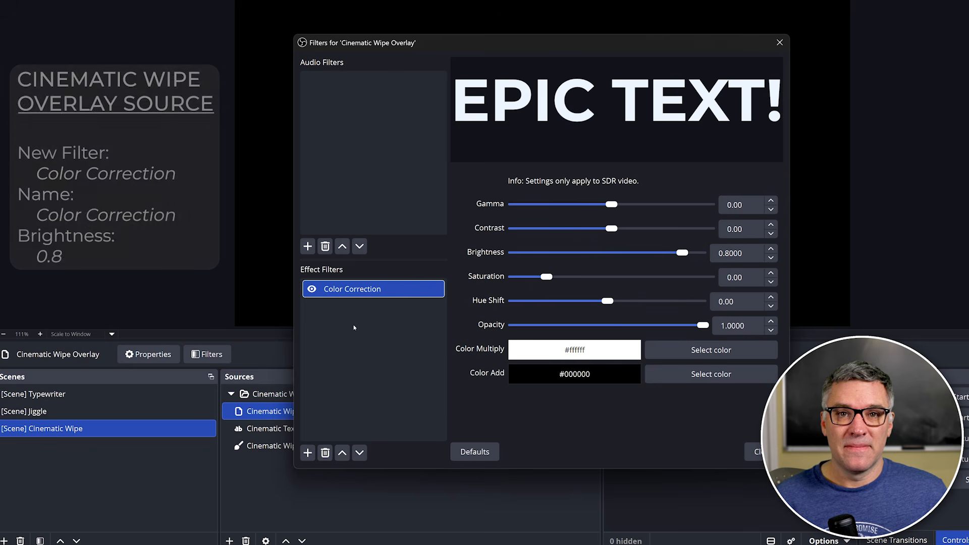
- Add an Advanced Mask effect filter named Mask to the Cinematic Wipe Overlay source
{"action": "right_click", "coordinate": [340, 323]}
{"action": "mouse_move", "coordinate": [374, 332]}
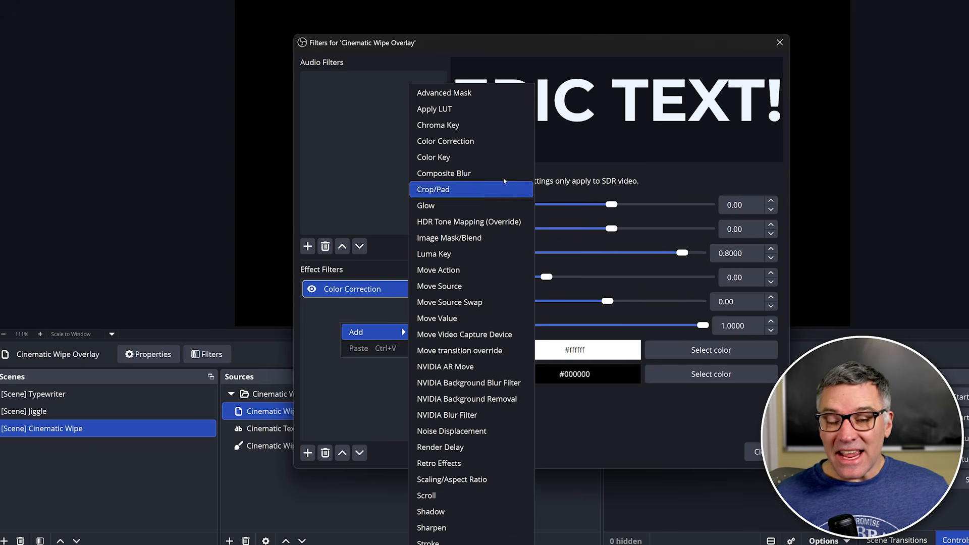
{"action": "left_click", "coordinate": [443, 91]}
{"action": "type", "text": "Mask"}
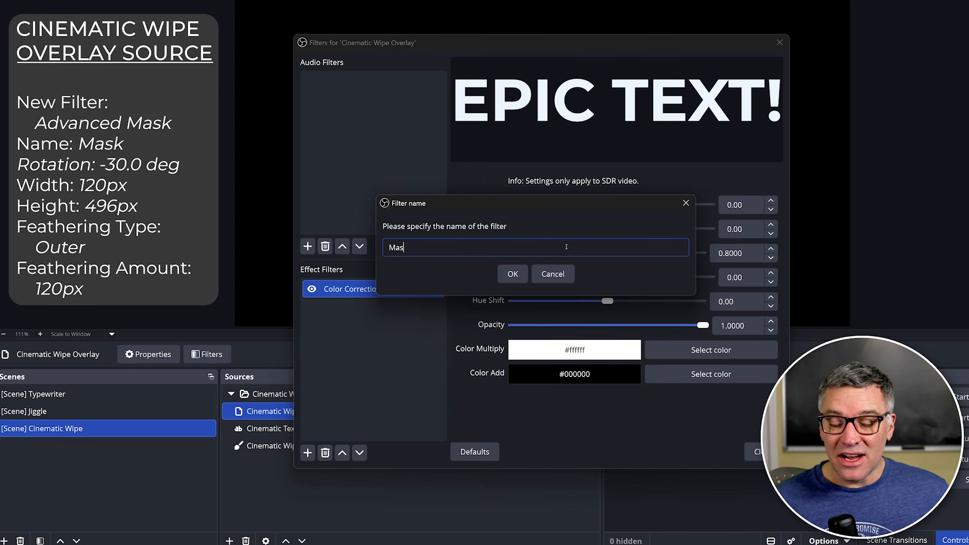
{"action": "key", "text": "Return"}
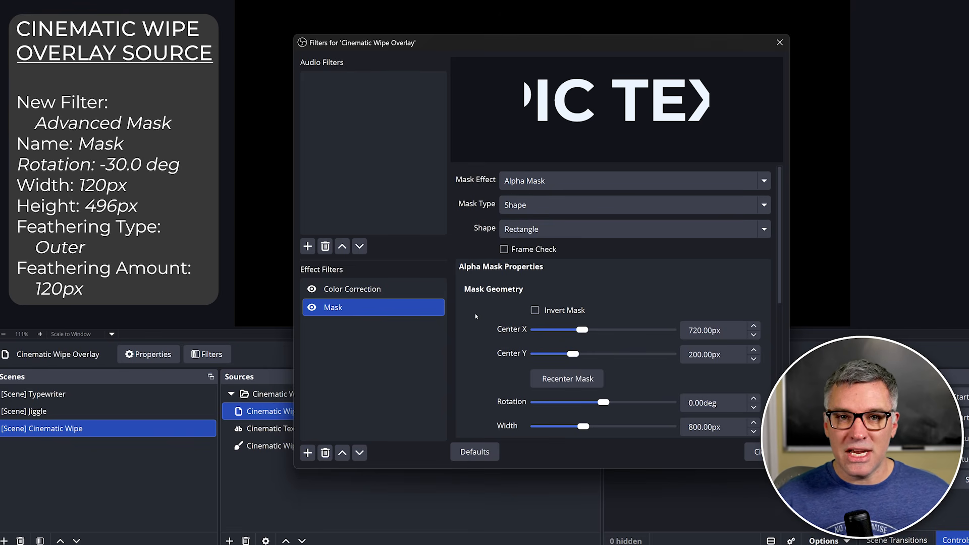
- Set the Mask filter's width to 120 px and its rotation to -30 degrees
{"action": "scroll", "coordinate": [469, 320], "scroll_direction": "down", "scroll_amount": 2}
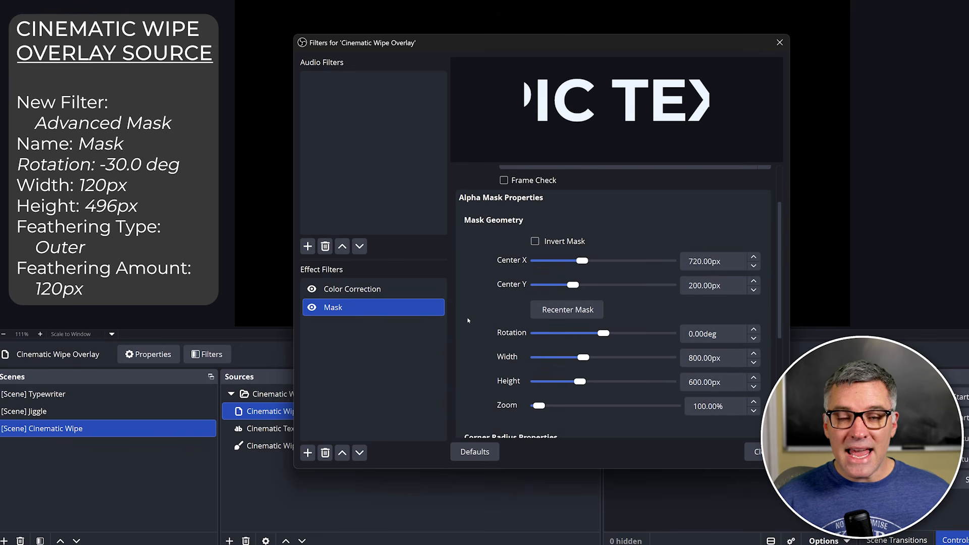
{"action": "left_click_drag", "start_coordinate": [584, 358], "coordinate": [573, 358]}
{"action": "double_click", "coordinate": [725, 359]}
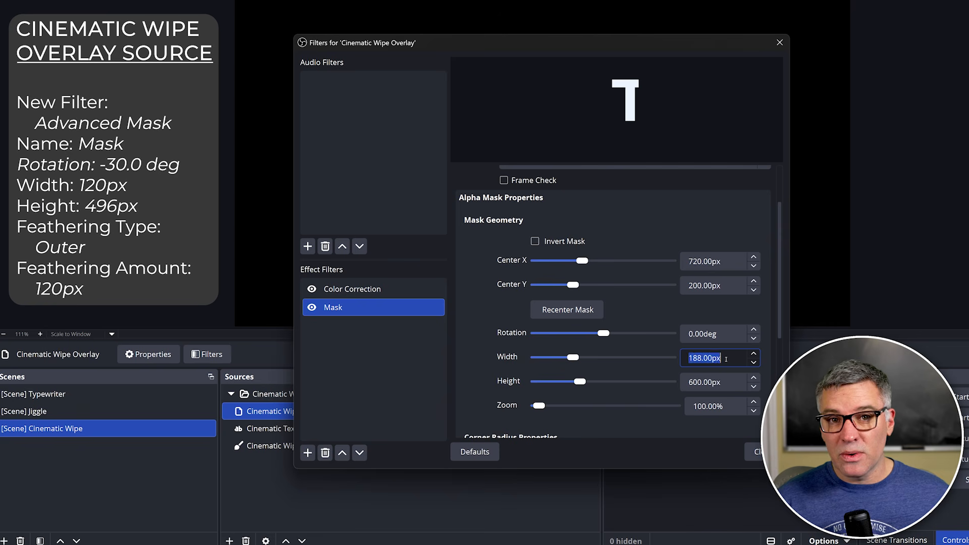
{"action": "type", "text": "120"}
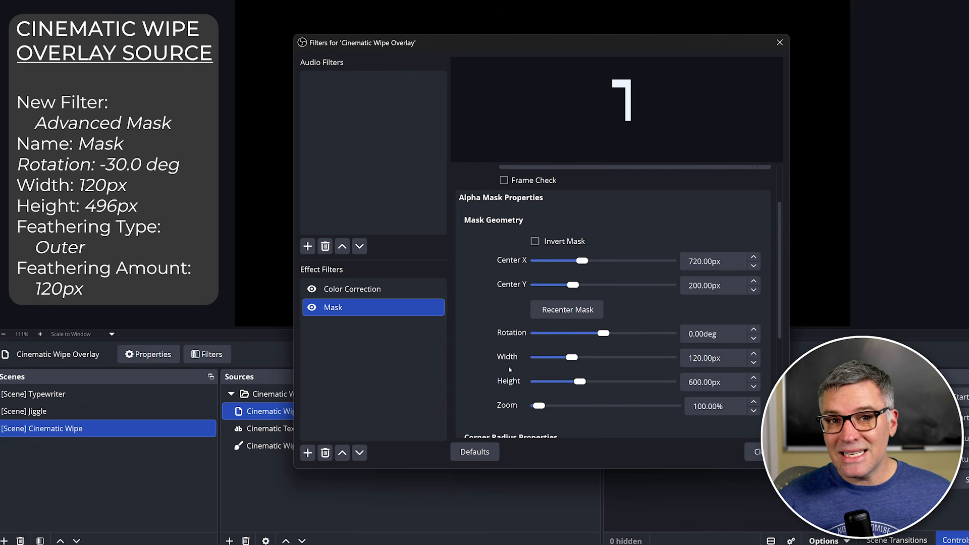
{"action": "left_click", "coordinate": [731, 333]}
{"action": "double_click", "coordinate": [733, 333]}
{"action": "type", "text": "-30"}
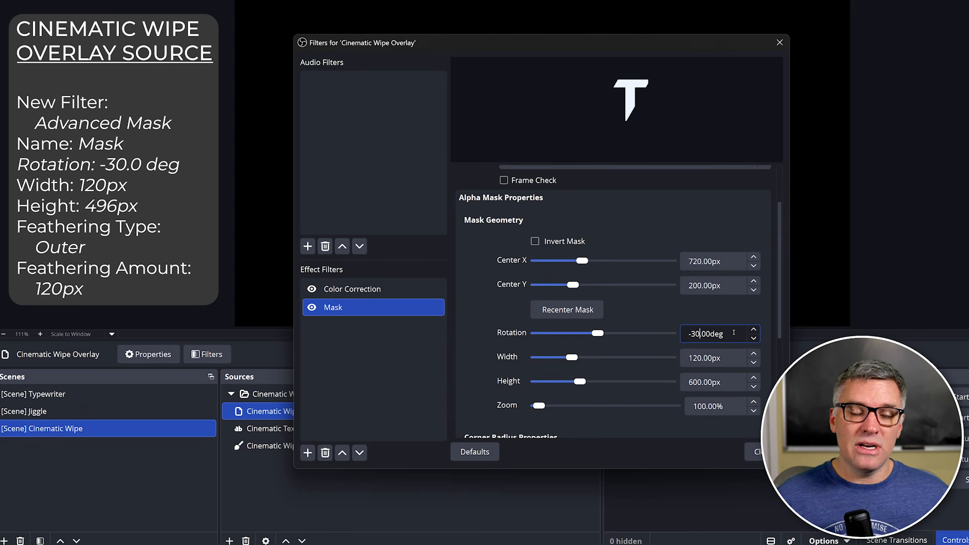
{"action": "left_click", "coordinate": [496, 333]}
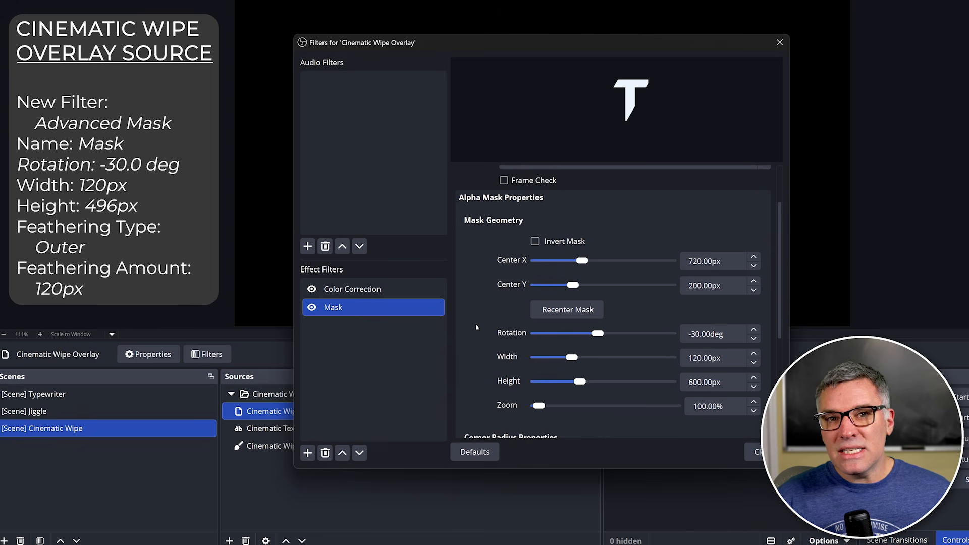
- Set the Mask filter's height to 496 px
{"action": "left_click", "coordinate": [711, 382]}
{"action": "double_click", "coordinate": [711, 382]}
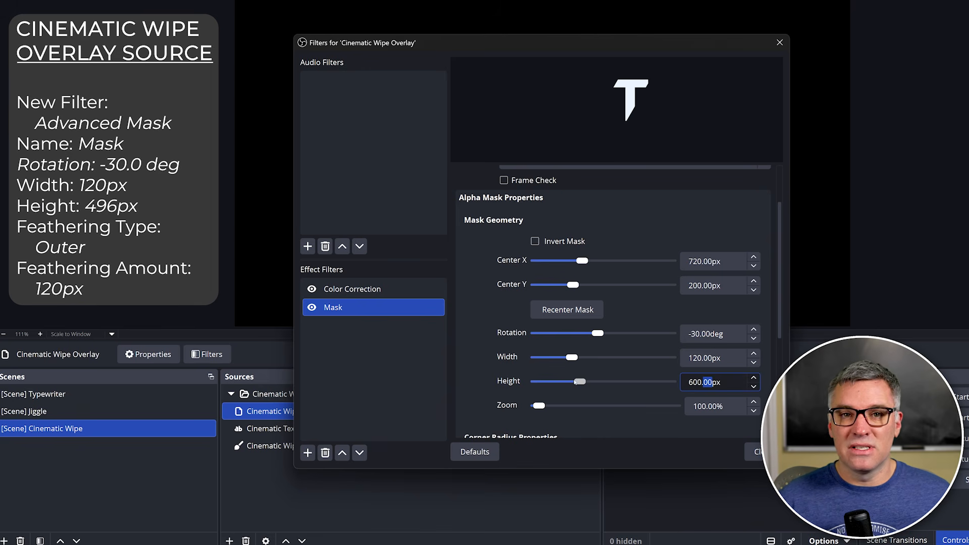
{"action": "left_click_drag", "start_coordinate": [575, 382], "coordinate": [575, 382]}
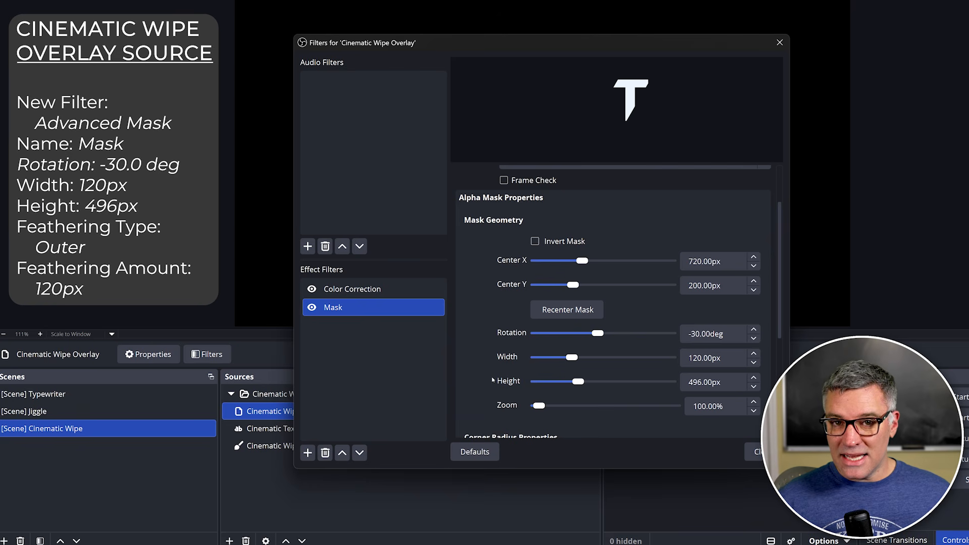
- Feather the mask with type Outer and an amount of 120 px, and shift its Center X to 735 px
{"action": "scroll", "coordinate": [492, 380], "scroll_direction": "down", "scroll_amount": 5}
{"action": "scroll", "coordinate": [505, 384], "scroll_direction": "up", "scroll_amount": 1}
{"action": "left_click", "coordinate": [535, 386]}
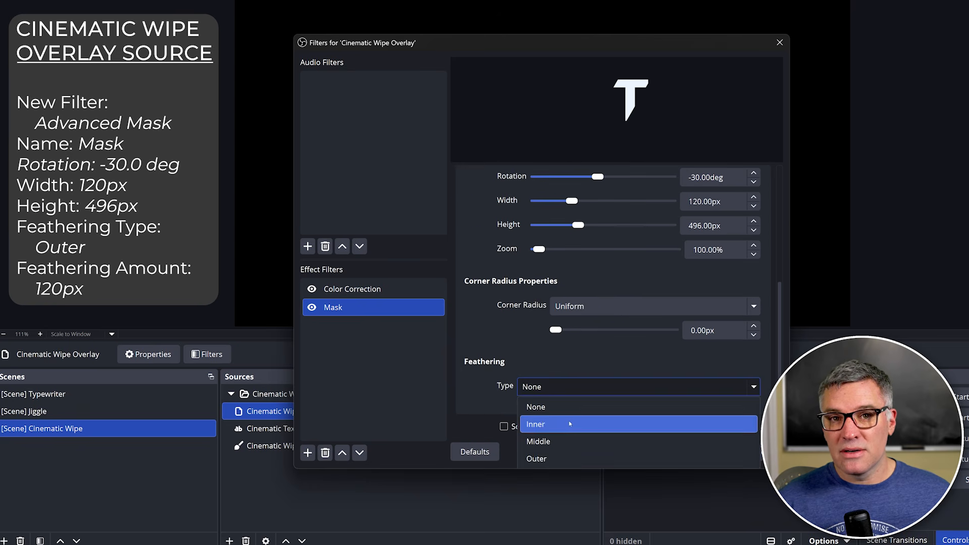
{"action": "left_click", "coordinate": [567, 455]}
{"action": "triple_click", "coordinate": [736, 404]}
{"action": "type", "text": "1"}
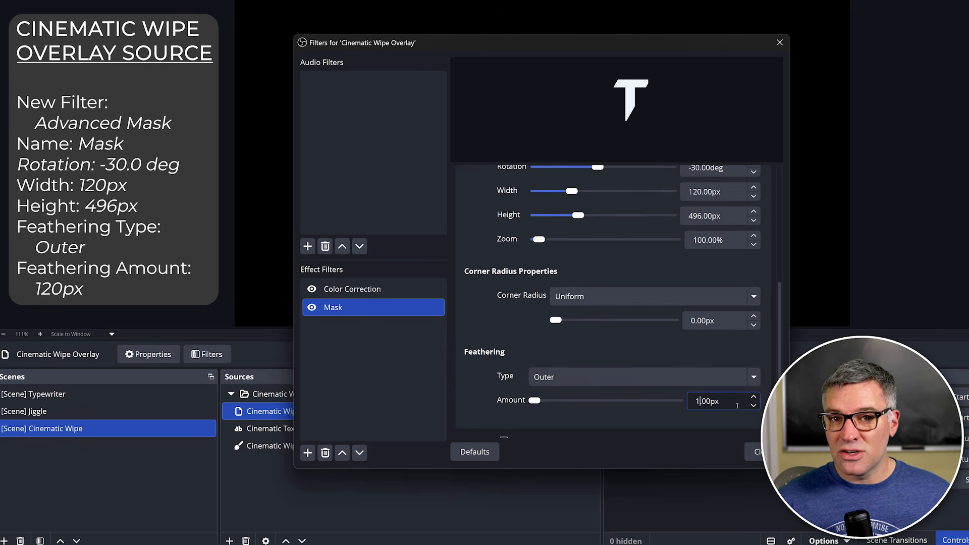
{"action": "type", "text": "20"}
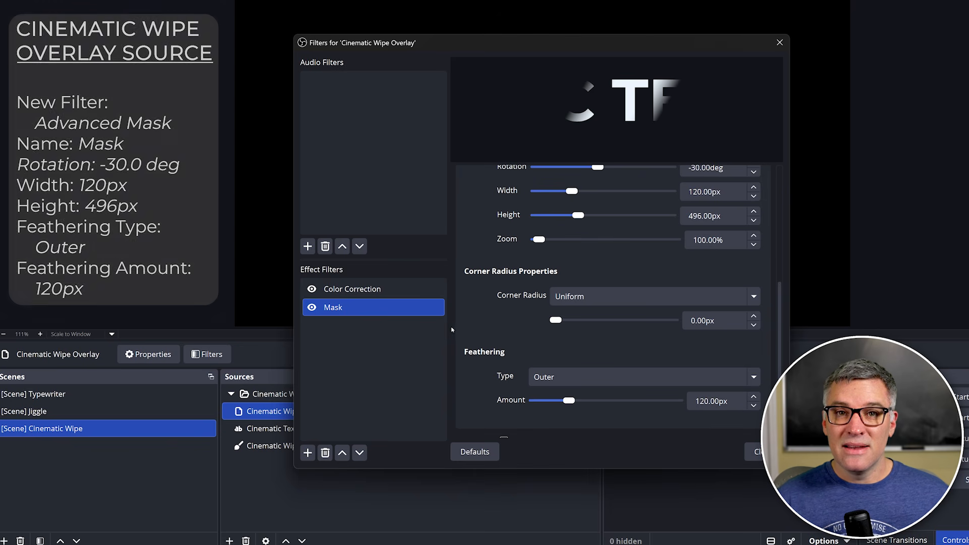
{"action": "scroll", "coordinate": [464, 320], "scroll_direction": "up", "scroll_amount": 3}
{"action": "mouse_move", "coordinate": [582, 266]}
{"action": "left_mouse_down"}
{"action": "mouse_move", "coordinate": [574, 266]}
{"action": "mouse_move", "coordinate": [595, 266]}
{"action": "mouse_move", "coordinate": [571, 267]}
{"action": "mouse_move", "coordinate": [581, 271]}
{"action": "left_mouse_up"}
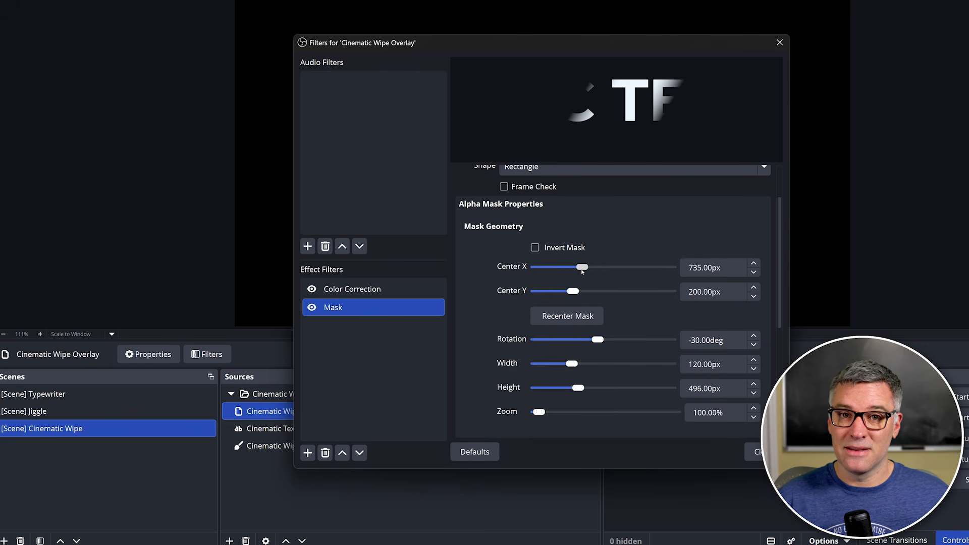
- Add a Move Value effect filter named Reveal to the Cinematic Wipe Overlay source
{"action": "right_click", "coordinate": [326, 331]}
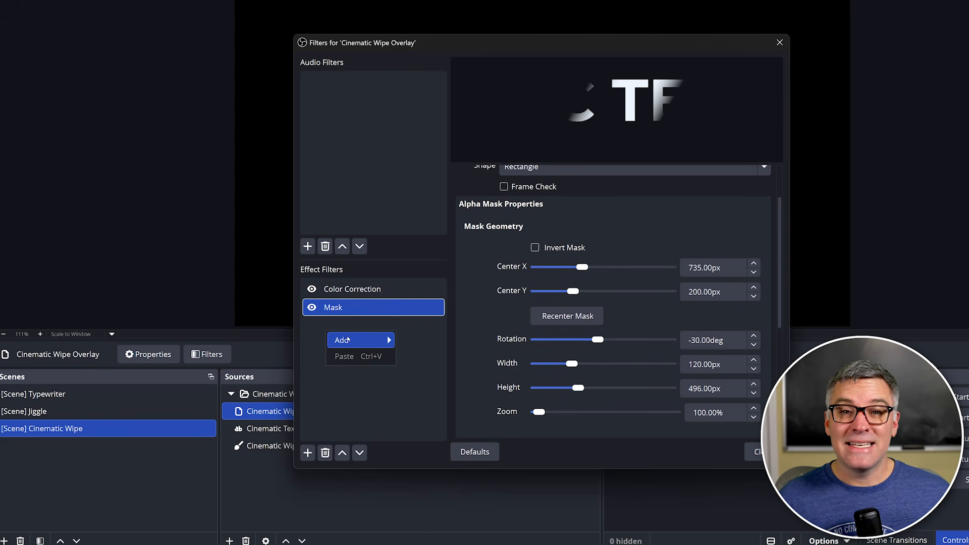
{"action": "mouse_move", "coordinate": [356, 340]}
{"action": "left_click", "coordinate": [422, 319]}
{"action": "type", "text": "Reveal"}
{"action": "left_click", "coordinate": [517, 268]}
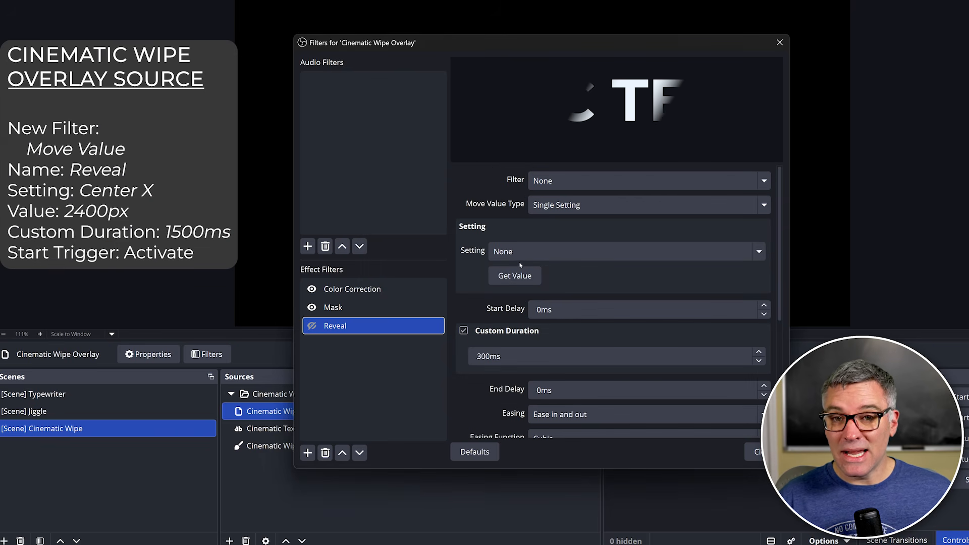
- Make the Reveal filter move the Mask filter's Center X setting to 2400 px
{"action": "left_click", "coordinate": [630, 181]}
{"action": "left_click", "coordinate": [632, 231]}
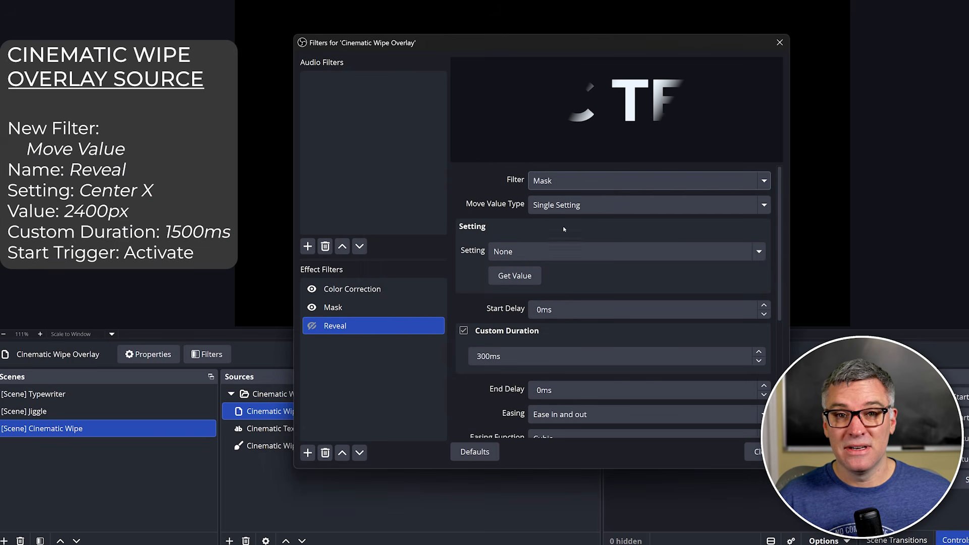
{"action": "left_click", "coordinate": [579, 252]}
{"action": "left_click", "coordinate": [575, 284]}
{"action": "double_click", "coordinate": [574, 276]}
{"action": "type", "text": "2400"}
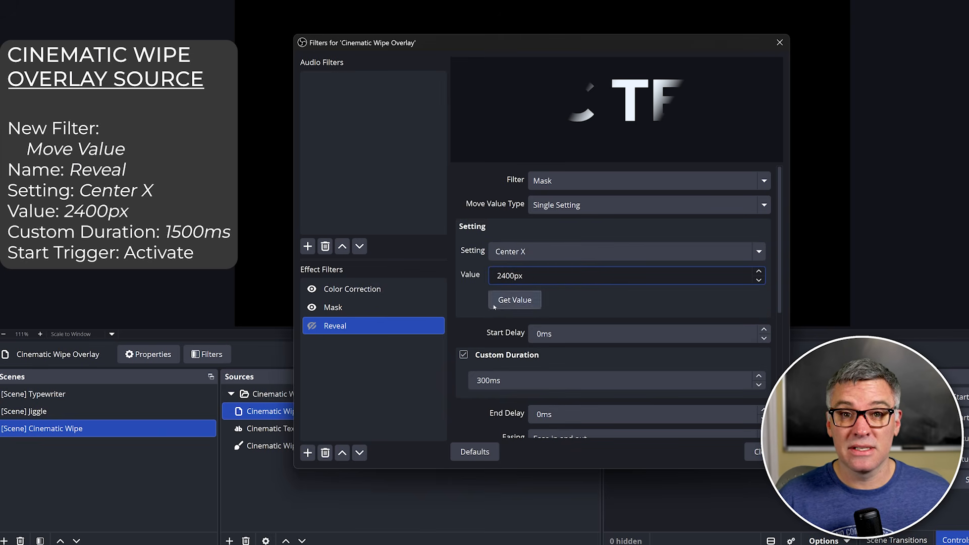
- Give the Reveal filter a custom duration of 1500 ms and the Activate start trigger
{"action": "scroll", "coordinate": [515, 312], "scroll_direction": "down", "scroll_amount": 1}
{"action": "double_click", "coordinate": [515, 311]}
{"action": "type", "text": "1500"}
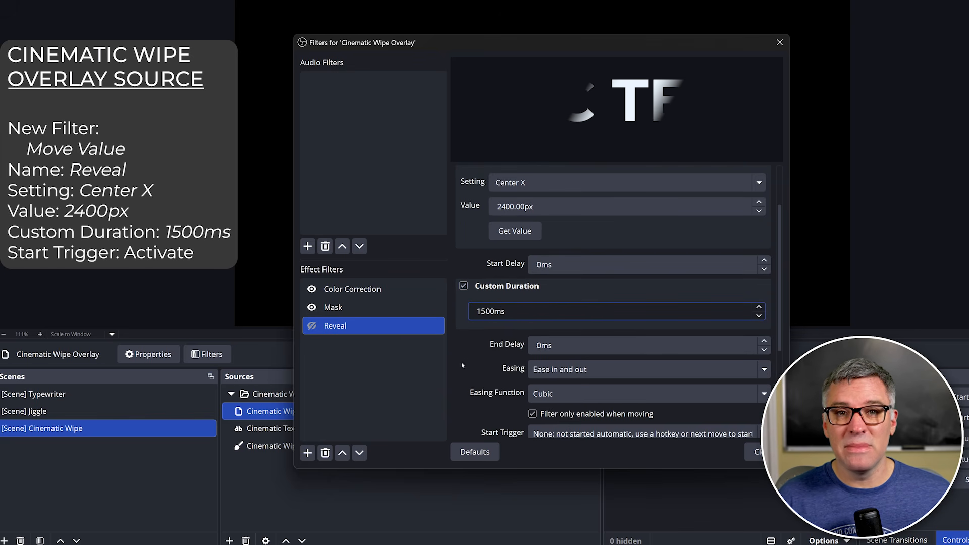
{"action": "scroll", "coordinate": [579, 331], "scroll_direction": "down", "scroll_amount": 3}
{"action": "left_click", "coordinate": [578, 331]}
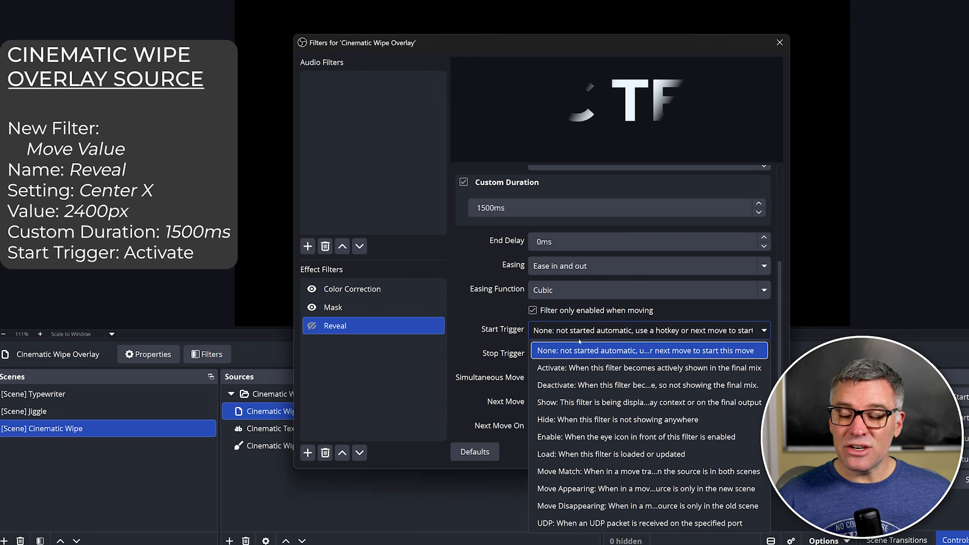
{"action": "left_click", "coordinate": [580, 366]}
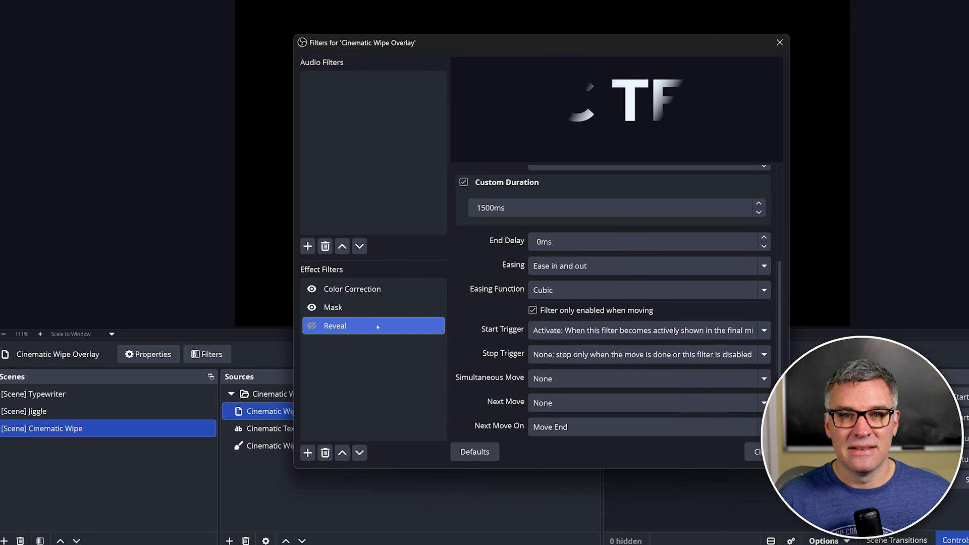
- Duplicate the Reveal filter and name the copy Reset
{"action": "right_click", "coordinate": [377, 327]}
{"action": "left_click", "coordinate": [414, 353]}
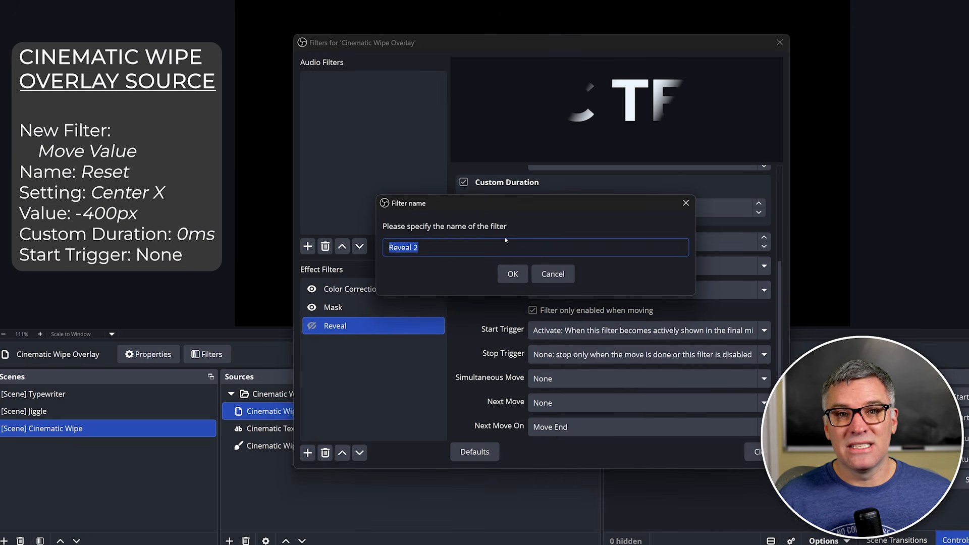
{"action": "key", "text": "Return"}
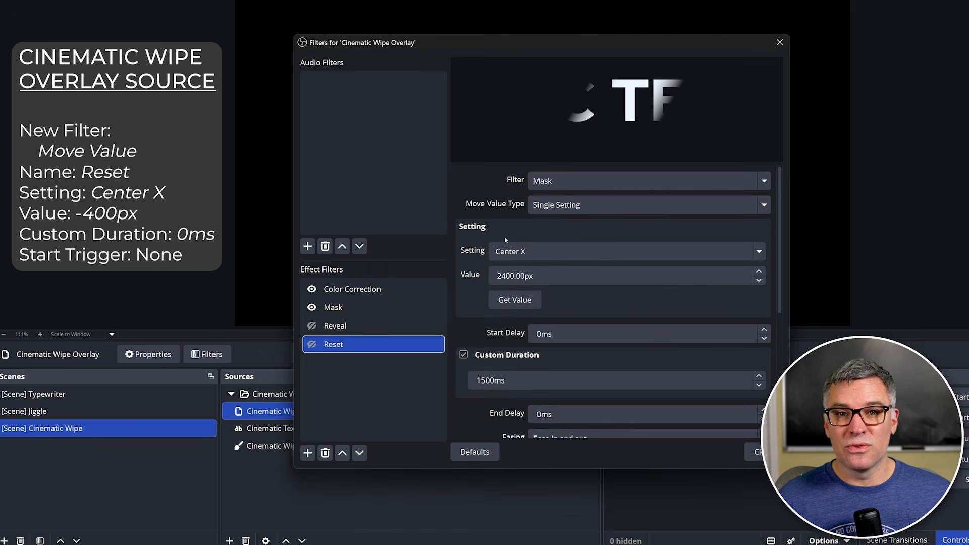
- Set the Reset filter's Center X value to -400 px and its custom duration to 0 ms
{"action": "left_click_drag", "start_coordinate": [580, 277], "coordinate": [488, 278]}
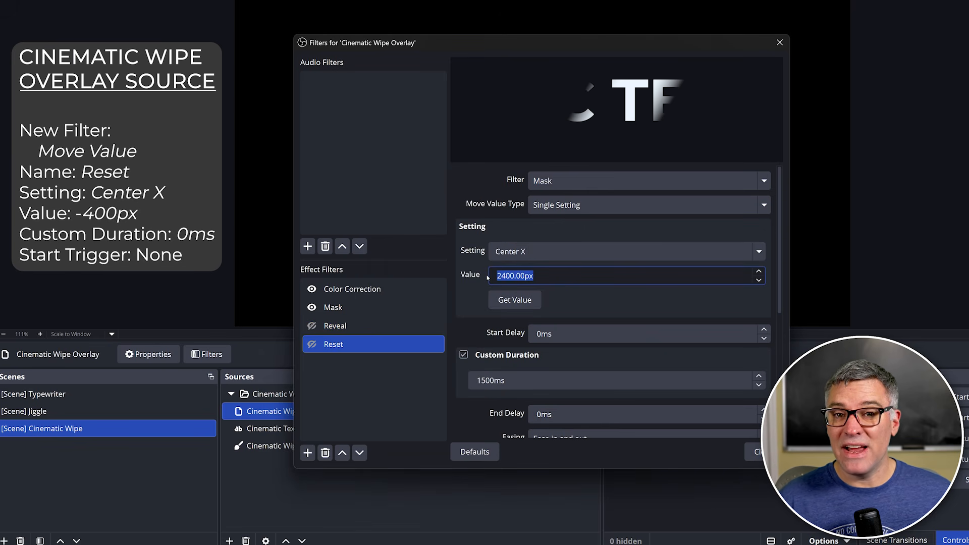
{"action": "type", "text": "-"}
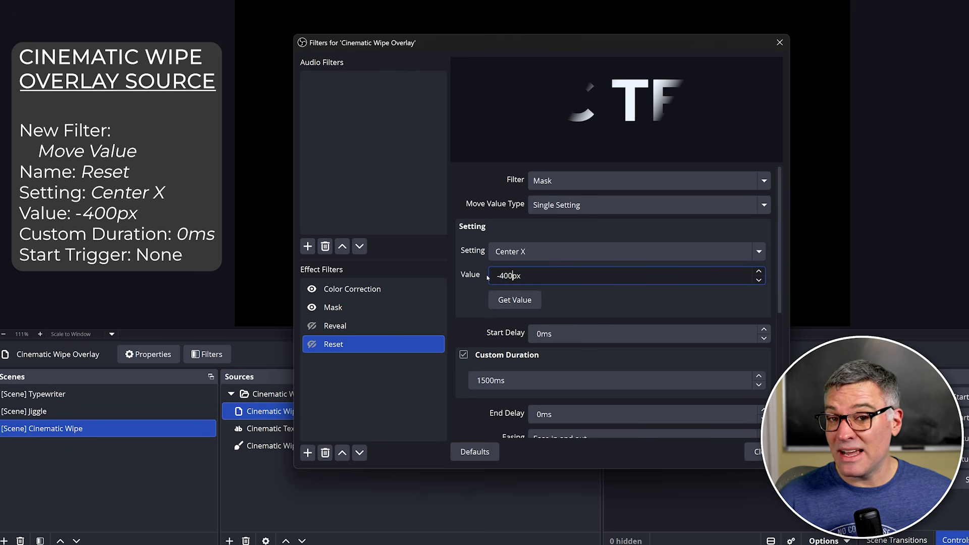
{"action": "type", "text": "400"}
{"action": "scroll", "coordinate": [605, 302], "scroll_direction": "down", "scroll_amount": 1}
{"action": "double_click", "coordinate": [513, 343]}
{"action": "left_click", "coordinate": [478, 366]}
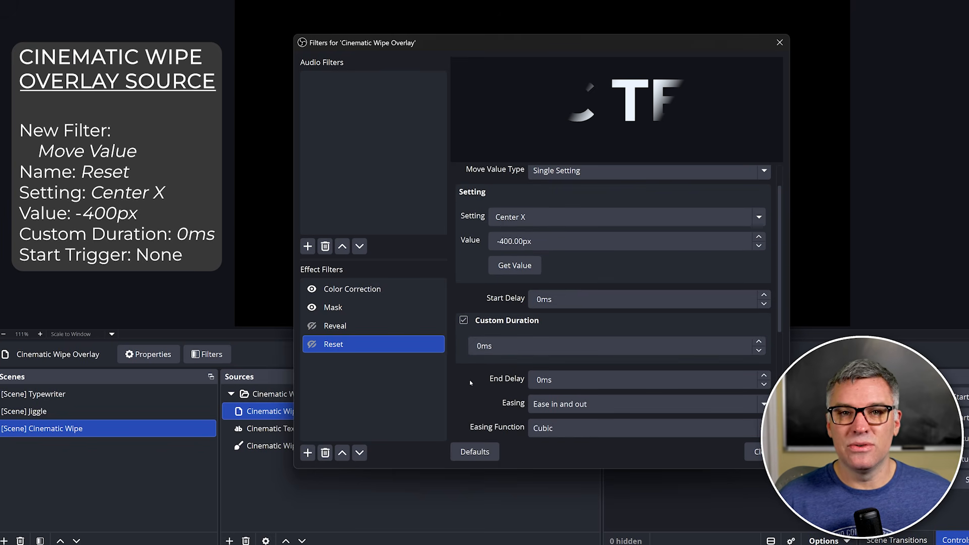
{"action": "scroll", "coordinate": [467, 380], "scroll_direction": "down", "scroll_amount": 1}
- Set the Reveal filter's next move to Reset and close the overlay's filters
{"action": "left_click", "coordinate": [357, 326]}
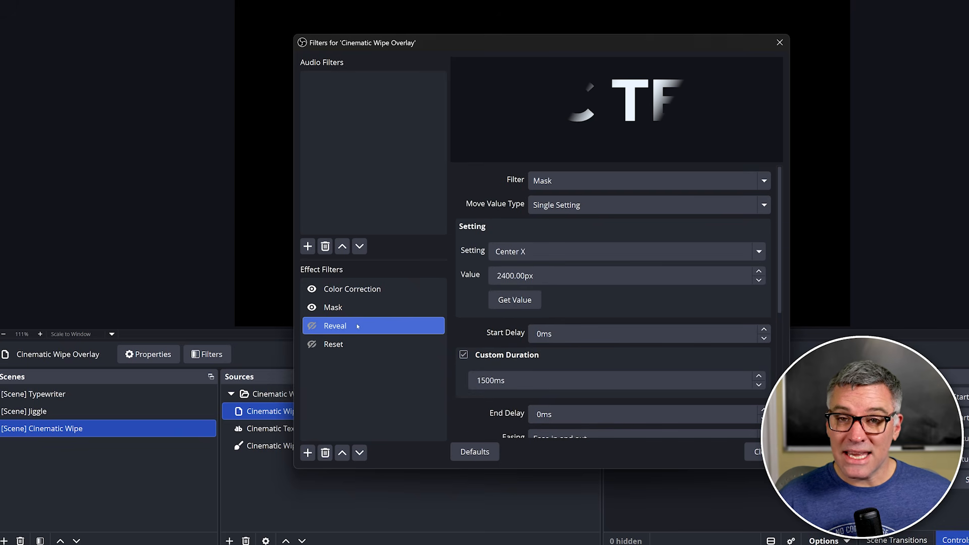
{"action": "right_click", "coordinate": [358, 326]}
{"action": "left_click", "coordinate": [477, 331]}
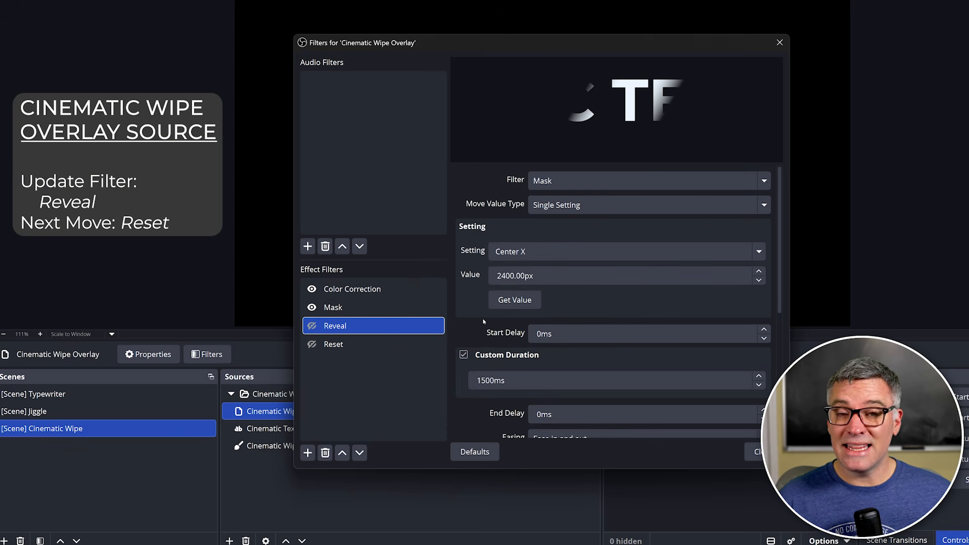
{"action": "scroll", "coordinate": [504, 328], "scroll_direction": "down", "scroll_amount": 6}
{"action": "left_click", "coordinate": [556, 370]}
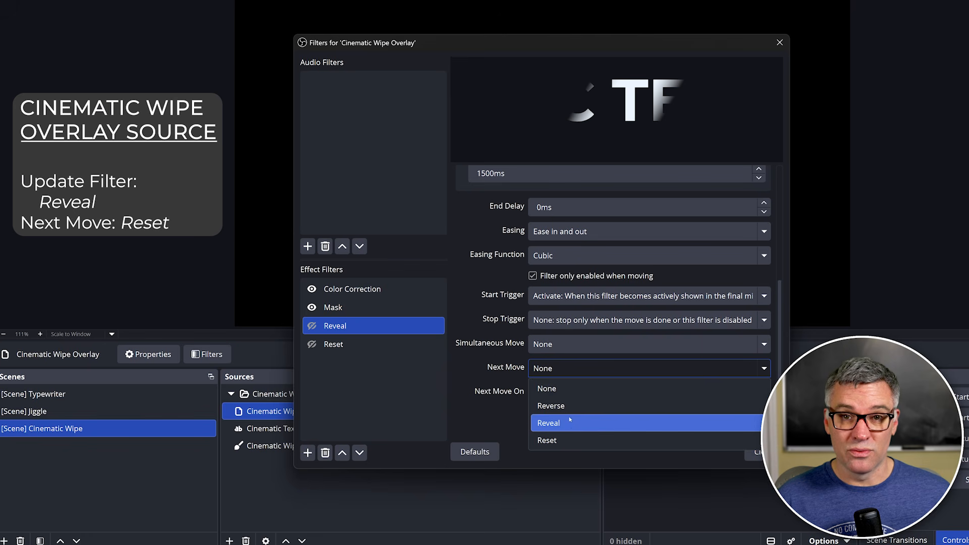
{"action": "left_click", "coordinate": [566, 439]}
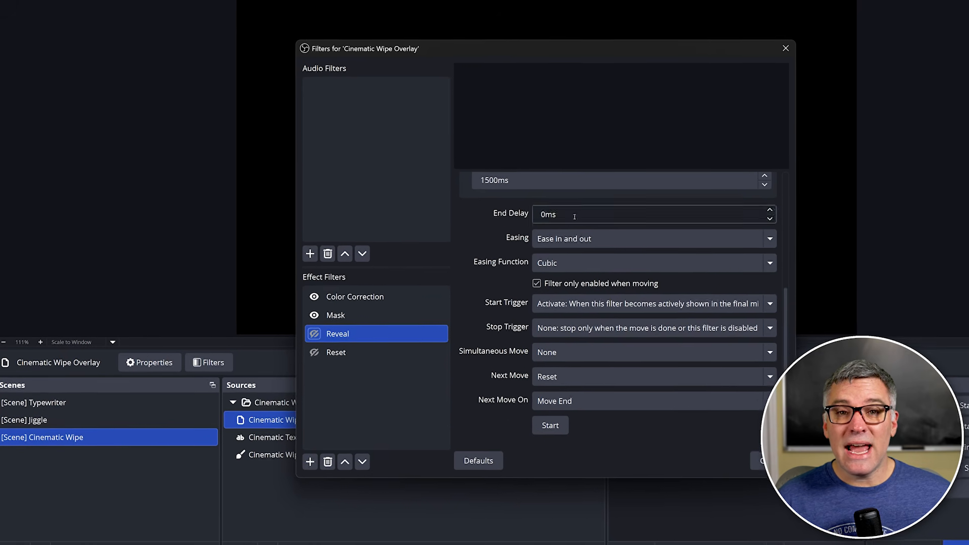
{"action": "left_click", "coordinate": [807, 63]}
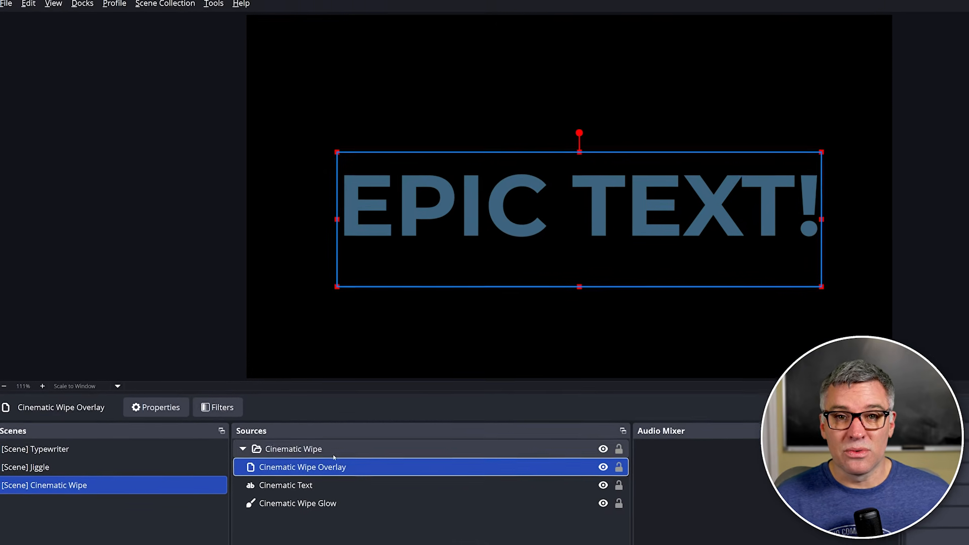
- Set both the show and hide transitions of the Cinematic Wipe group to Fade
{"action": "left_click", "coordinate": [334, 424]}
{"action": "right_click", "coordinate": [334, 423]}
{"action": "mouse_move", "coordinate": [492, 195]}
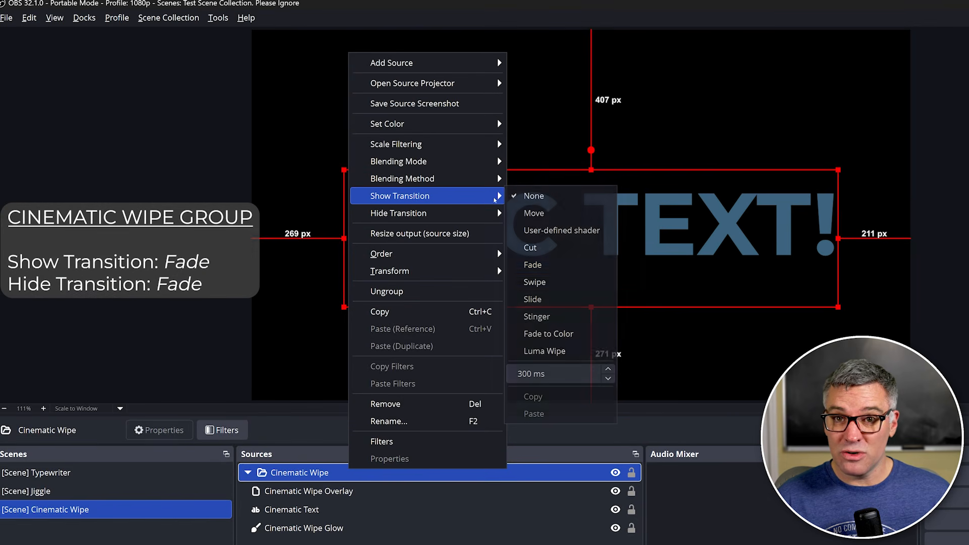
{"action": "left_click", "coordinate": [531, 266]}
{"action": "right_click", "coordinate": [313, 472]}
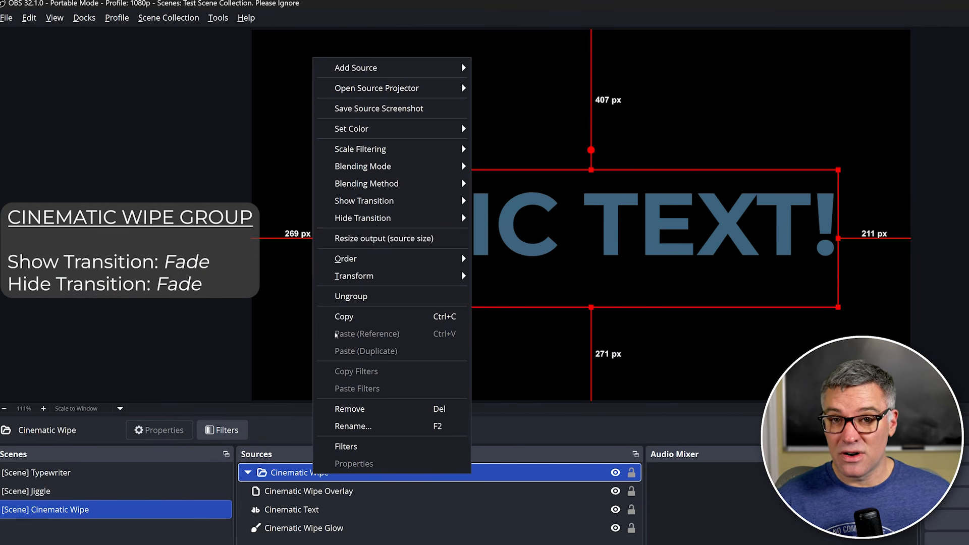
{"action": "mouse_move", "coordinate": [394, 217]}
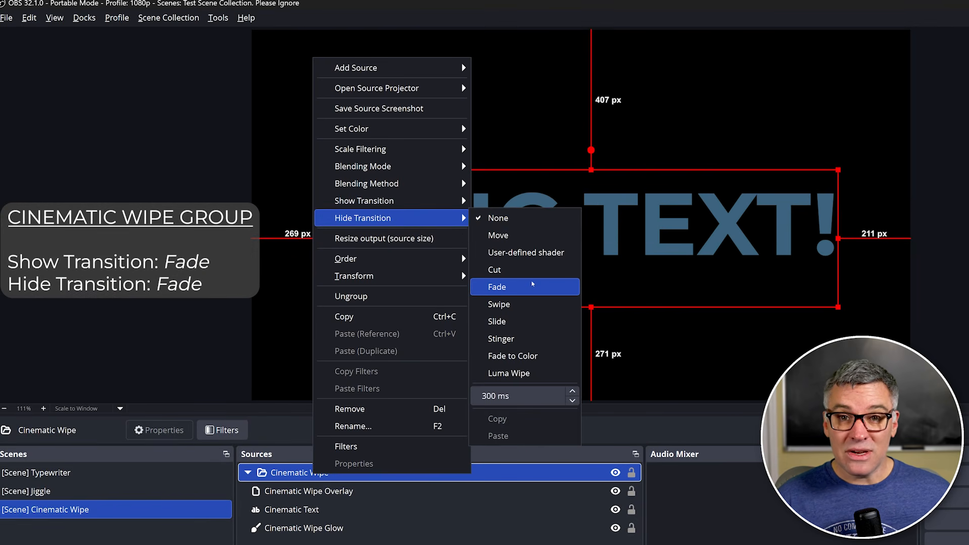
{"action": "left_click", "coordinate": [533, 284]}
{"action": "left_click", "coordinate": [618, 541]}
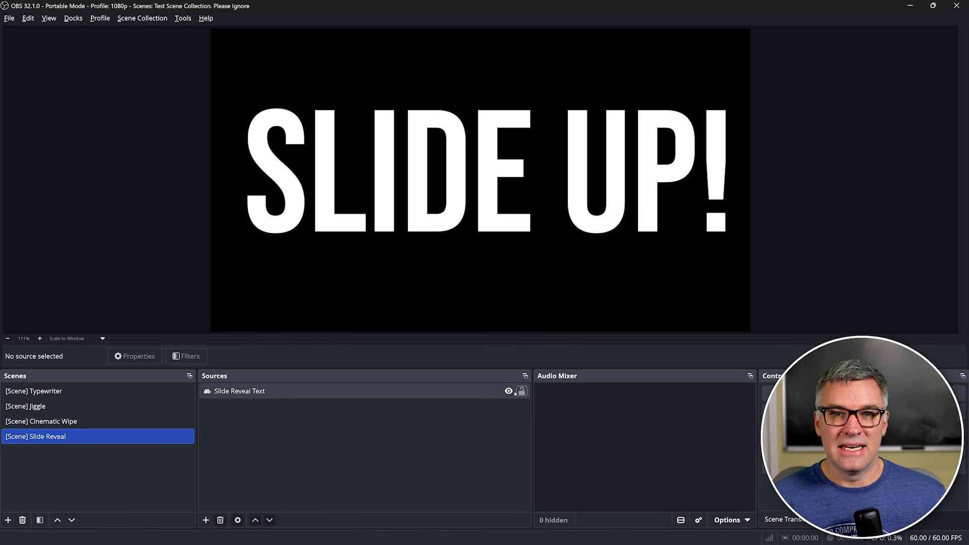
- Add an Advanced Mask filter named Mask to the Slide Reveal Text source
{"action": "left_click", "coordinate": [420, 391]}
{"action": "left_click", "coordinate": [426, 422]}
{"action": "right_click", "coordinate": [405, 394]}
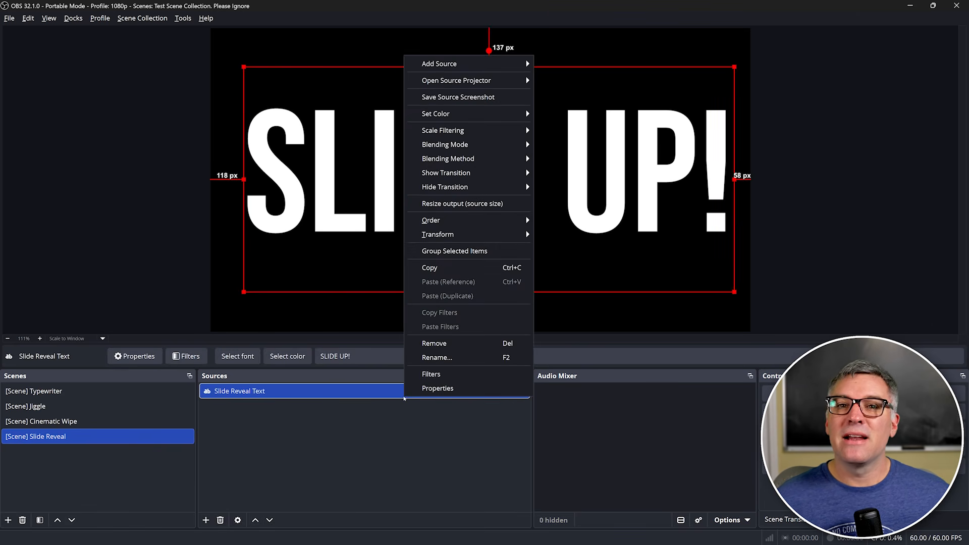
{"action": "left_click", "coordinate": [433, 372]}
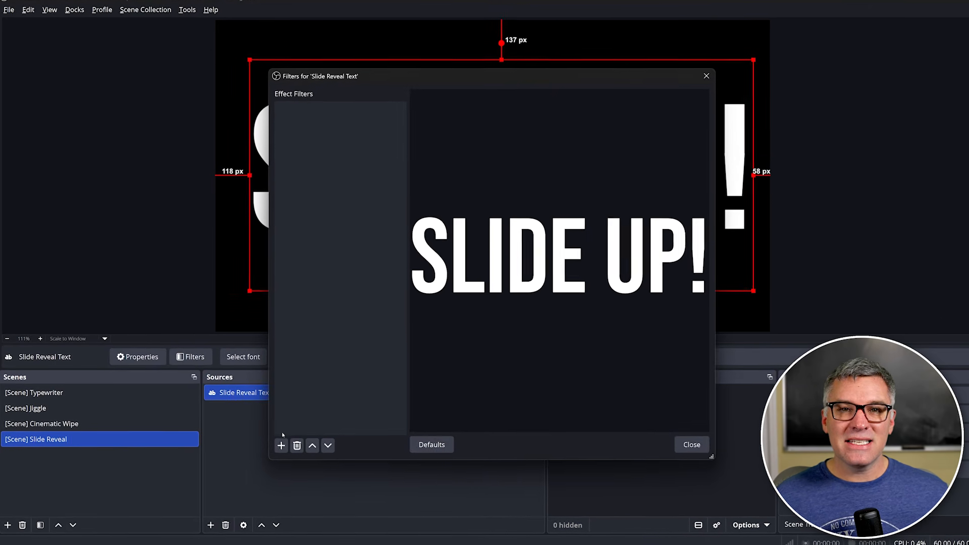
{"action": "left_click", "coordinate": [281, 445]}
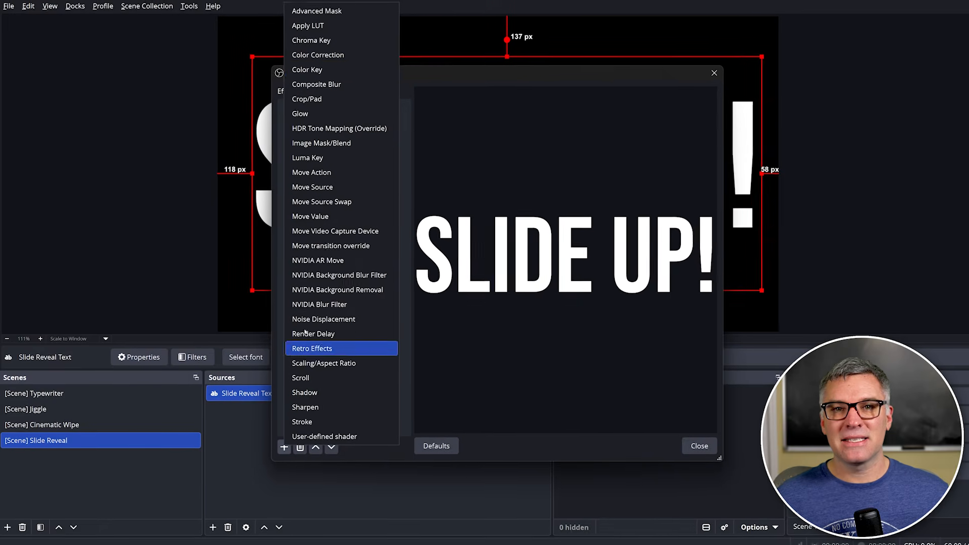
{"action": "left_click", "coordinate": [312, 13]}
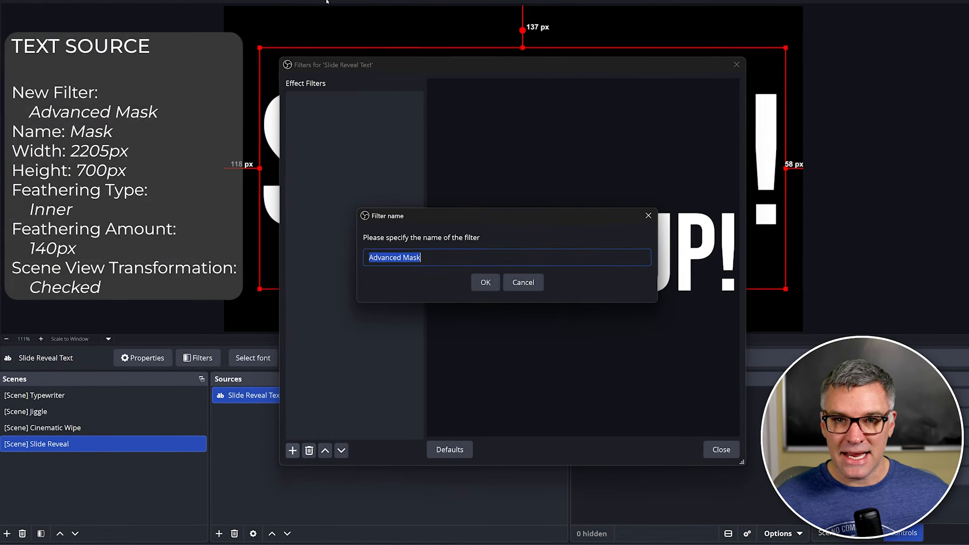
{"action": "type", "text": "Mask"}
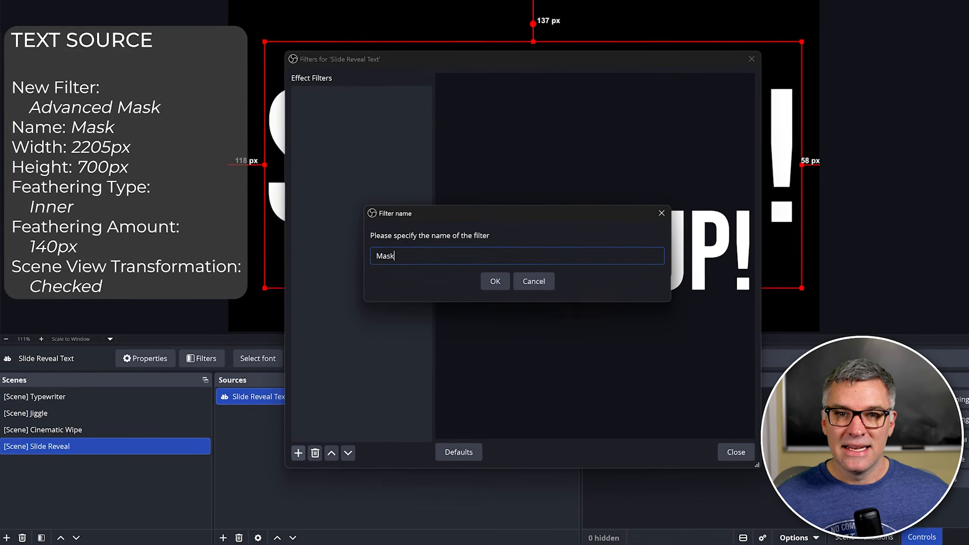
{"action": "key", "text": "Return"}
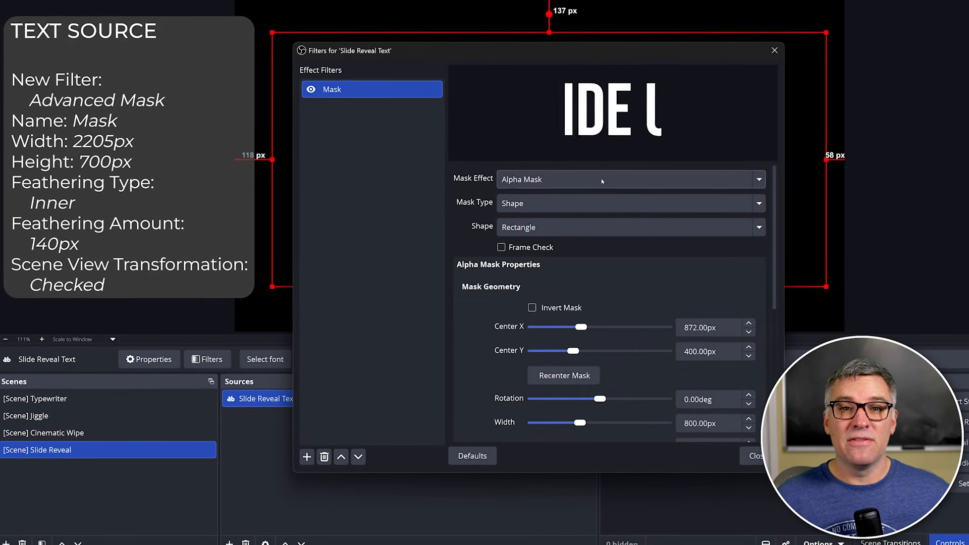
- Keep the Alpha Mask effect and set the mask's width to 2205 px and height to 700 px
{"action": "left_click", "coordinate": [591, 177]}
{"action": "left_click", "coordinate": [593, 196]}
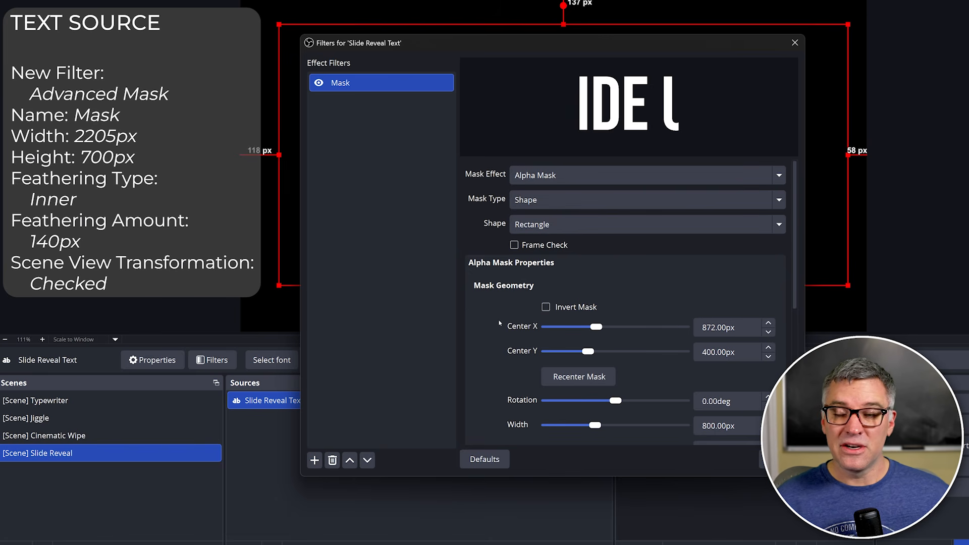
{"action": "scroll", "coordinate": [483, 309], "scroll_direction": "down", "scroll_amount": 3}
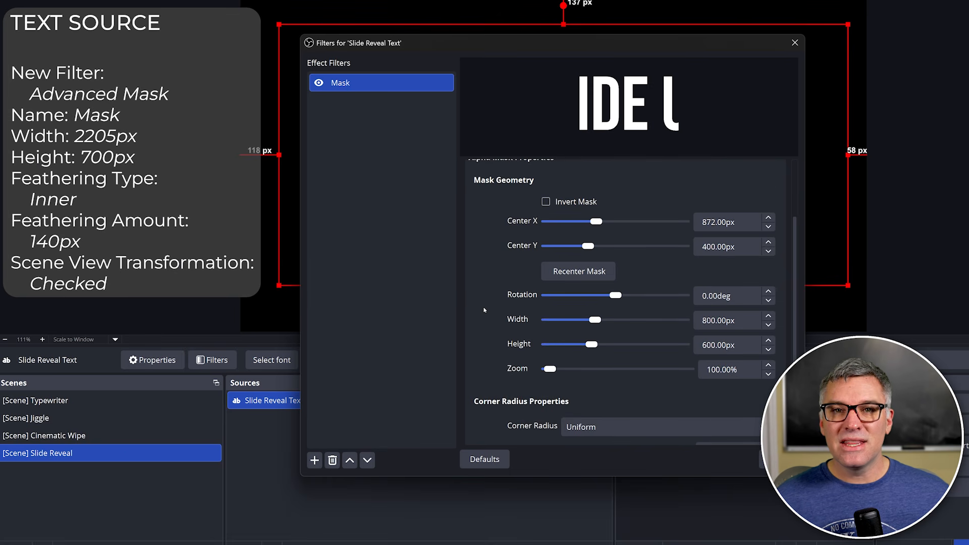
{"action": "scroll", "coordinate": [483, 310], "scroll_direction": "down", "scroll_amount": 1}
{"action": "left_click_drag", "start_coordinate": [595, 285], "coordinate": [613, 287]}
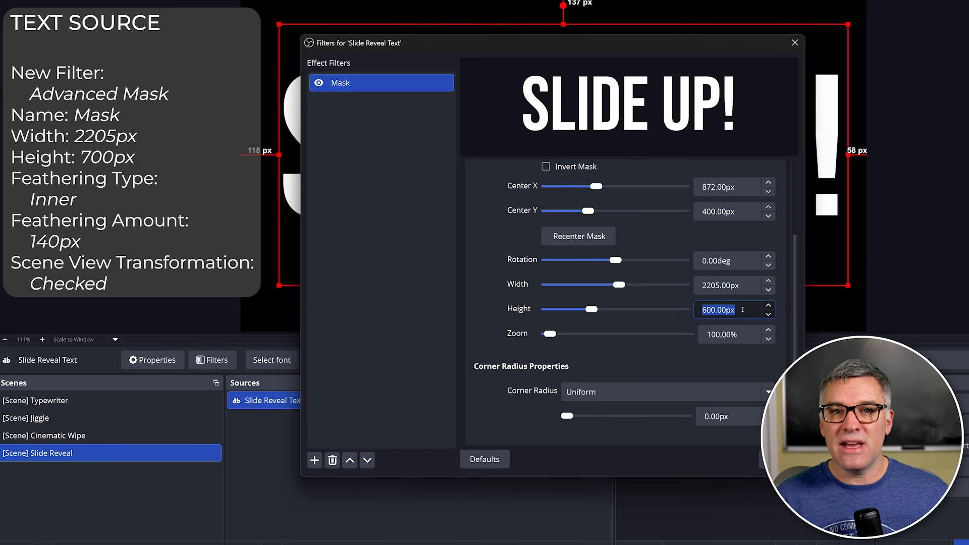
{"action": "type", "text": "700"}
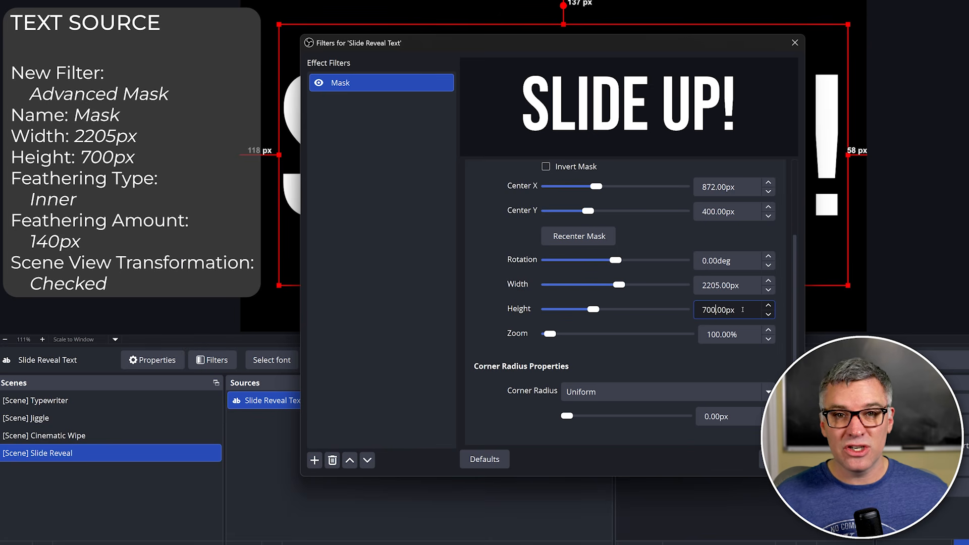
{"action": "left_click", "coordinate": [502, 245]}
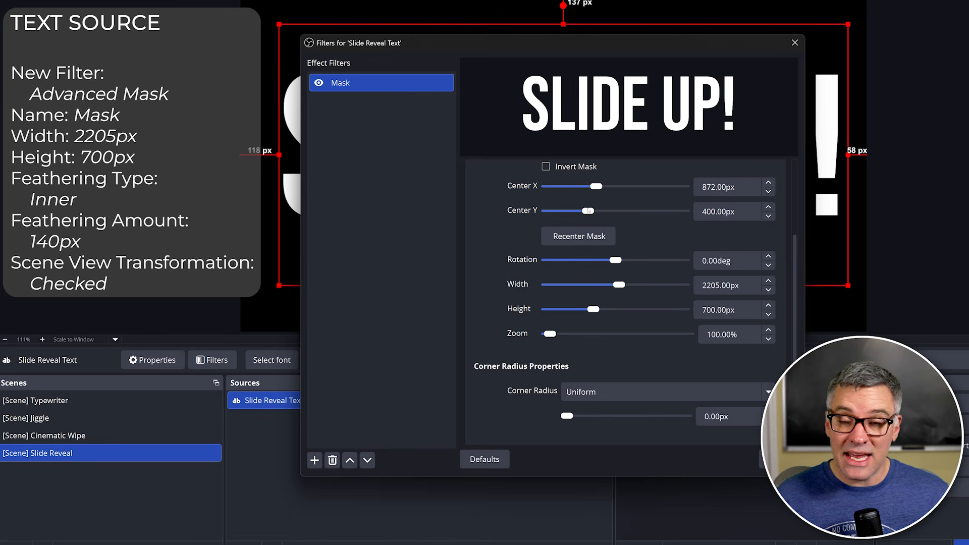
{"action": "left_click_drag", "start_coordinate": [587, 212], "coordinate": [587, 212]}
- Set the mask's feathering type to Inner and the feathering amount to 140 px
{"action": "scroll", "coordinate": [509, 261], "scroll_direction": "down", "scroll_amount": 3}
{"action": "left_click", "coordinate": [650, 357]}
{"action": "left_click", "coordinate": [584, 397]}
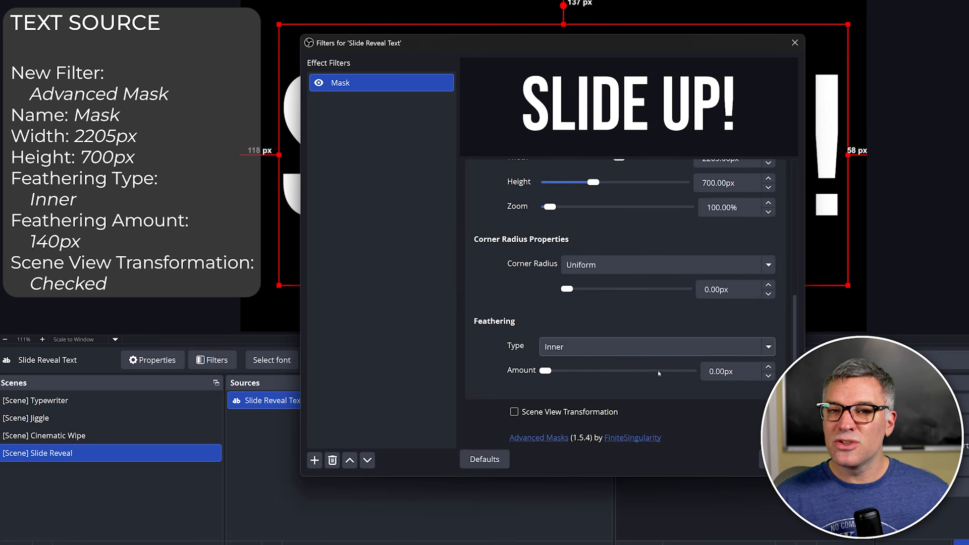
{"action": "type", "text": "40"}
{"action": "left_click", "coordinate": [515, 332]}
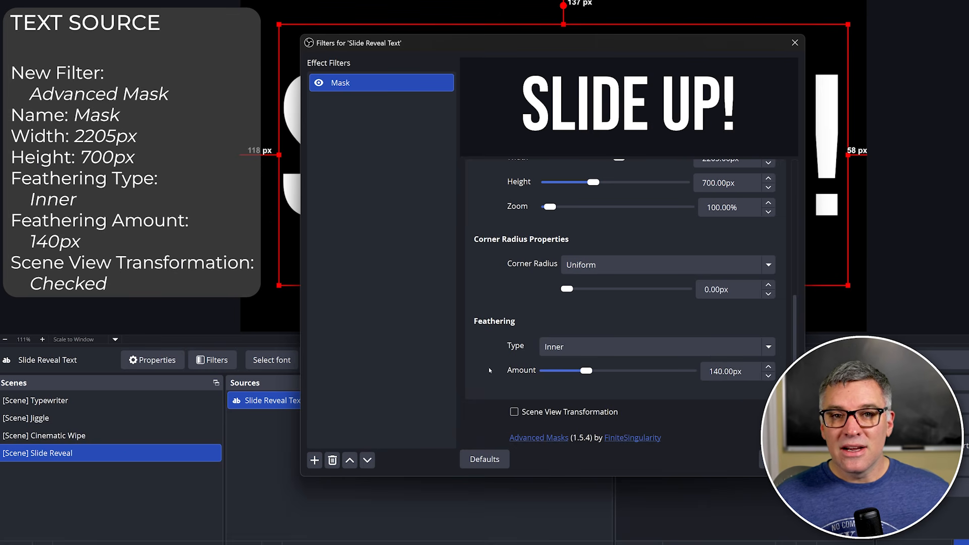
- Enable Scene View Transformation for the mask and set its Center Y to 325 px
{"action": "scroll", "coordinate": [503, 386], "scroll_direction": "up", "scroll_amount": 5}
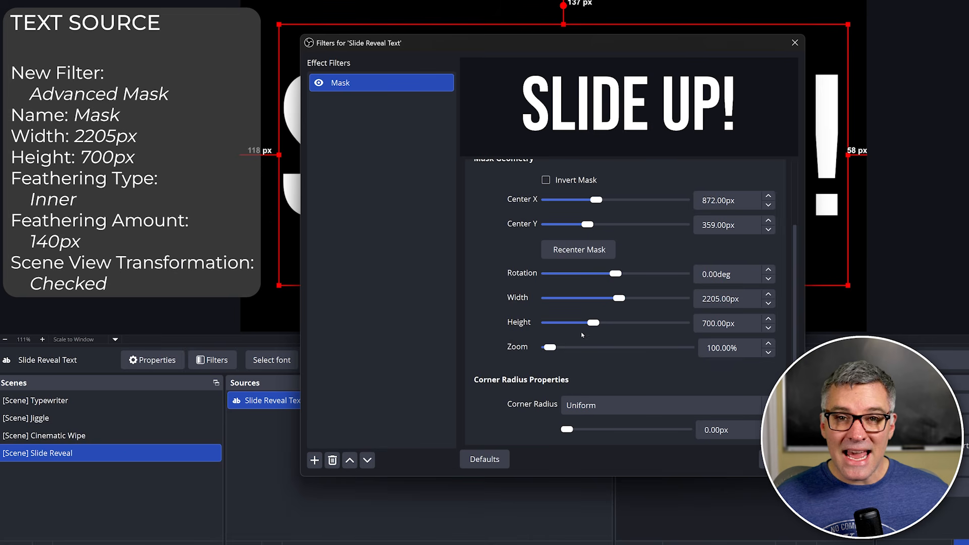
{"action": "scroll", "coordinate": [496, 330], "scroll_direction": "down", "scroll_amount": 5}
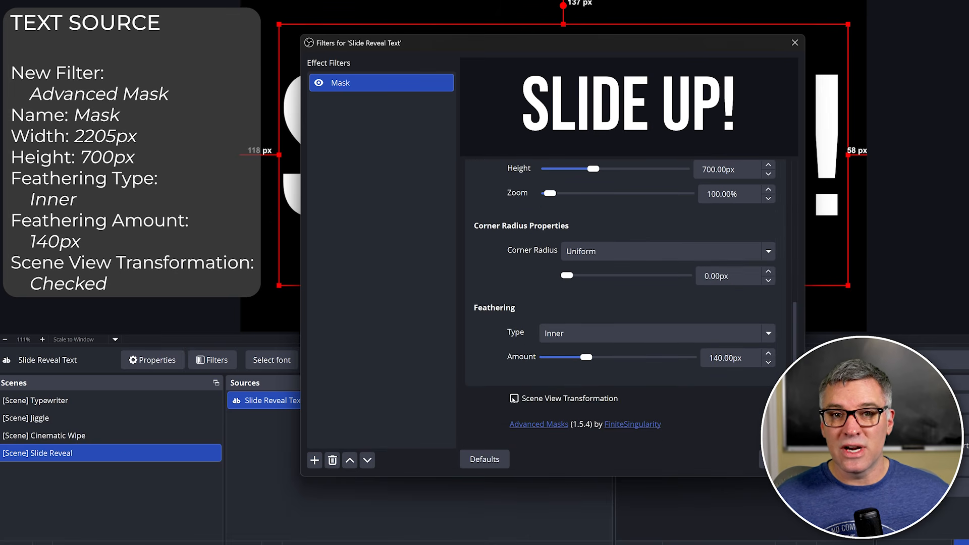
{"action": "left_click", "coordinate": [514, 398]}
{"action": "scroll", "coordinate": [498, 355], "scroll_direction": "down", "scroll_amount": 2}
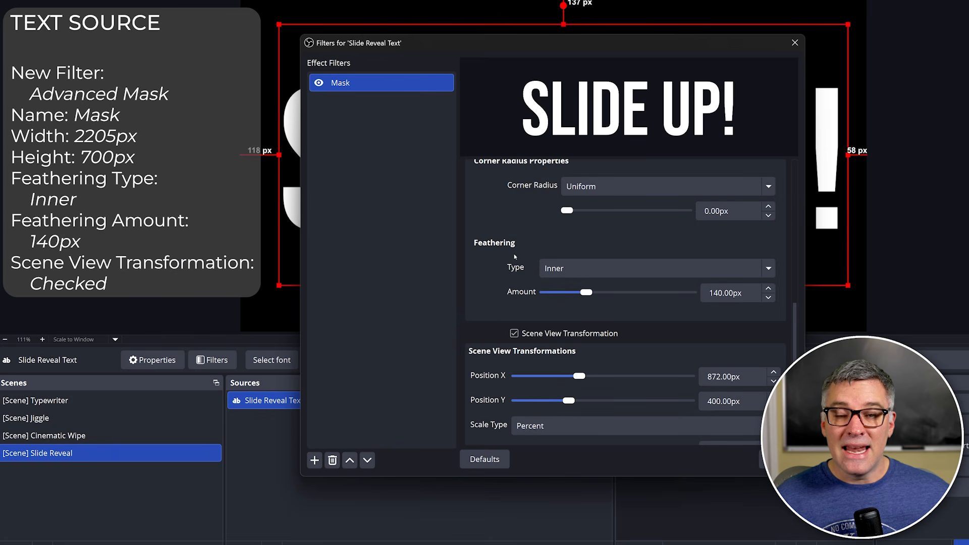
{"action": "scroll", "coordinate": [529, 236], "scroll_direction": "up", "scroll_amount": 5}
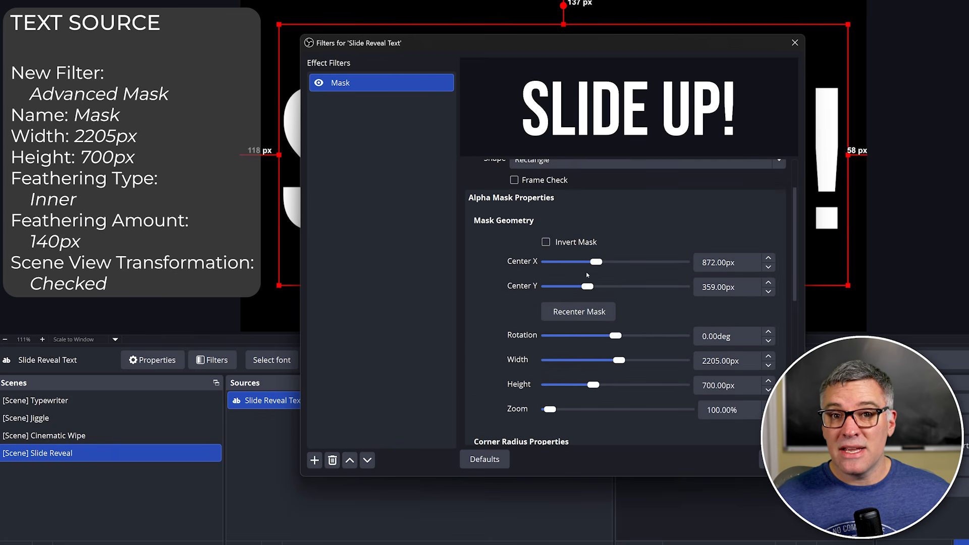
{"action": "left_click_drag", "start_coordinate": [587, 286], "coordinate": [537, 304]}
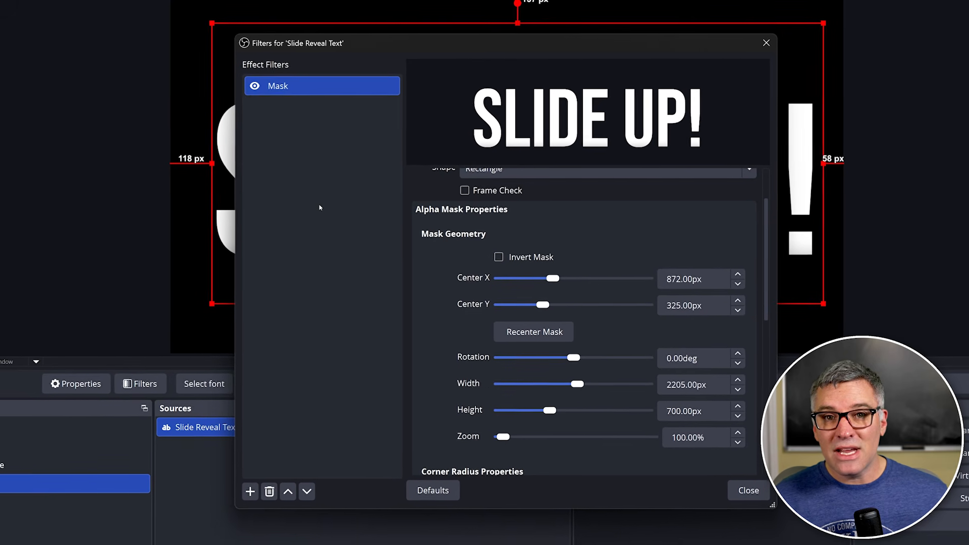
- Add a Move Value filter named Text On to the Slide Reveal Text source
{"action": "right_click", "coordinate": [260, 112]}
{"action": "mouse_move", "coordinate": [318, 119]}
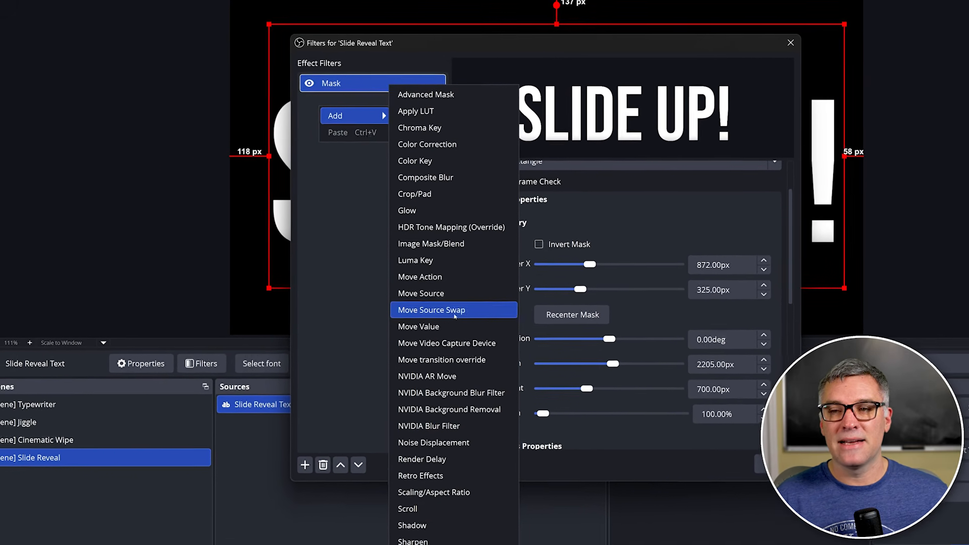
{"action": "left_click", "coordinate": [454, 326]}
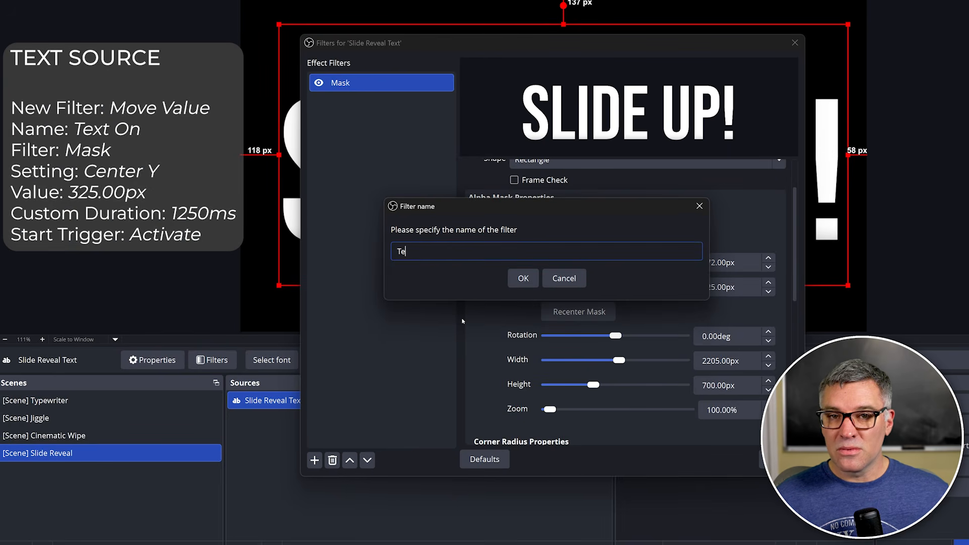
{"action": "type", "text": "Text On"}
{"action": "key", "text": "Return"}
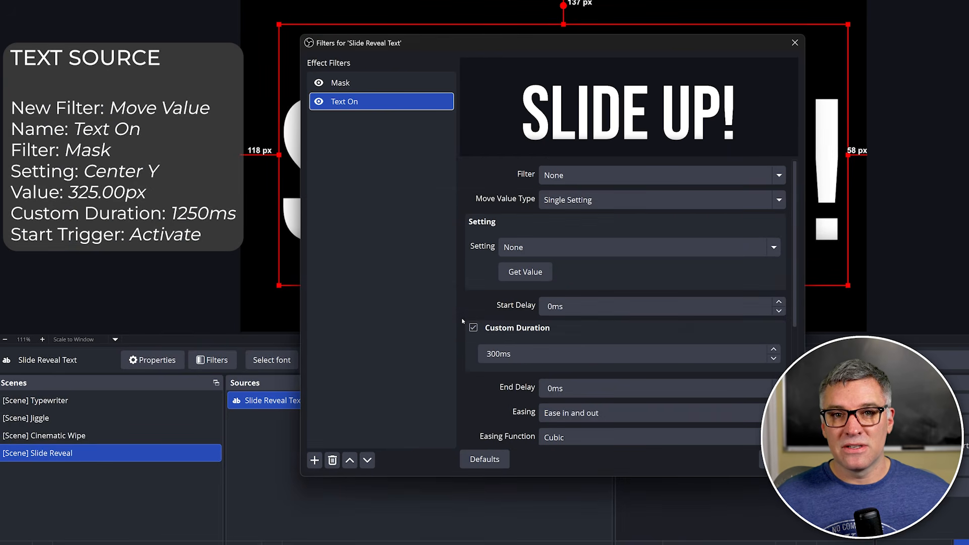
- Target the Mask filter's Center Y setting in the Text On filter, using its current value of 325 px
{"action": "left_click", "coordinate": [586, 175]}
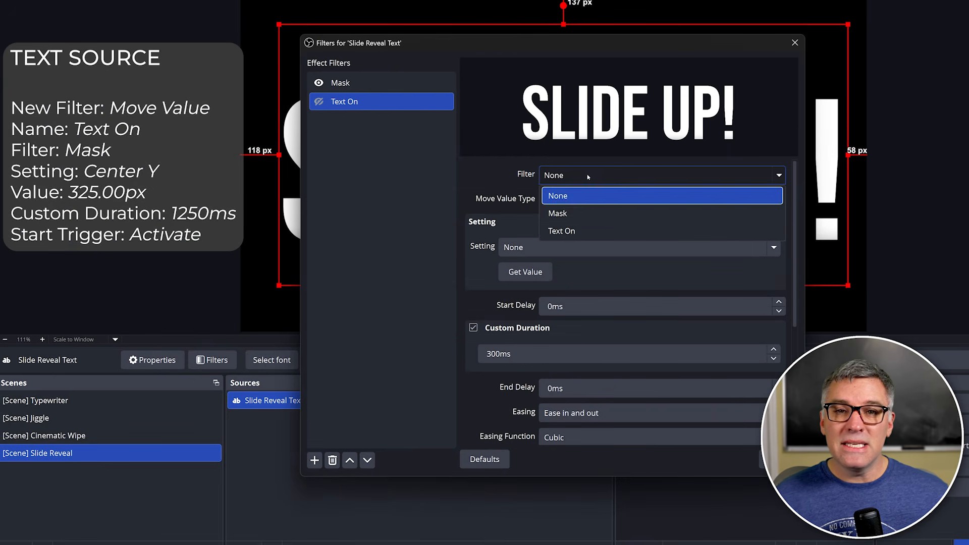
{"action": "left_click", "coordinate": [589, 209]}
{"action": "left_click", "coordinate": [612, 247]}
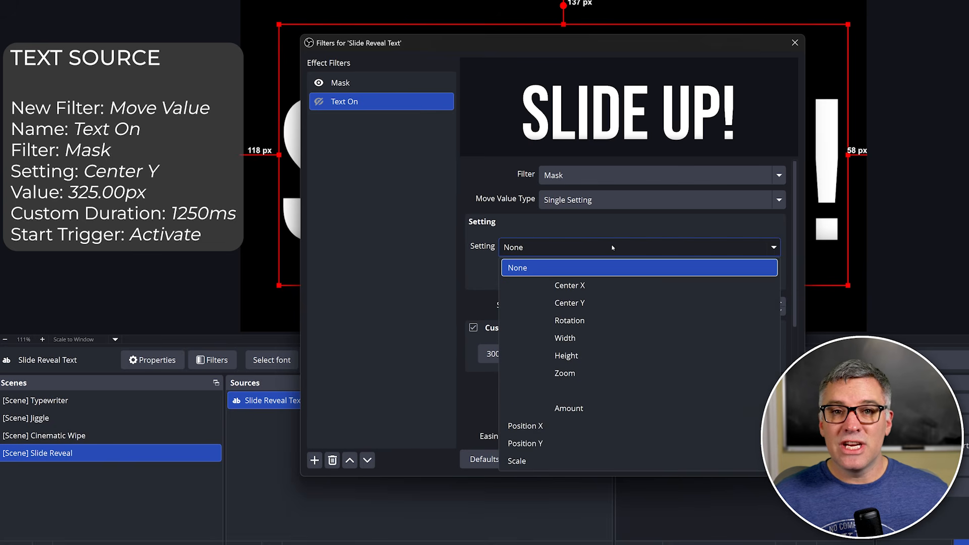
{"action": "left_click", "coordinate": [587, 304]}
{"action": "left_click", "coordinate": [510, 298]}
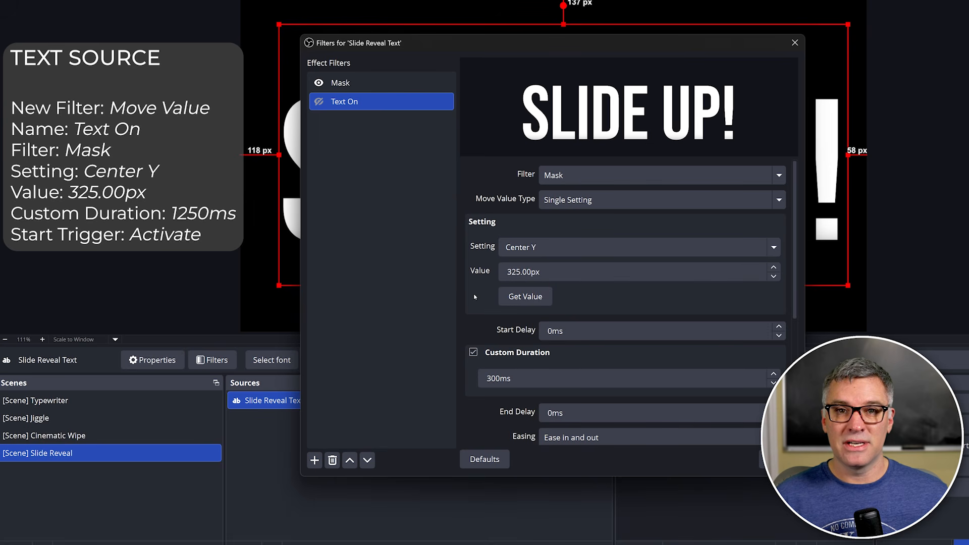
- Set the Text On filter's custom duration to 1250 ms and its start trigger to Activate
{"action": "scroll", "coordinate": [479, 292], "scroll_direction": "down", "scroll_amount": 2}
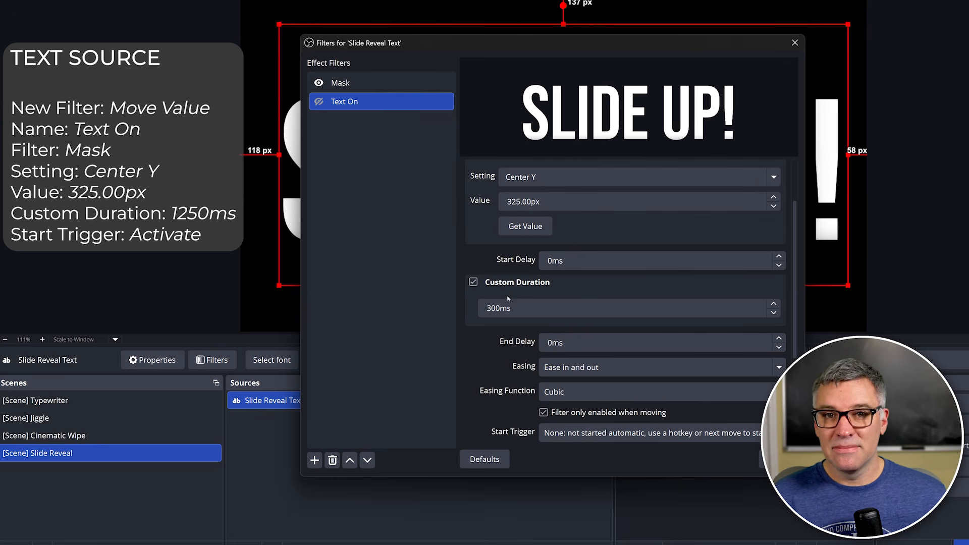
{"action": "type", "text": "1250"}
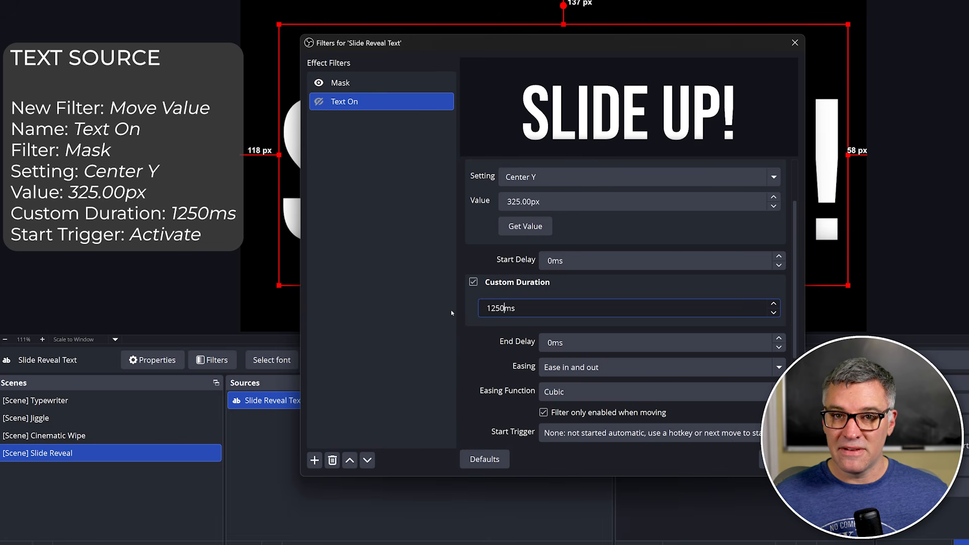
{"action": "scroll", "coordinate": [480, 351], "scroll_direction": "down", "scroll_amount": 3}
{"action": "left_click", "coordinate": [569, 330]}
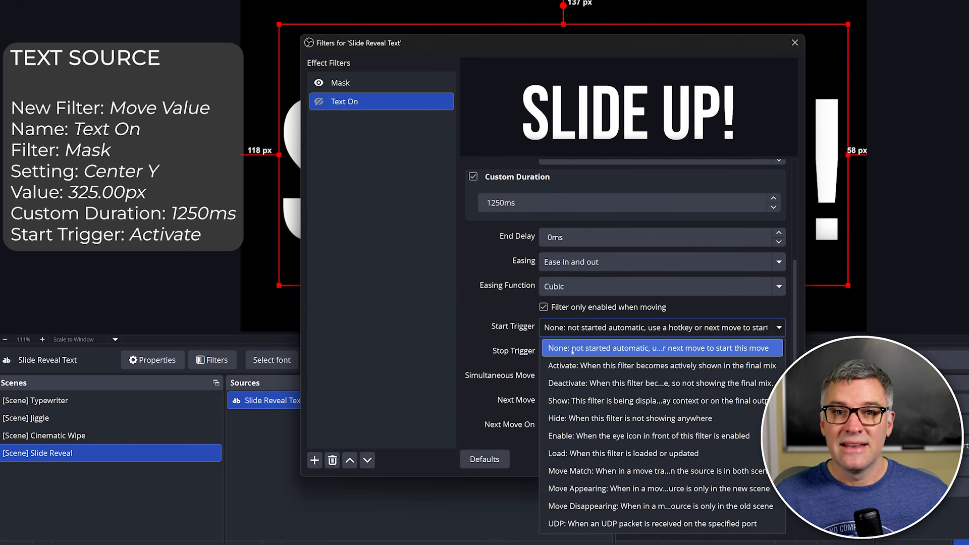
{"action": "left_click", "coordinate": [571, 347]}
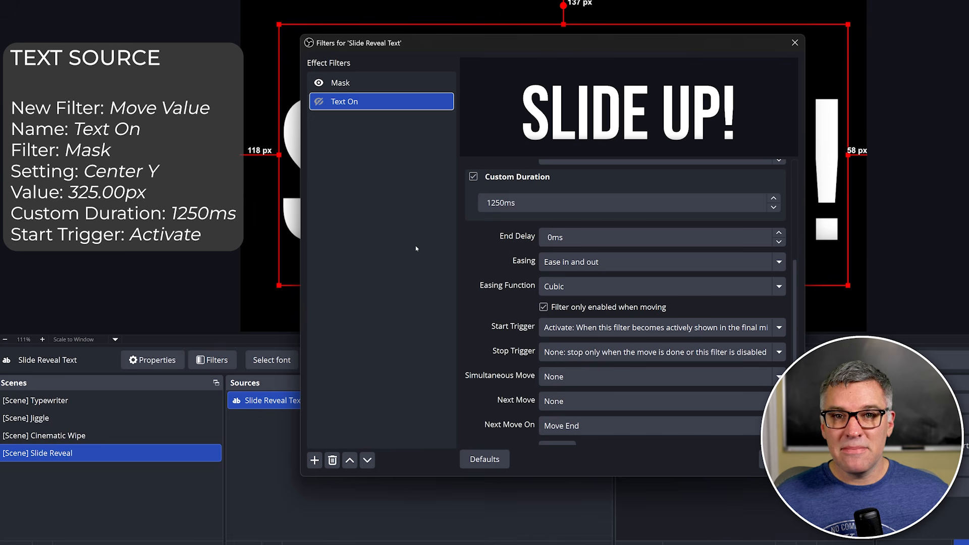
- Set the Mask filter's Center Y to -222 px so the text is hidden
{"action": "left_click", "coordinate": [374, 82]}
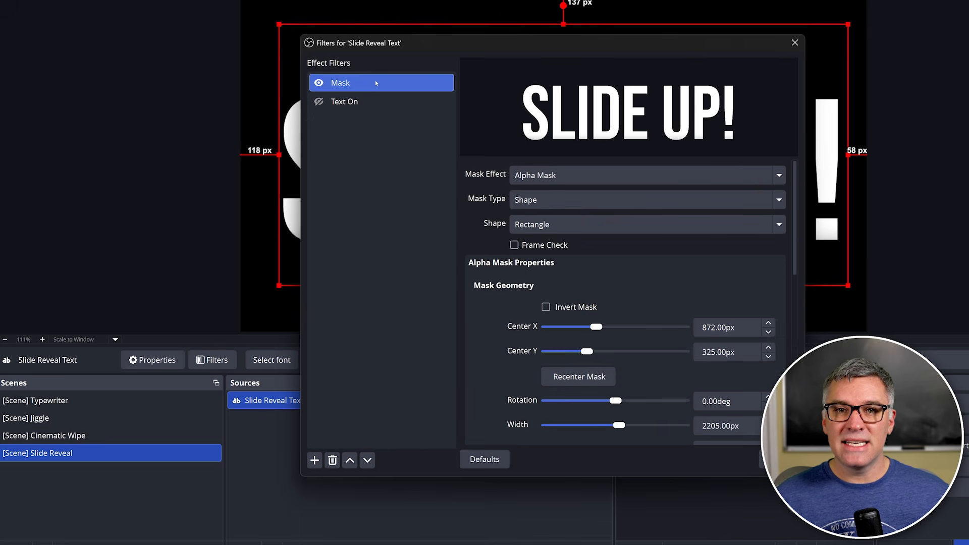
{"action": "scroll", "coordinate": [486, 306], "scroll_direction": "down", "scroll_amount": 1}
{"action": "left_click_drag", "start_coordinate": [589, 316], "coordinate": [578, 316]}
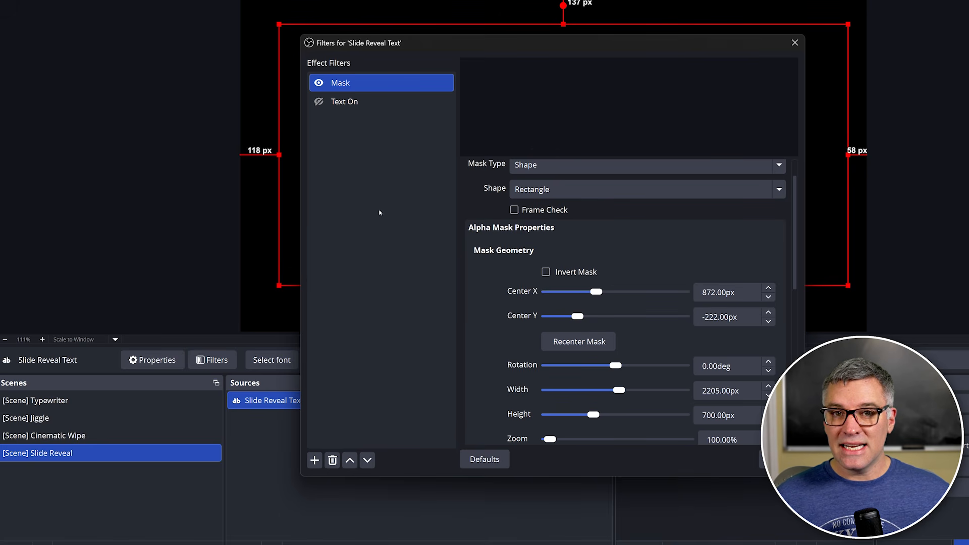
- Duplicate the Text On filter and name the copy Text Off
{"action": "right_click", "coordinate": [350, 101]}
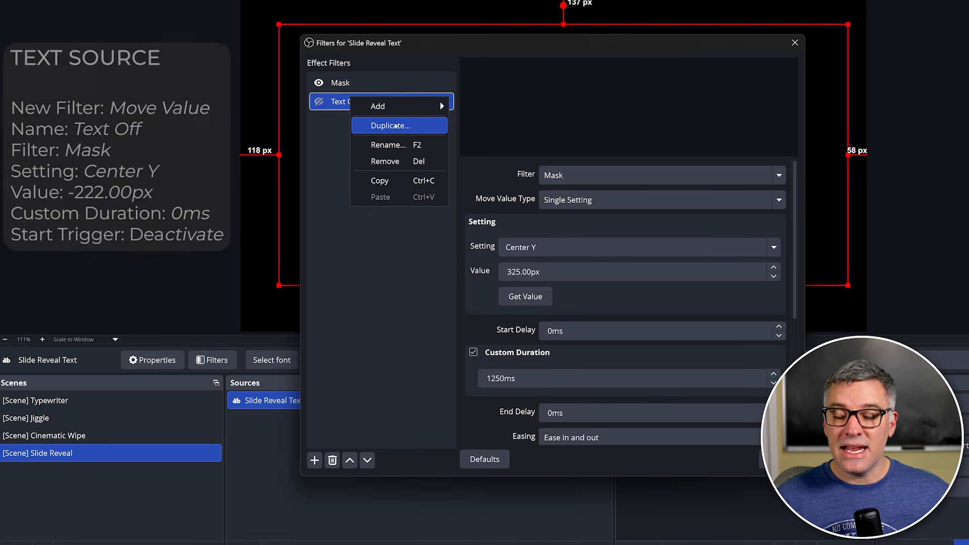
{"action": "left_click", "coordinate": [396, 126]}
{"action": "type", "text": "Text Off"}
{"action": "key", "text": "Return"}
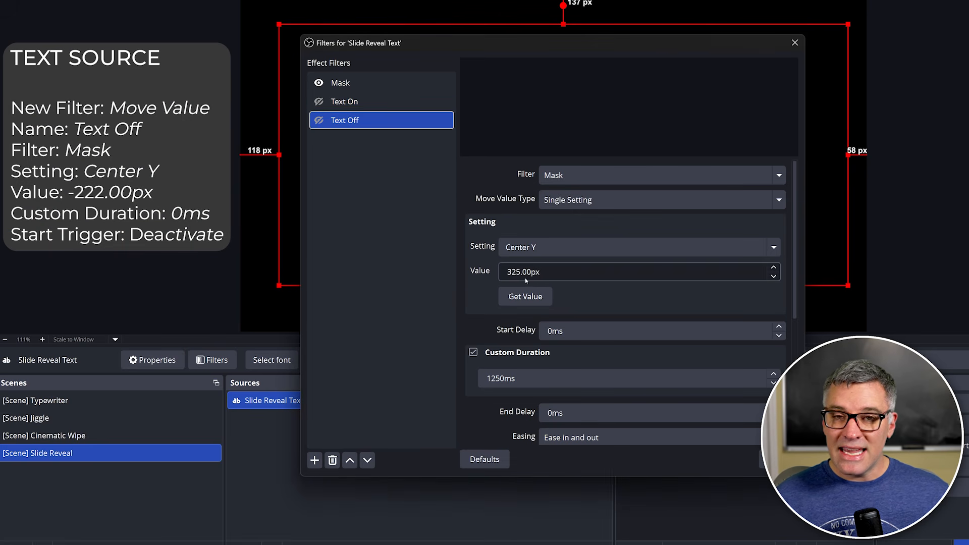
- Fetch the mask's current Center Y value of -222 px into the Text Off filter
{"action": "left_click", "coordinate": [525, 297]}
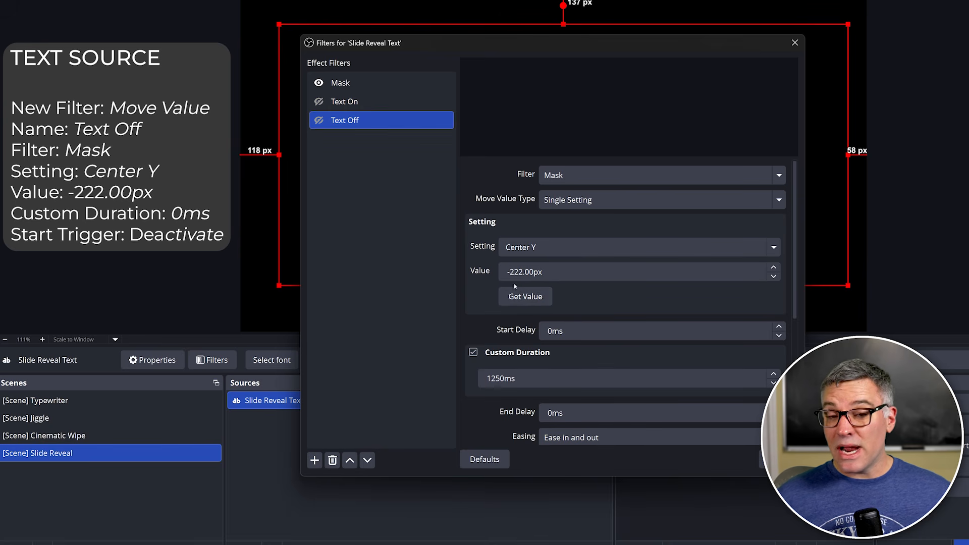
{"action": "left_click", "coordinate": [541, 272]}
{"action": "left_click", "coordinate": [488, 294]}
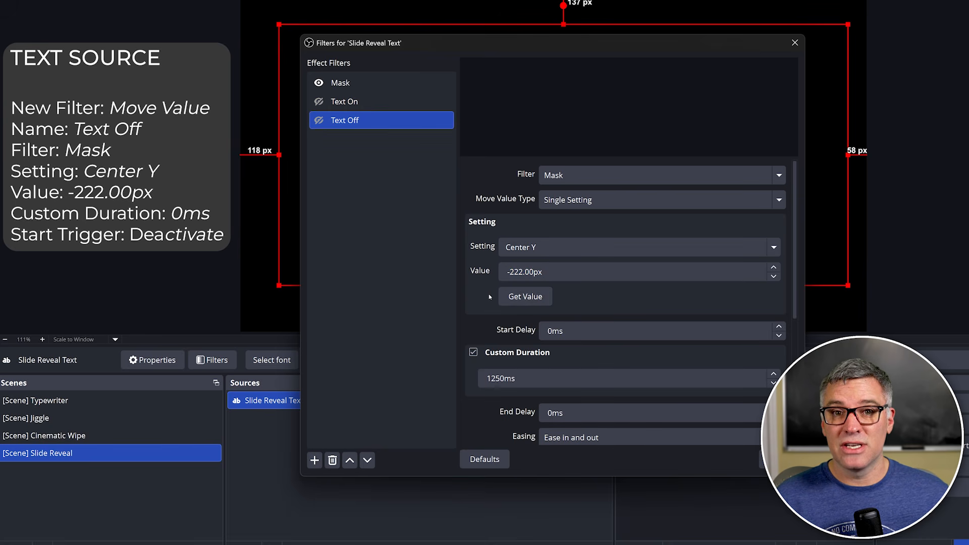
- Set the Text Off filter's custom duration to 0 ms and its start trigger to Deactivate
{"action": "scroll", "coordinate": [488, 294], "scroll_direction": "down", "scroll_amount": 1}
{"action": "left_click_drag", "start_coordinate": [526, 343], "coordinate": [431, 343]}
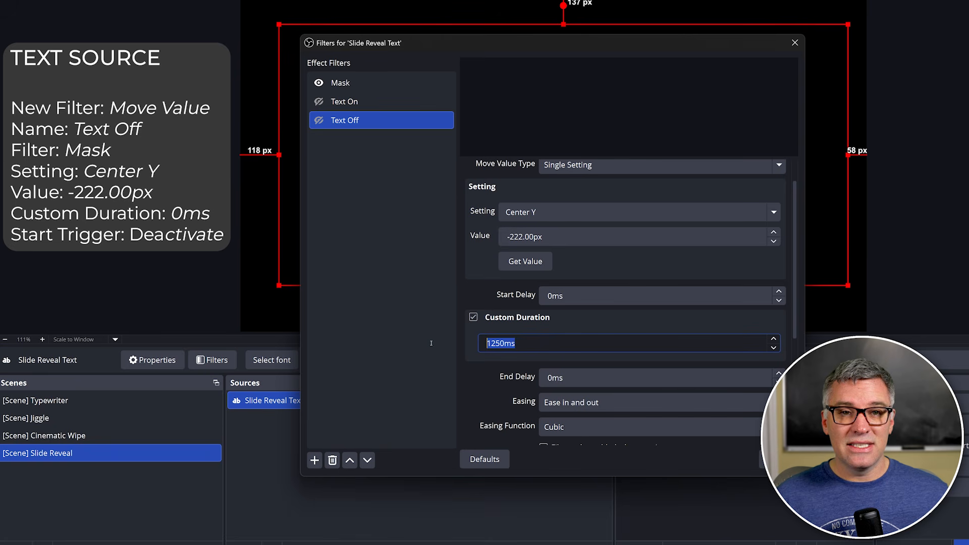
{"action": "left_click", "coordinate": [480, 380]}
{"action": "scroll", "coordinate": [479, 378], "scroll_direction": "down", "scroll_amount": 3}
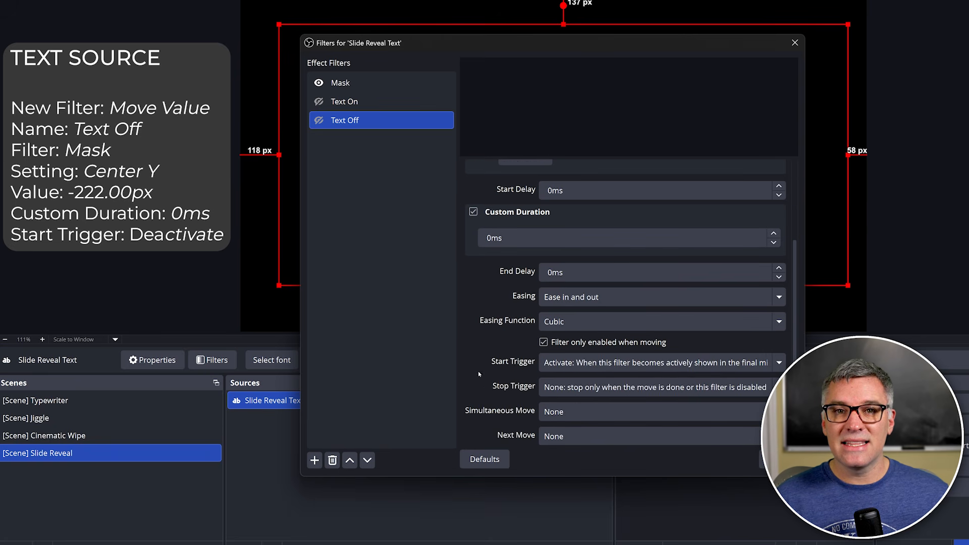
{"action": "left_click", "coordinate": [619, 364]}
{"action": "left_click", "coordinate": [605, 381]}
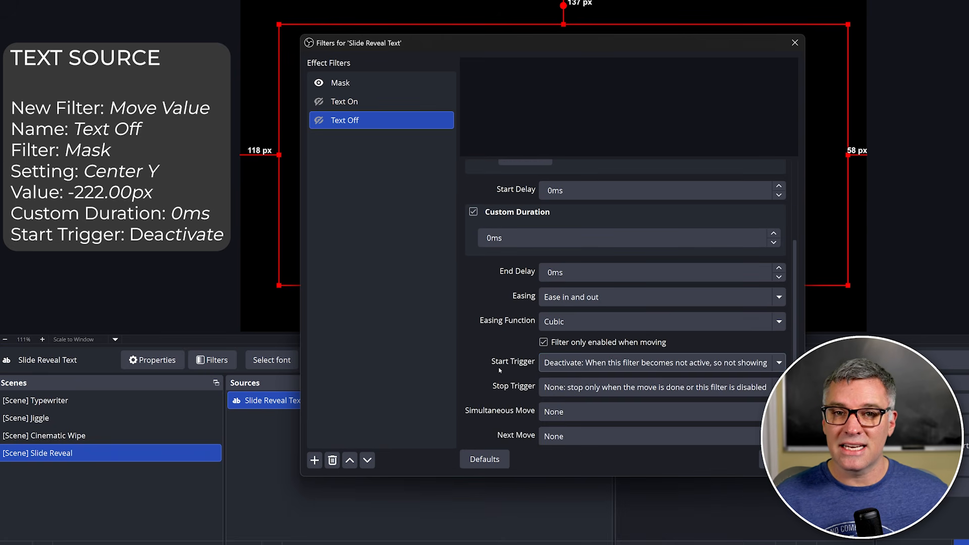
{"action": "left_click", "coordinate": [794, 42]}
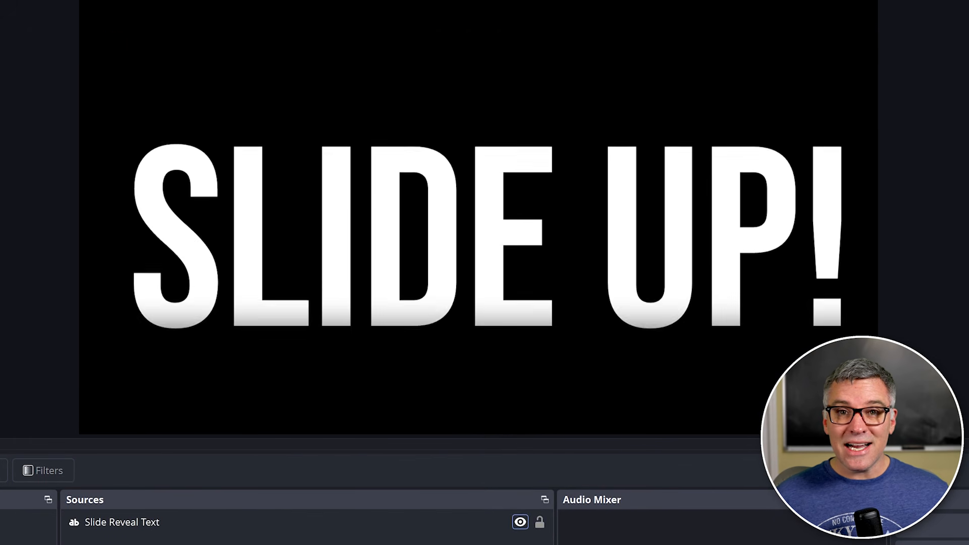
- Toggle the Slide Reveal Text source's visibility to preview the slide reveal animation
{"action": "left_click", "coordinate": [519, 521]}
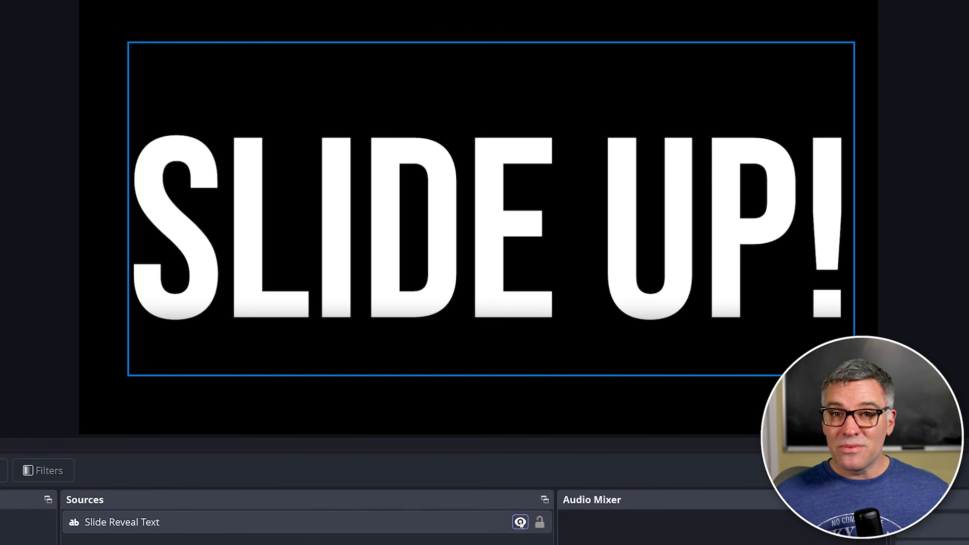
{"action": "left_click", "coordinate": [520, 521]}
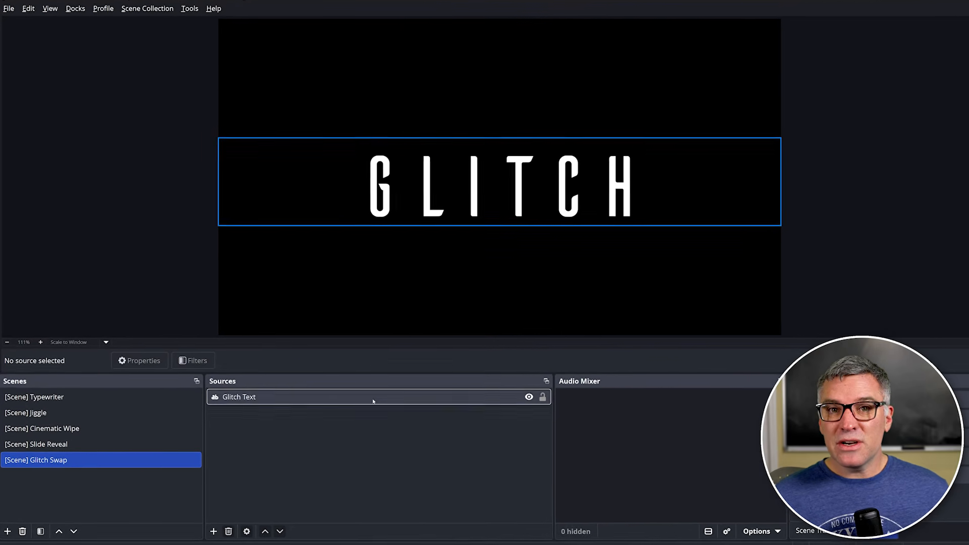
- Review the Glitch Text source's font, text, alignment and custom text extents
{"action": "left_click", "coordinate": [362, 394]}
{"action": "double_click", "coordinate": [386, 405]}
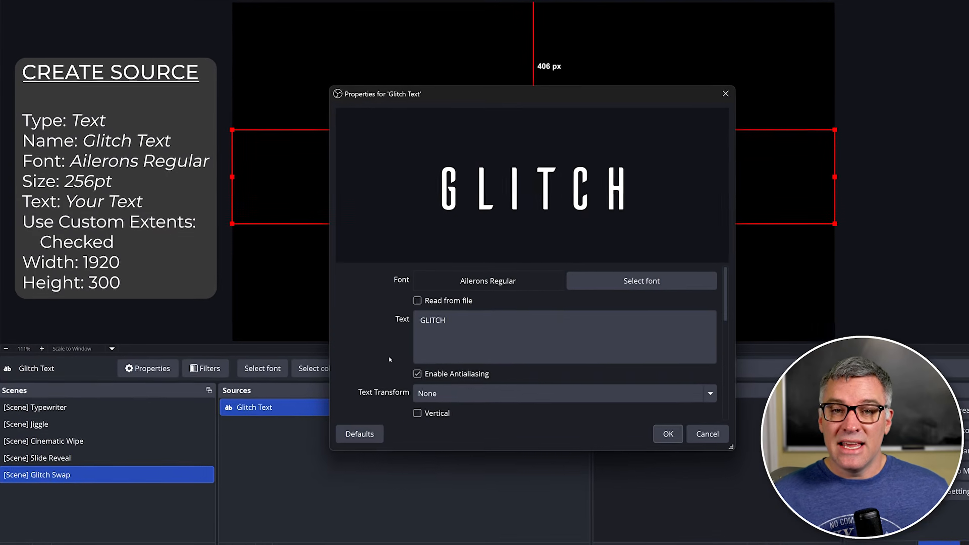
{"action": "scroll", "coordinate": [375, 318], "scroll_direction": "down", "scroll_amount": 3}
{"action": "scroll", "coordinate": [399, 323], "scroll_direction": "down", "scroll_amount": 6}
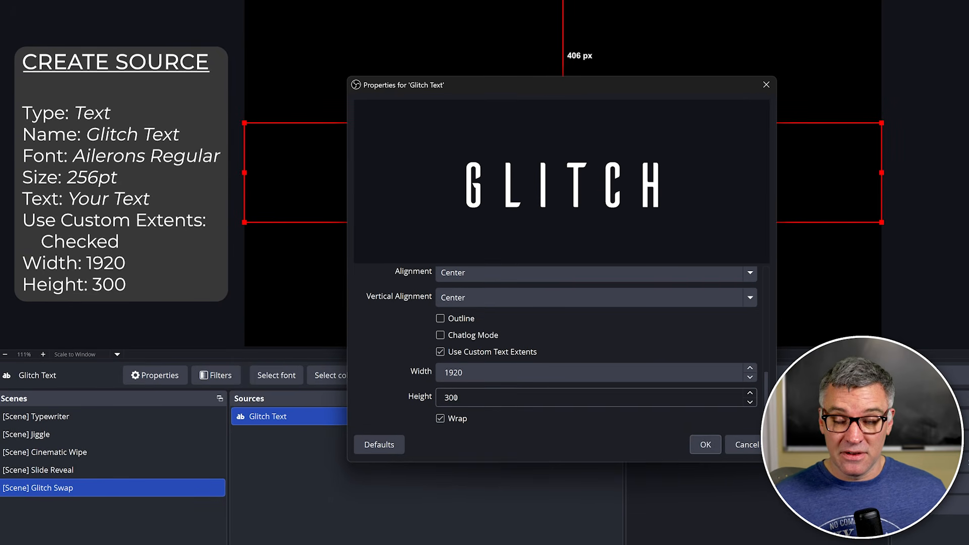
{"action": "left_click", "coordinate": [705, 444]}
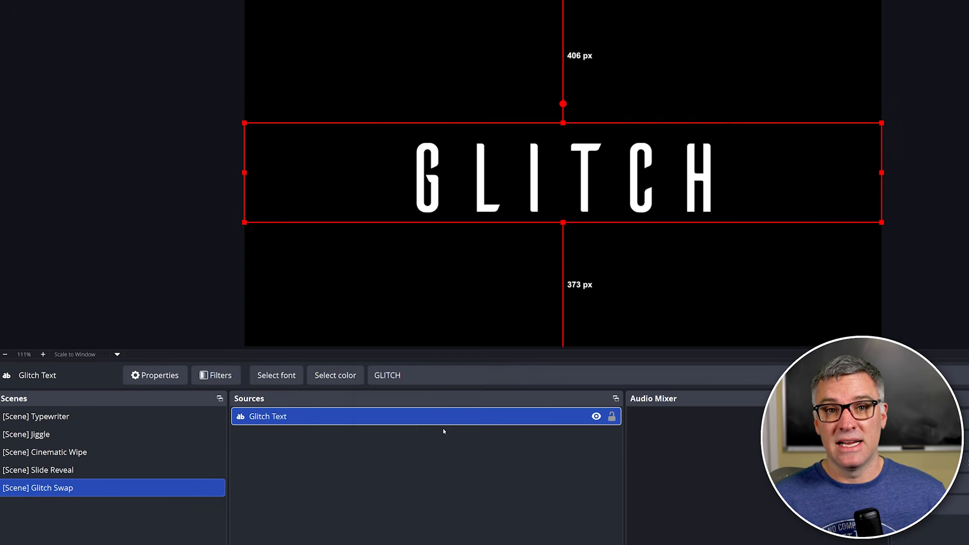
- Add a Move Value filter named Text 1 to the Glitch Text source
{"action": "right_click", "coordinate": [390, 413]}
{"action": "left_click", "coordinate": [424, 389]}
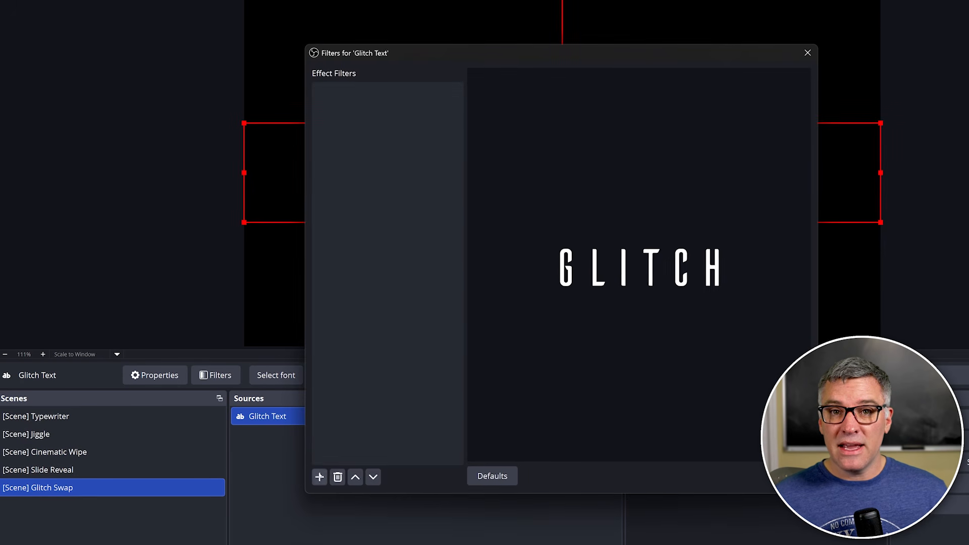
{"action": "left_click", "coordinate": [318, 476]}
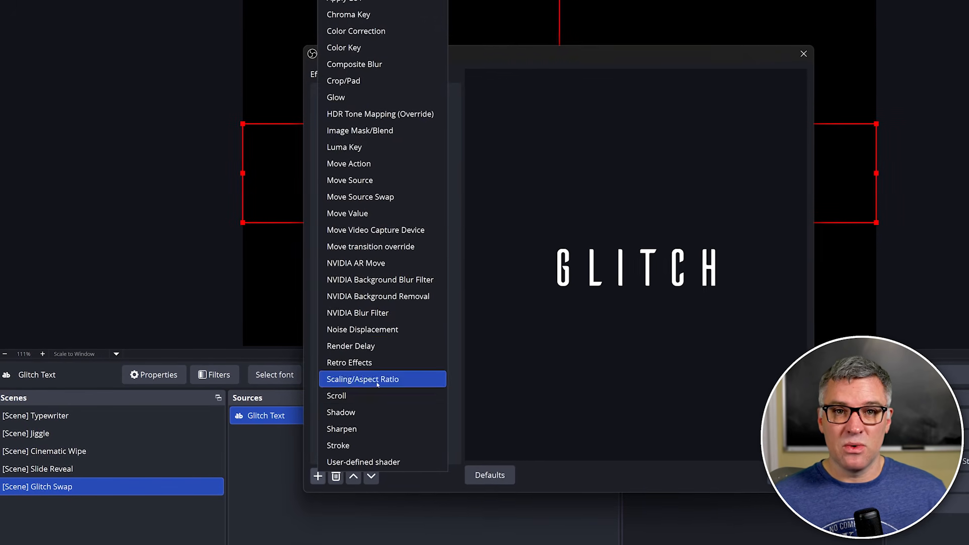
{"action": "left_click", "coordinate": [384, 221]}
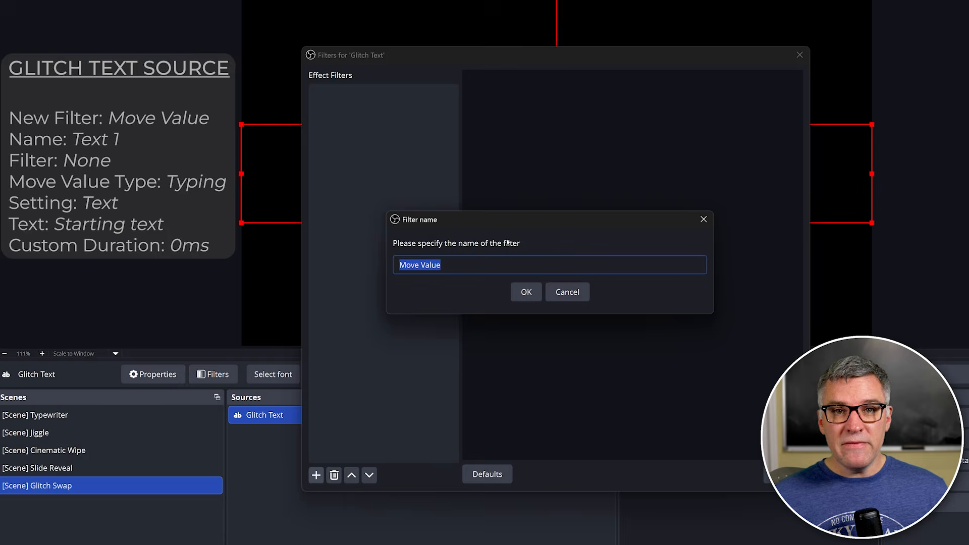
{"action": "type", "text": "Text 1"}
{"action": "key", "text": "Return"}
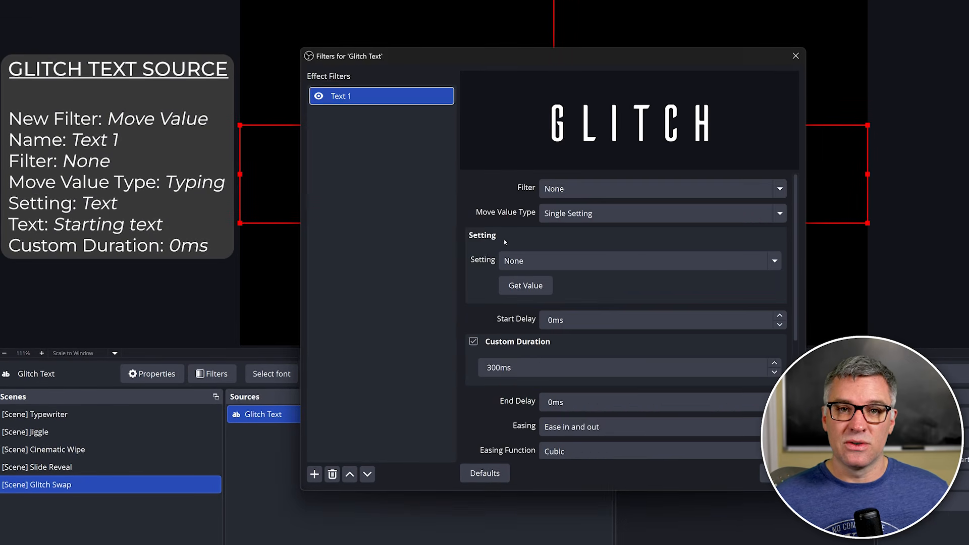
- Configure the Text 1 filter with Filter None, Move Value Type Typing and the Text setting
{"action": "left_click", "coordinate": [683, 186]}
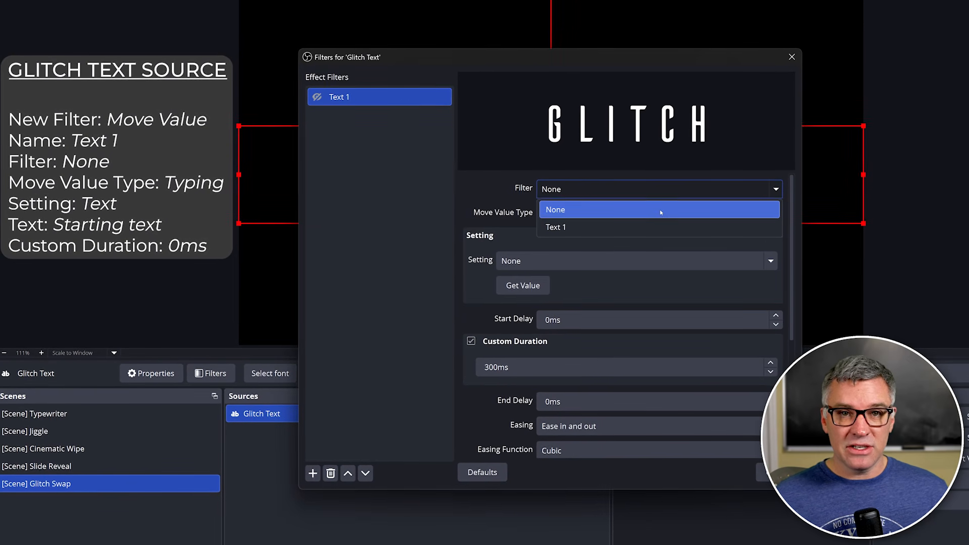
{"action": "left_click", "coordinate": [659, 208]}
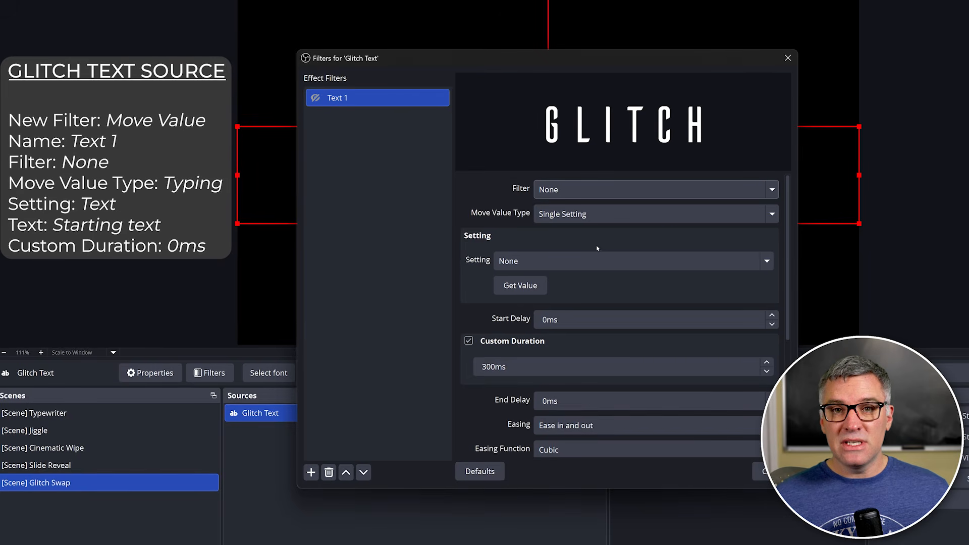
{"action": "left_click", "coordinate": [610, 211]}
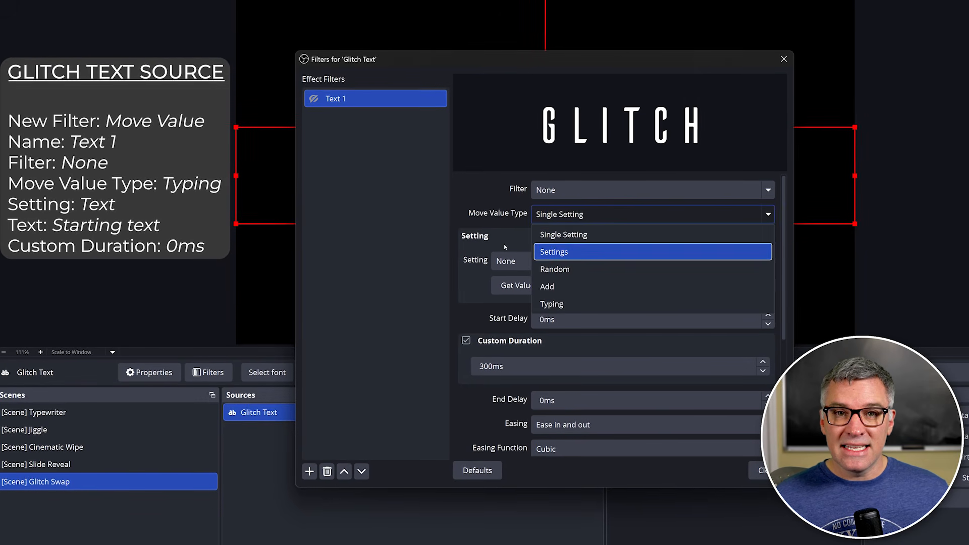
{"action": "left_click", "coordinate": [530, 303]}
{"action": "left_click", "coordinate": [551, 263]}
{"action": "left_click", "coordinate": [552, 295]}
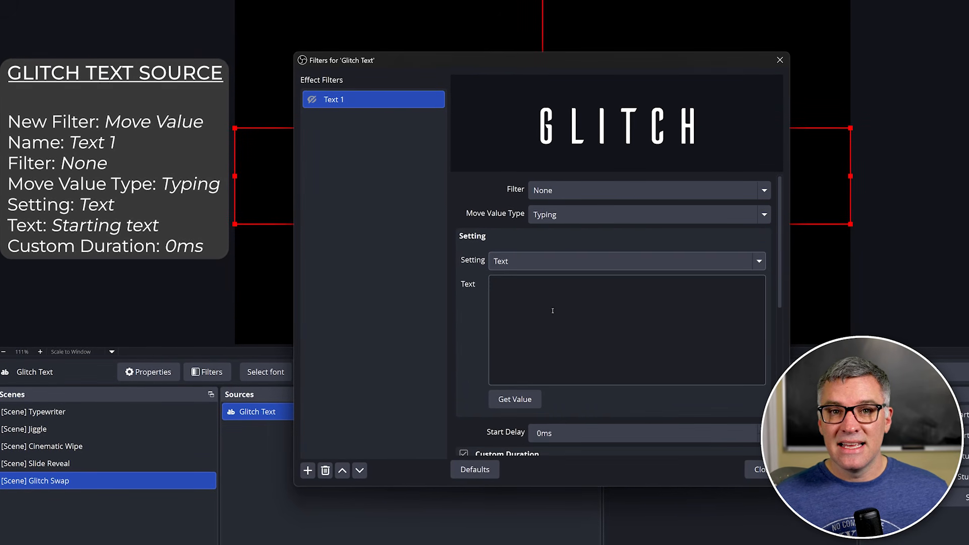
- Enter GLITCH as the Text 1 filter's text and set its custom duration to 0 ms
{"action": "left_click", "coordinate": [557, 317]}
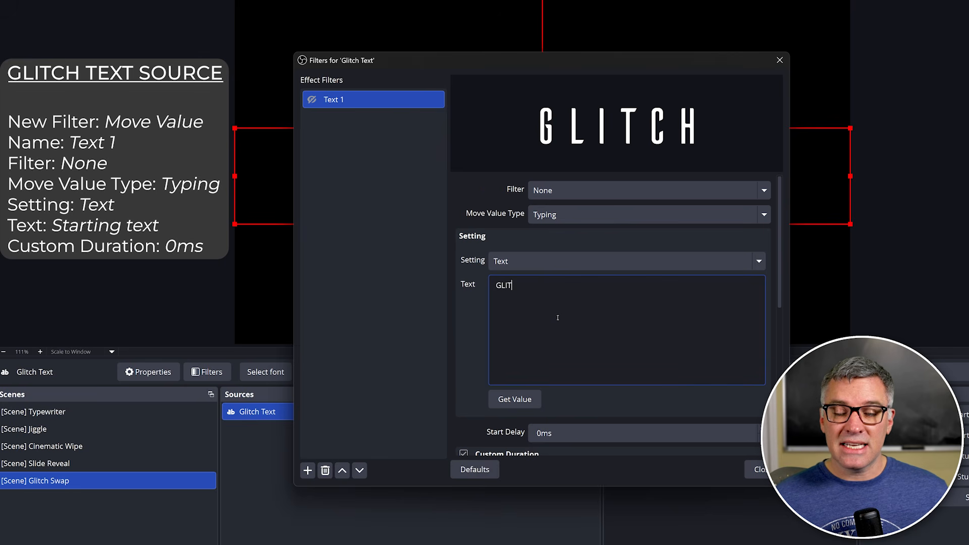
{"action": "scroll", "coordinate": [465, 328], "scroll_direction": "down", "scroll_amount": 2}
{"action": "left_click", "coordinate": [528, 374]}
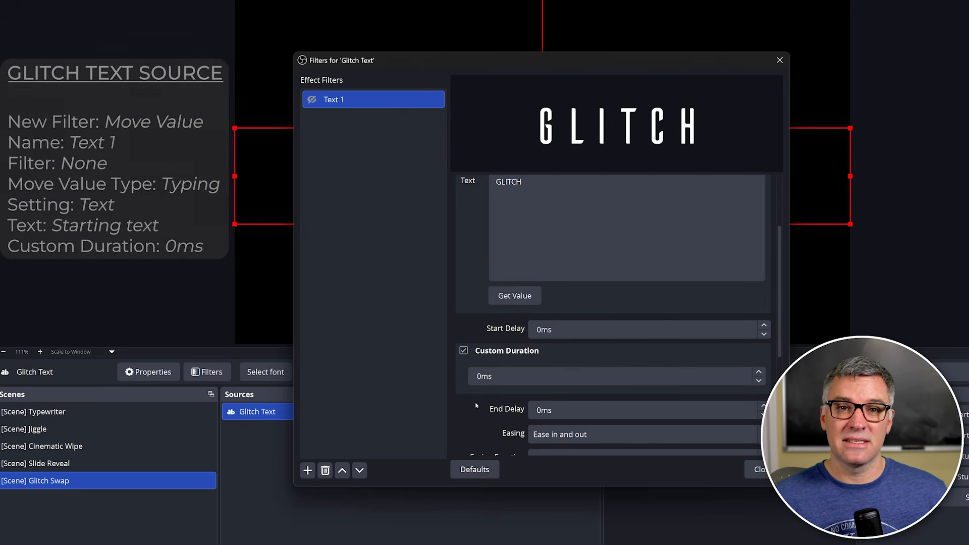
- Duplicate the Text 1 filter as Text 2 and set the copy's text to OUT!!!
{"action": "right_click", "coordinate": [379, 100]}
{"action": "left_click", "coordinate": [419, 129]}
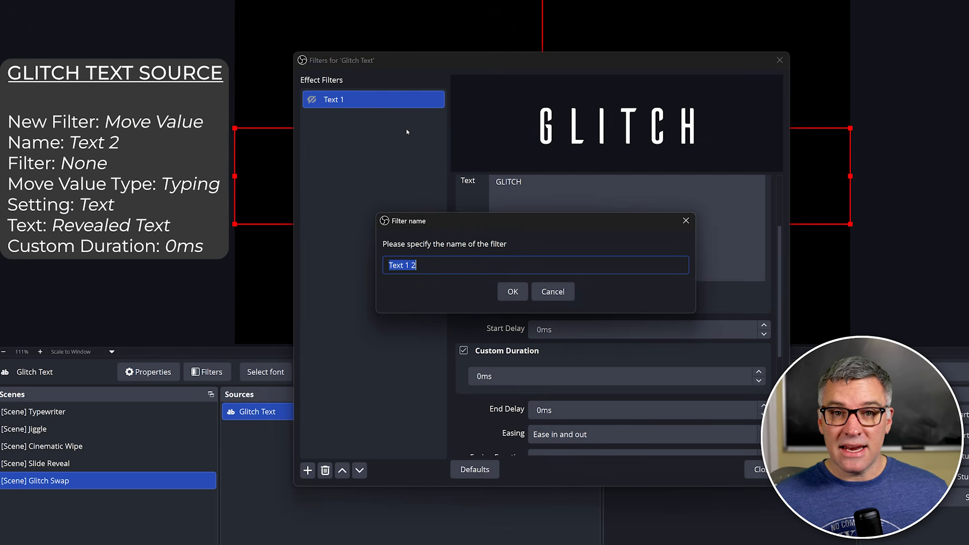
{"action": "type", "text": "Text 2"}
{"action": "key", "text": "Return"}
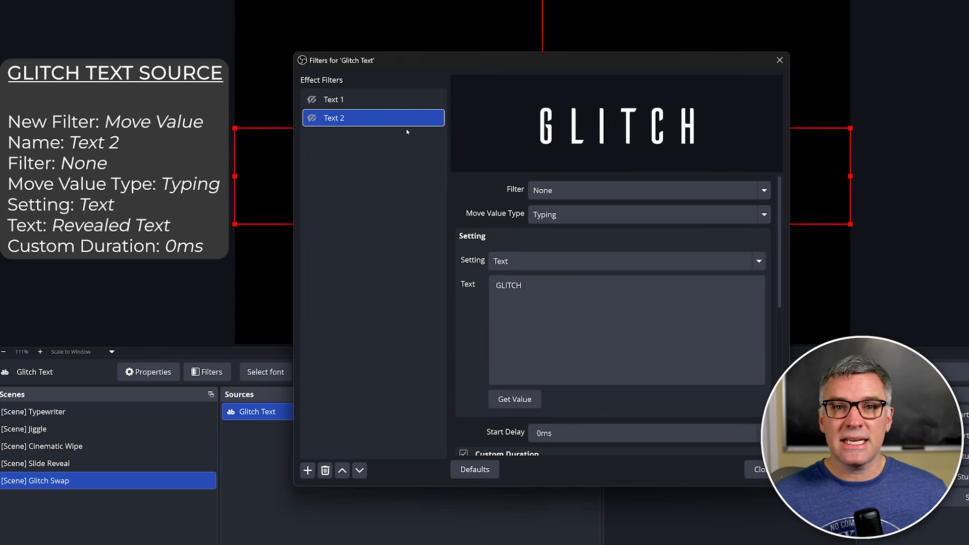
{"action": "left_click", "coordinate": [601, 283]}
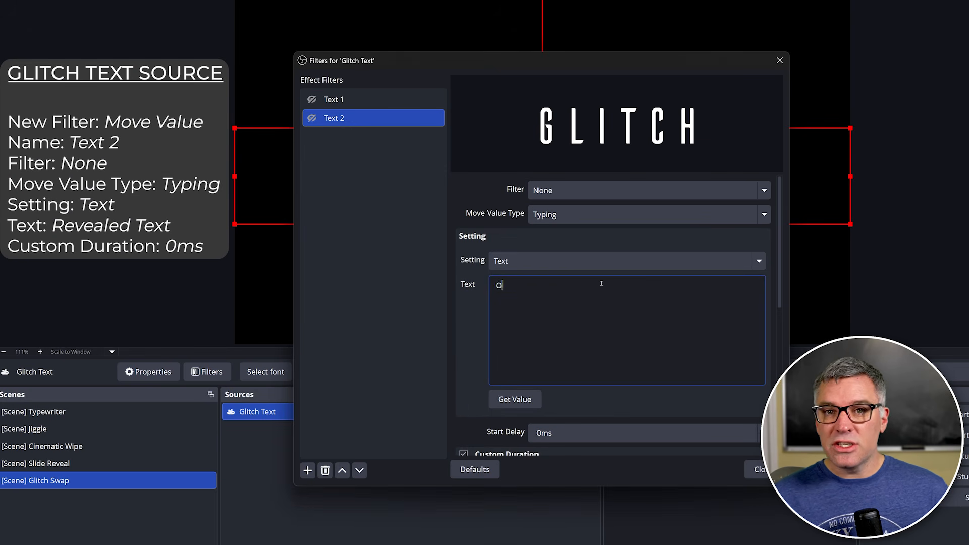
{"action": "left_click", "coordinate": [464, 319]}
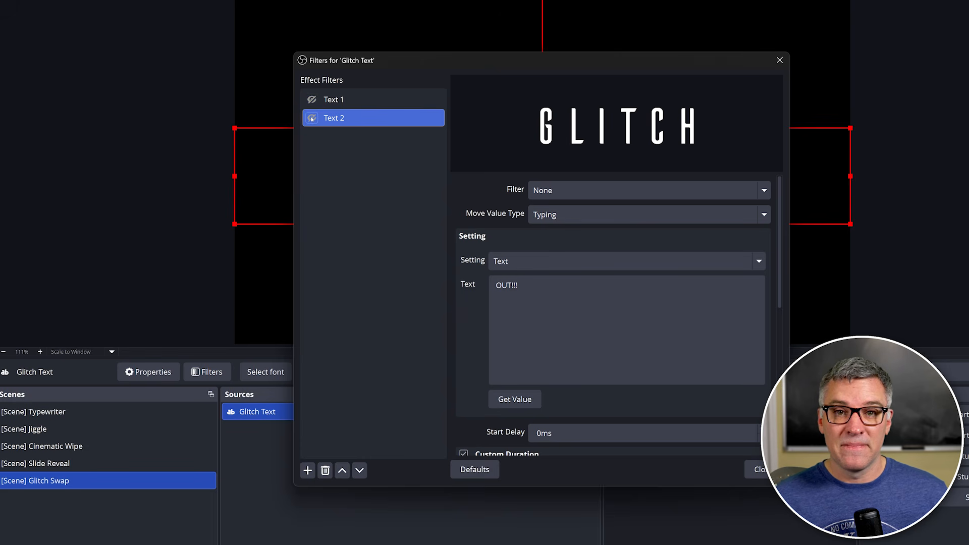
- Trigger the Text 2 filter to test the swap between the two texts
{"action": "left_click", "coordinate": [312, 119]}
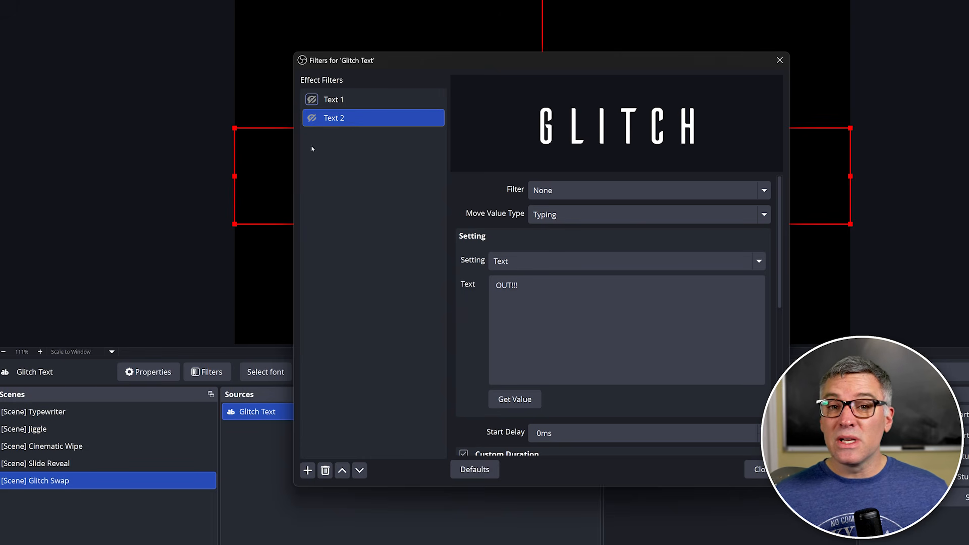
{"action": "left_click", "coordinate": [312, 118]}
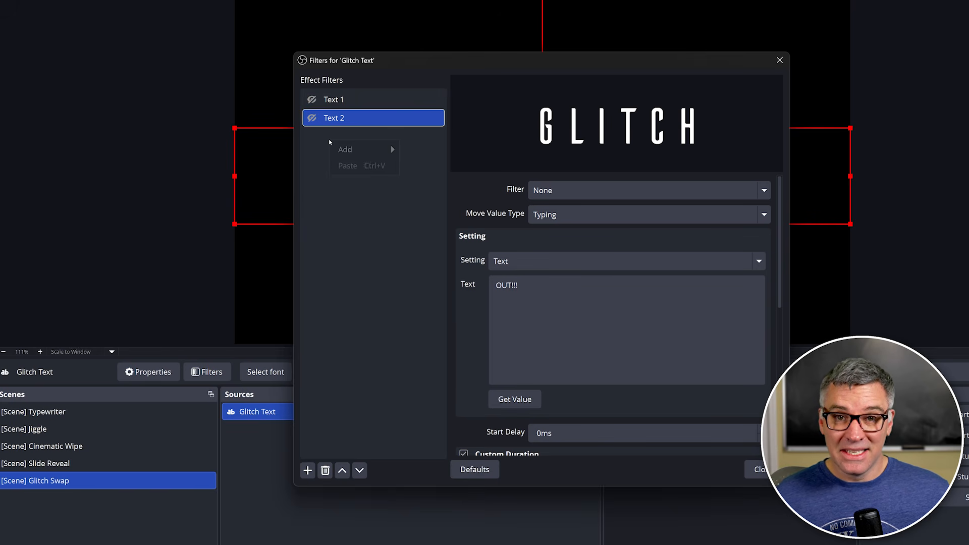
- Add a Retro Effects filter named Glitch to the source and set its effect to Digital Glitch
{"action": "mouse_move", "coordinate": [353, 150]}
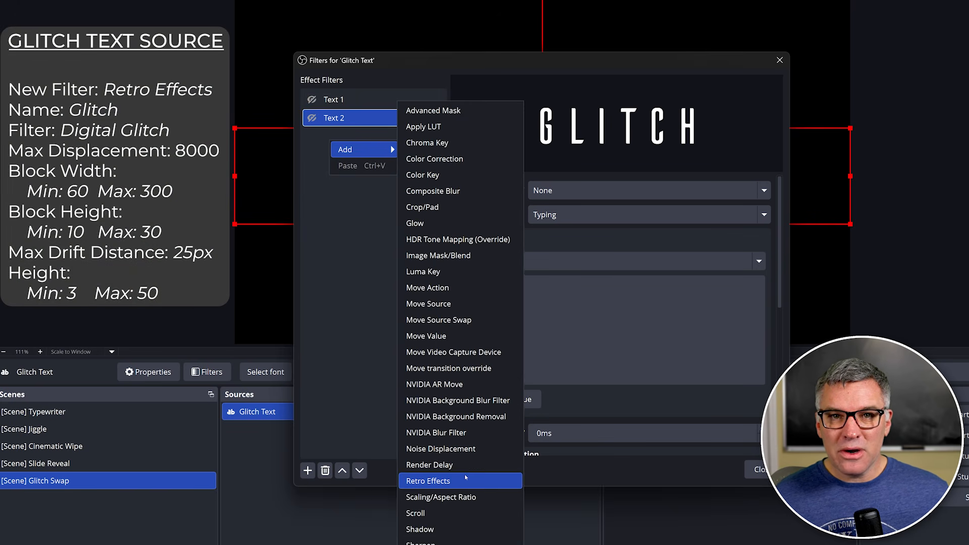
{"action": "left_click", "coordinate": [465, 480]}
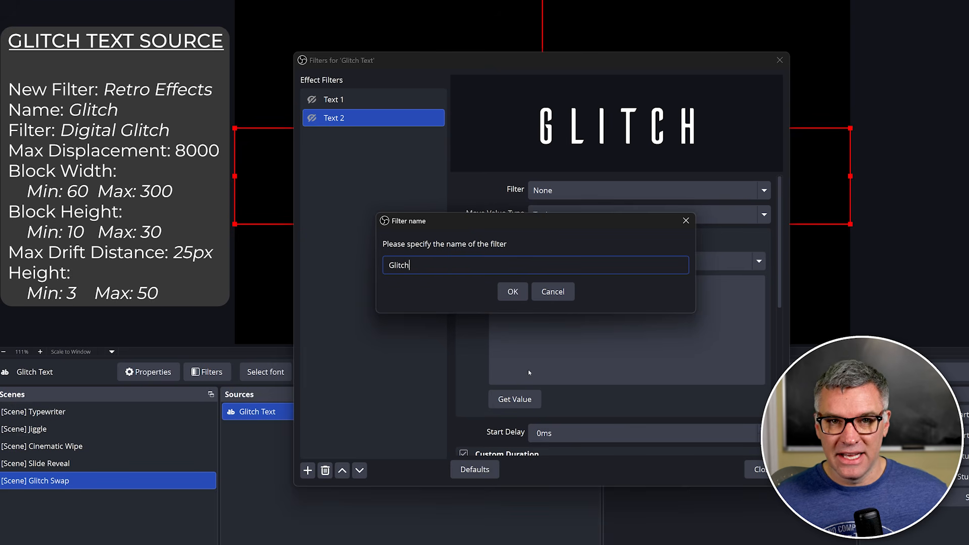
{"action": "type", "text": "Glitch"}
{"action": "key", "text": "Return"}
{"action": "left_click", "coordinate": [571, 192]}
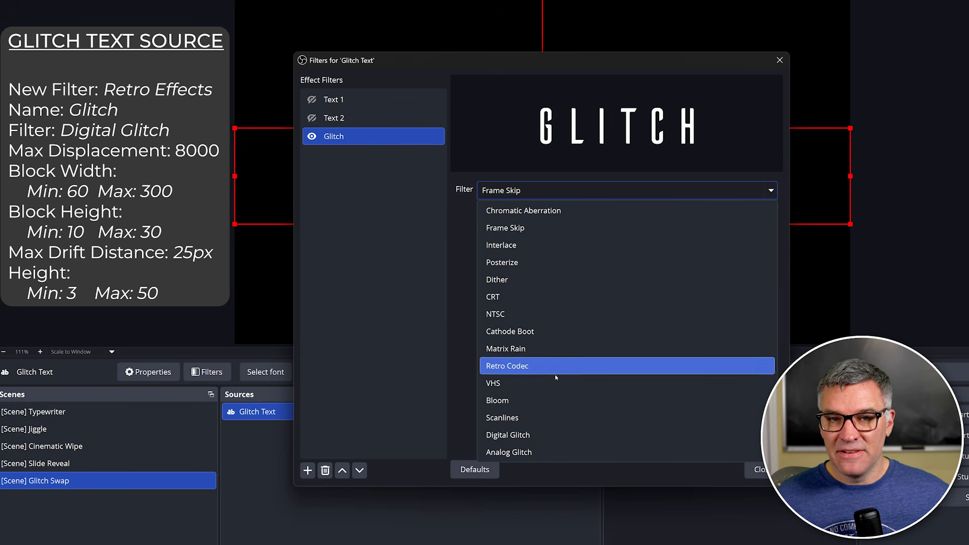
{"action": "left_click", "coordinate": [530, 435]}
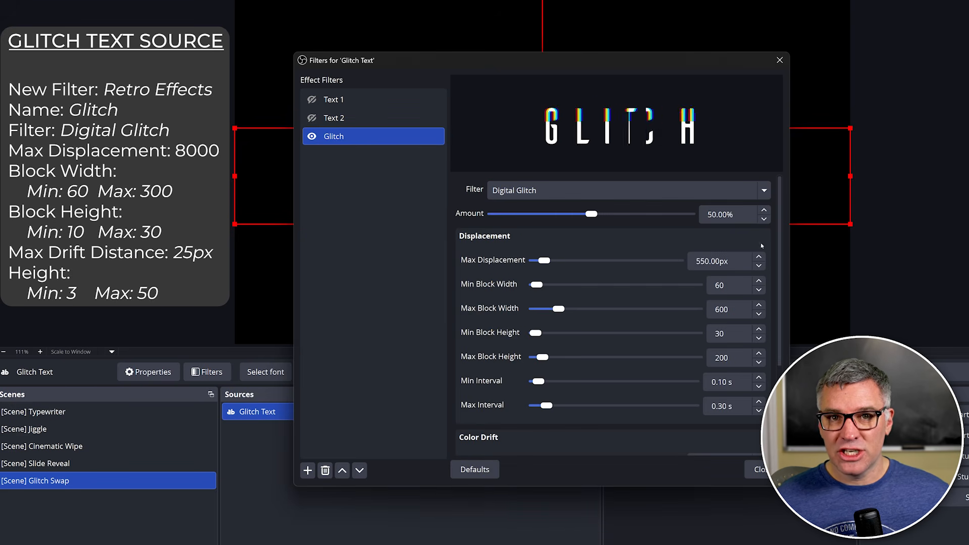
- Set the Glitch filter's amount to 20% and its max displacement to 8000 px
{"action": "double_click", "coordinate": [752, 214]}
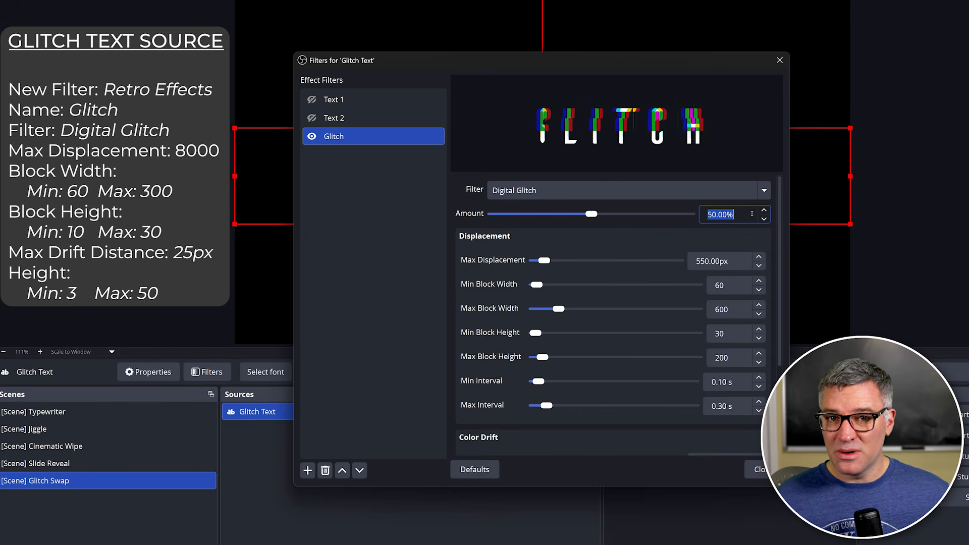
{"action": "type", "text": "20"}
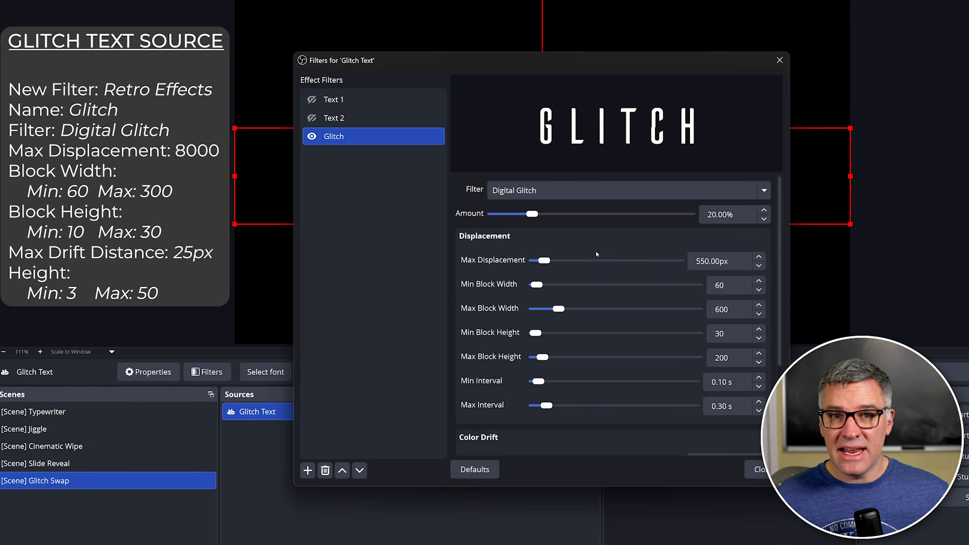
{"action": "double_click", "coordinate": [745, 261]}
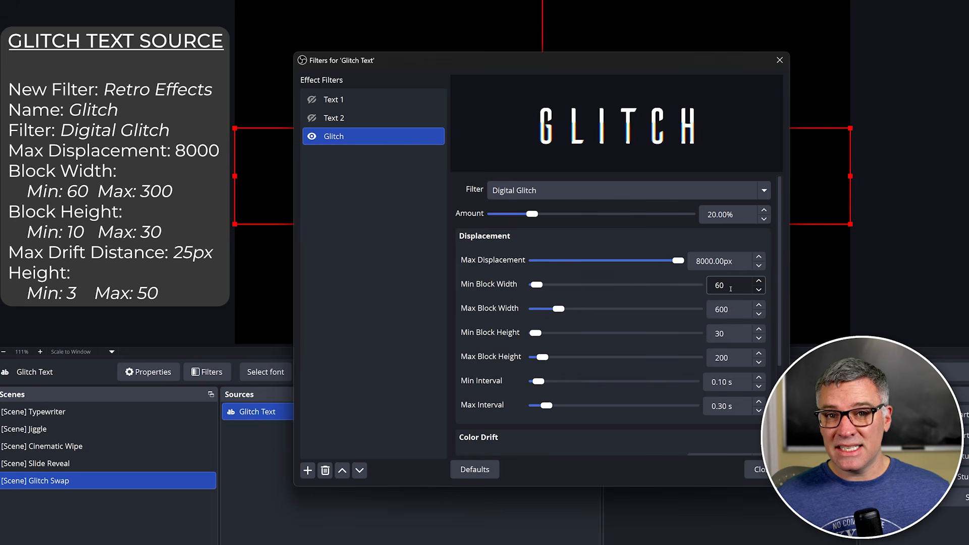
- Set the Glitch filter's max block width to 300, min block height to 10 and max block height to 30
{"action": "key", "text": "Tab"}
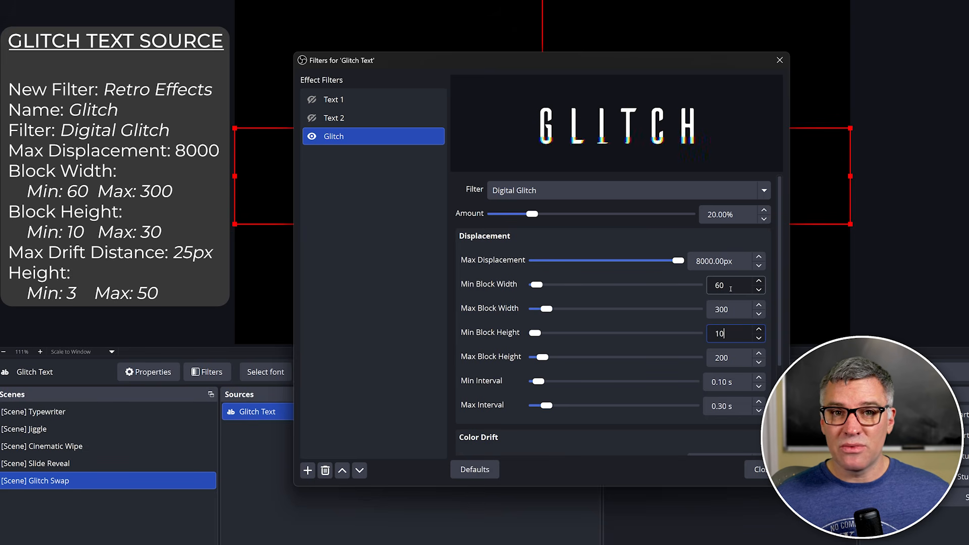
{"action": "key", "text": "Tab"}
{"action": "key", "text": "Tab"}
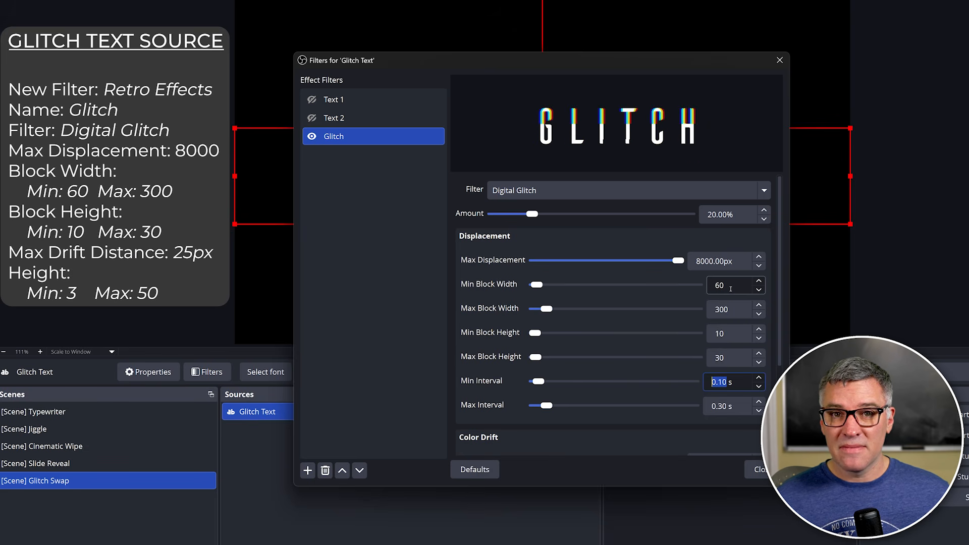
{"action": "key", "text": "Tab"}
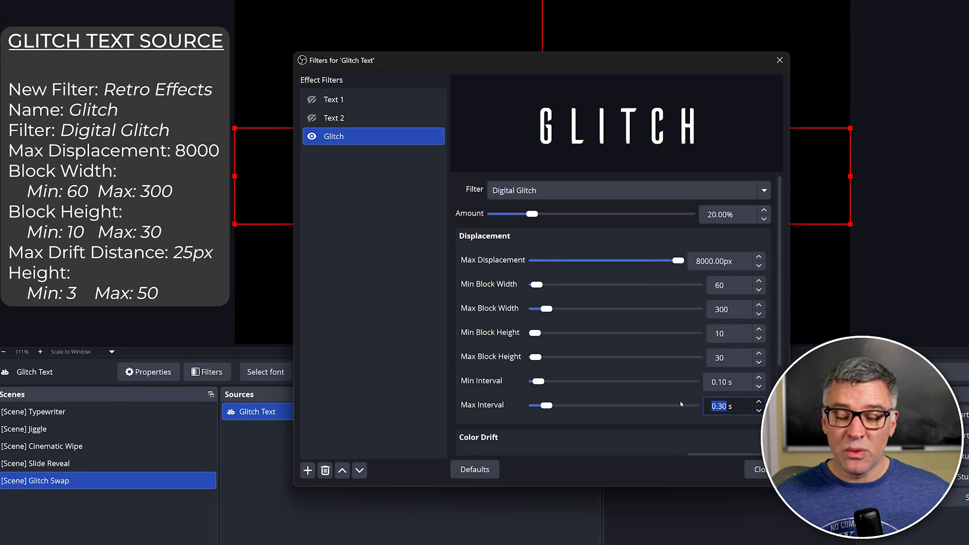
- Set the Glitch filter's color drift to a 25 px max drift distance, min height 3 and max height 50
{"action": "key", "text": "Tab"}
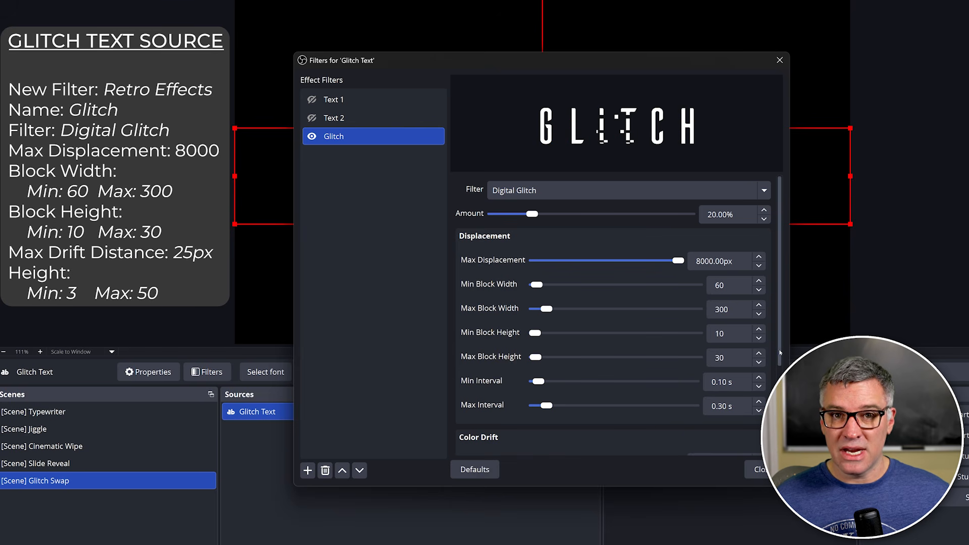
{"action": "scroll", "coordinate": [780, 353], "scroll_direction": "down", "scroll_amount": 5}
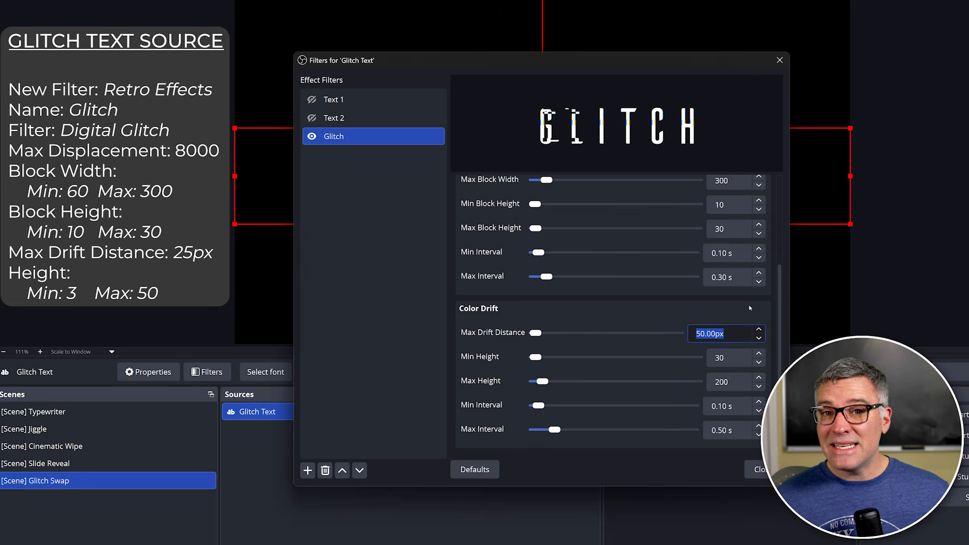
{"action": "type", "text": "25"}
{"action": "key", "text": "Tab"}
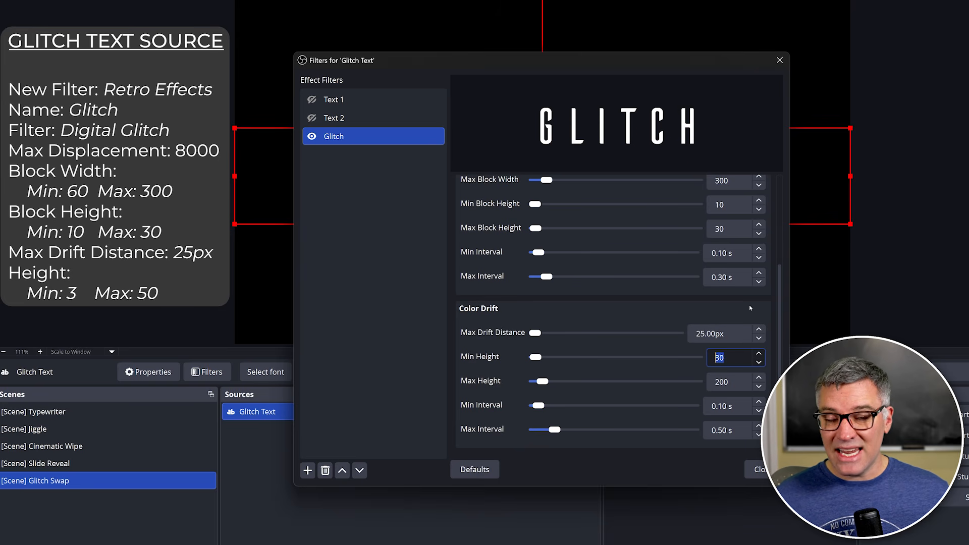
{"action": "type", "text": "3"}
{"action": "key", "text": "Tab"}
{"action": "type", "text": "50"}
{"action": "key", "text": "Tab"}
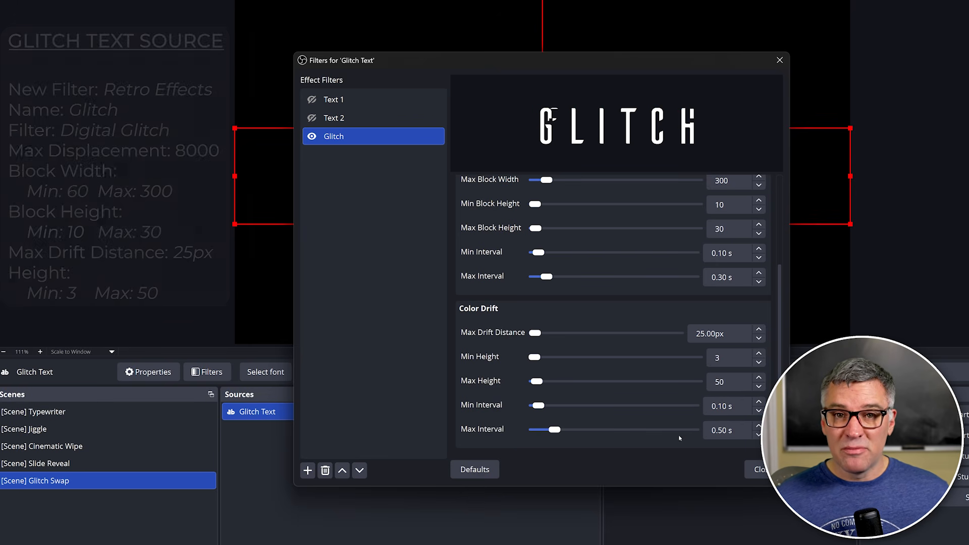
- Preview the Glitch filter's amount at up to 100%, then leave it at about 15.5%
{"action": "scroll", "coordinate": [459, 373], "scroll_direction": "up", "scroll_amount": 4}
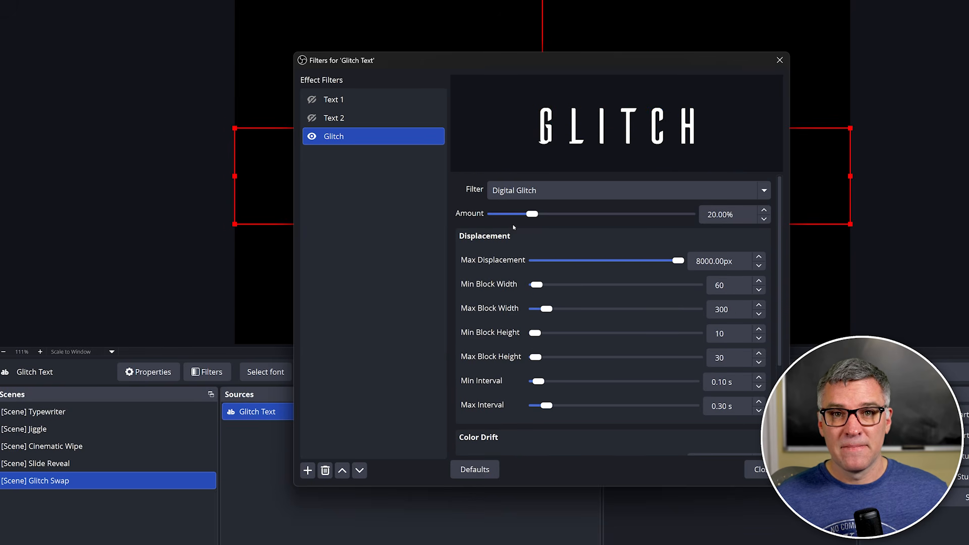
{"action": "left_click_drag", "start_coordinate": [532, 214], "coordinate": [492, 234]}
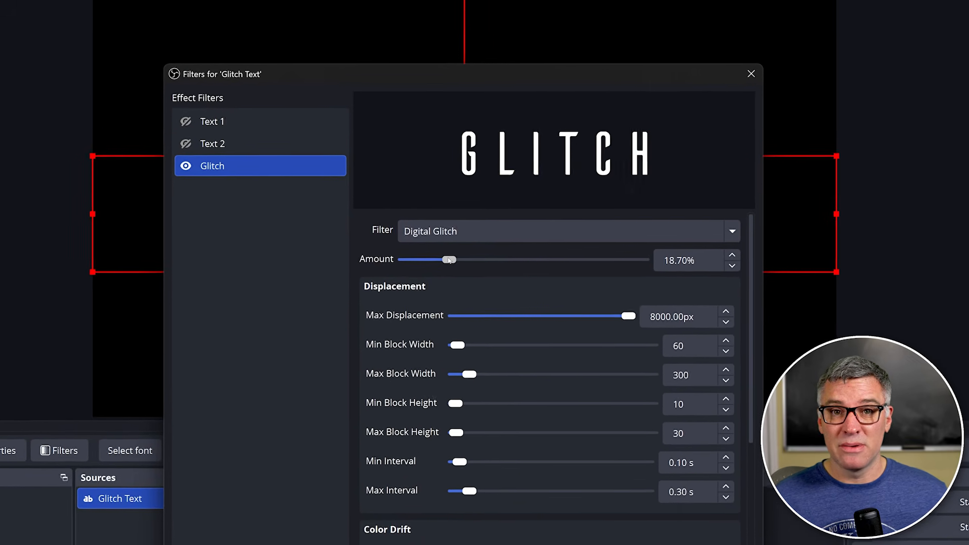
{"action": "left_click_drag", "start_coordinate": [458, 266], "coordinate": [664, 285]}
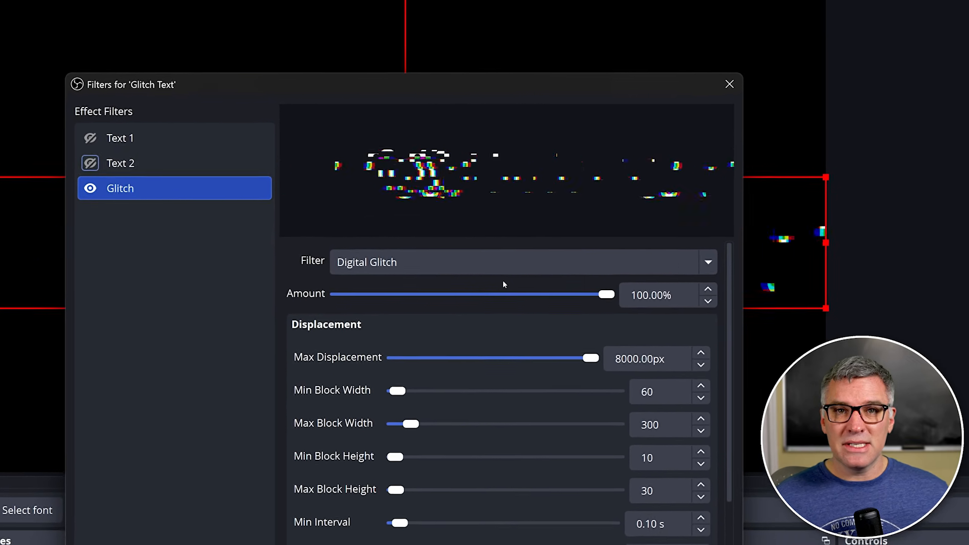
{"action": "left_click_drag", "start_coordinate": [606, 294], "coordinate": [453, 259]}
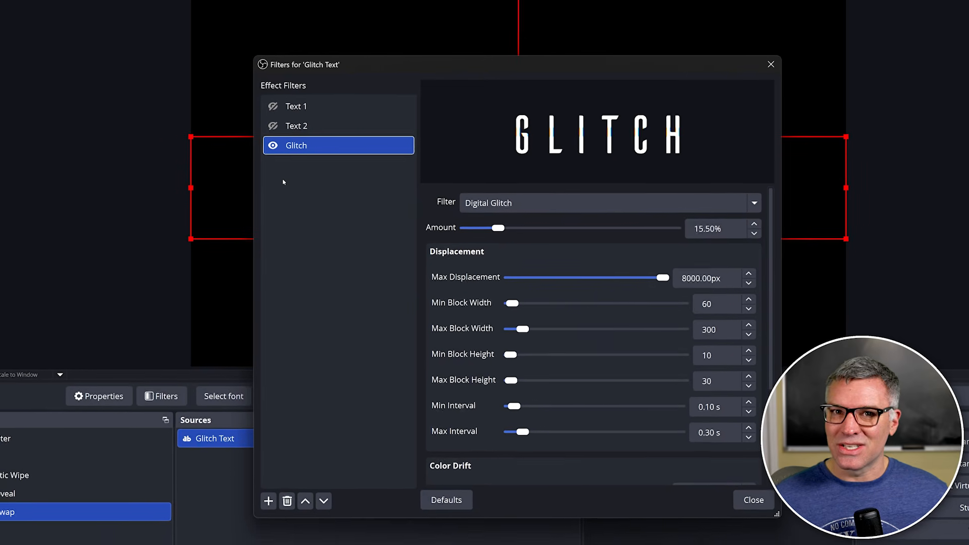
- Add a Retro Effects filter named Interlace to the source and set its effect to Interlace
{"action": "right_click", "coordinate": [270, 186]}
{"action": "mouse_move", "coordinate": [286, 195]}
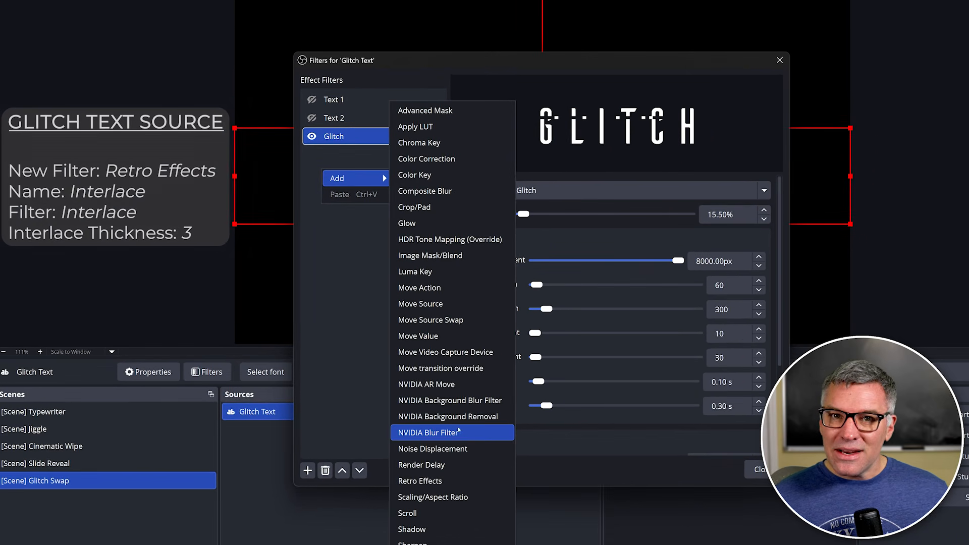
{"action": "left_click", "coordinate": [439, 481]}
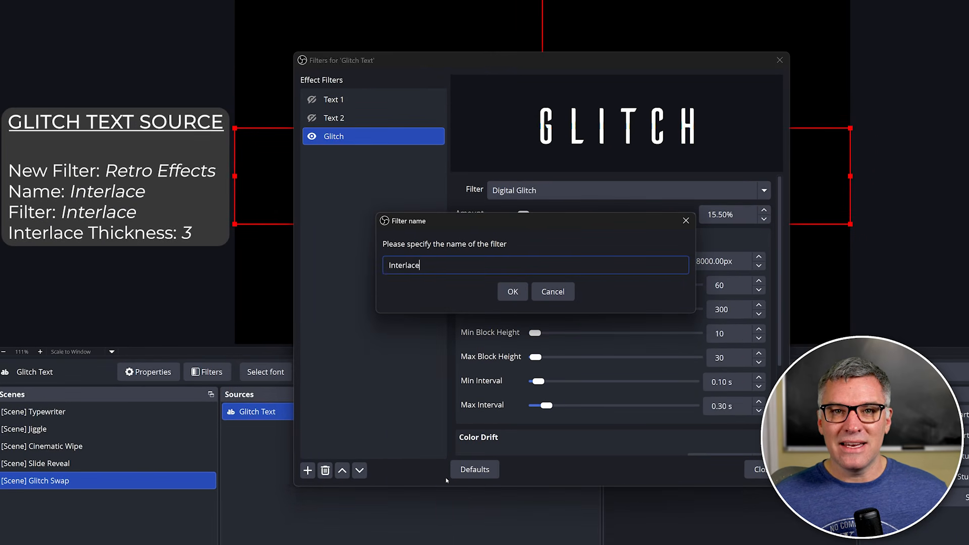
{"action": "key", "text": "Return"}
{"action": "left_click", "coordinate": [668, 193]}
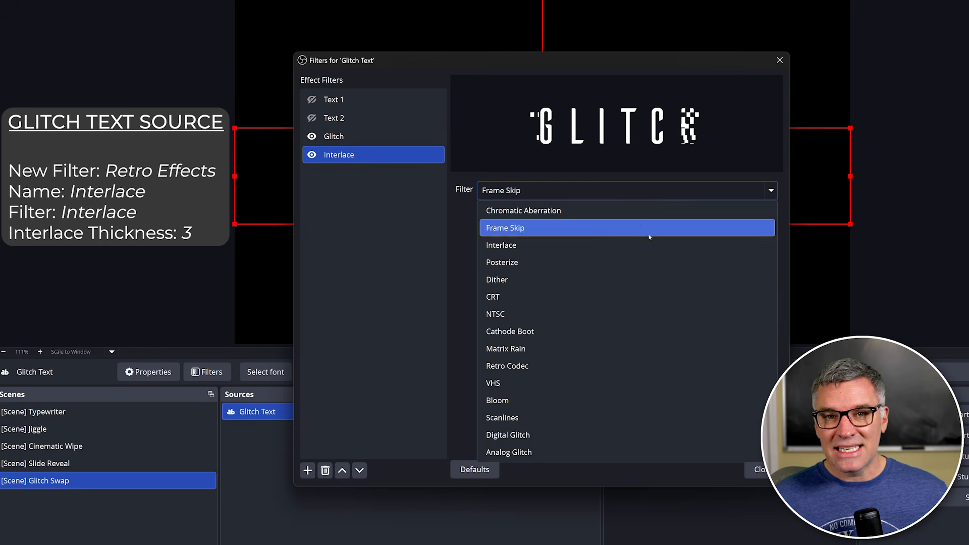
{"action": "left_click", "coordinate": [644, 245]}
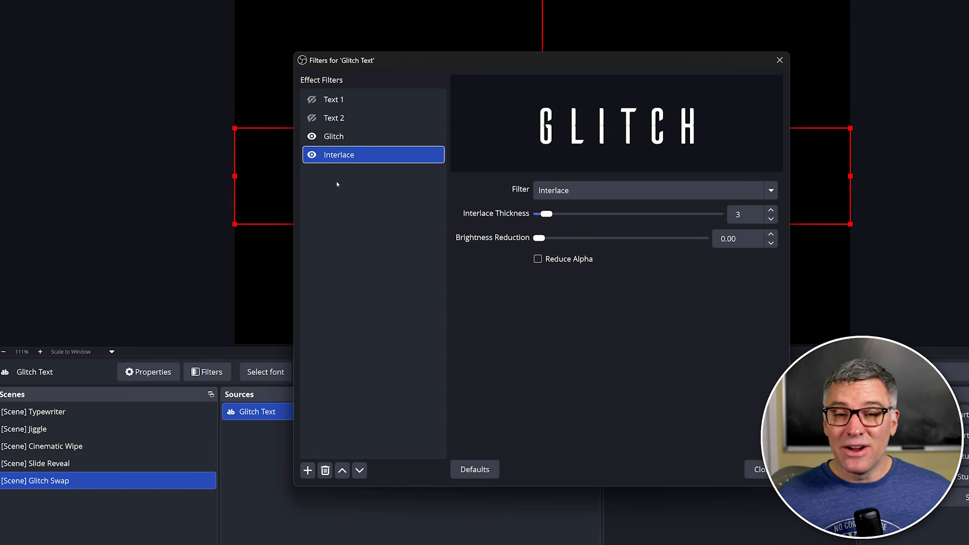
- Add a Move Value filter named Glitch In to the Glitch Text source
{"action": "mouse_move", "coordinate": [364, 191]}
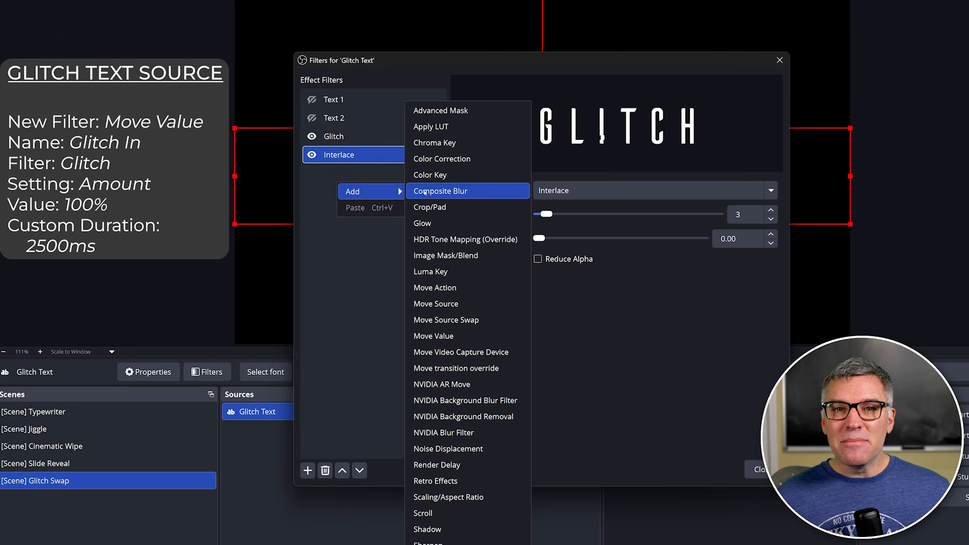
{"action": "left_click", "coordinate": [468, 334]}
{"action": "type", "text": "Glitch In"}
{"action": "key", "text": "Return"}
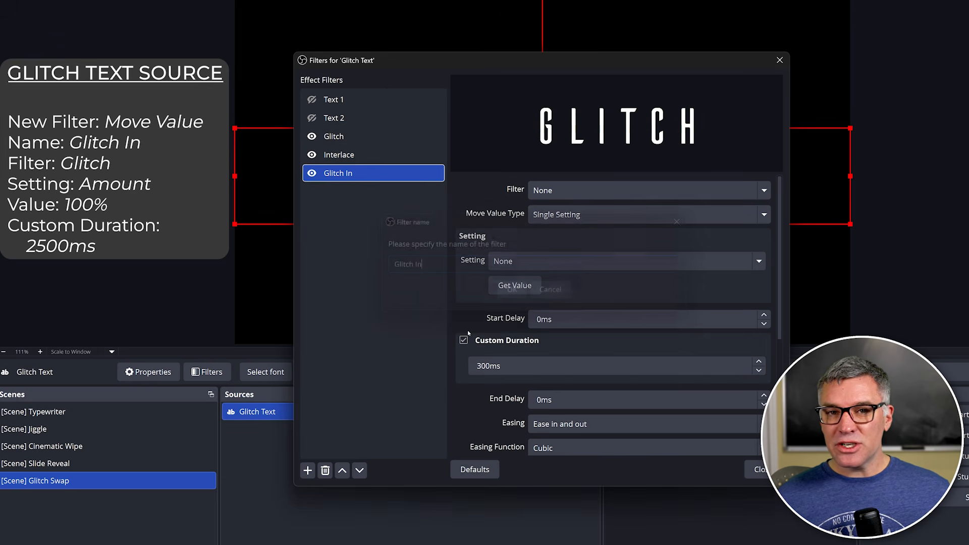
- Make Glitch In move the Glitch filter's Amount setting to 100% over a custom duration of 2500 ms
{"action": "left_click", "coordinate": [646, 190]}
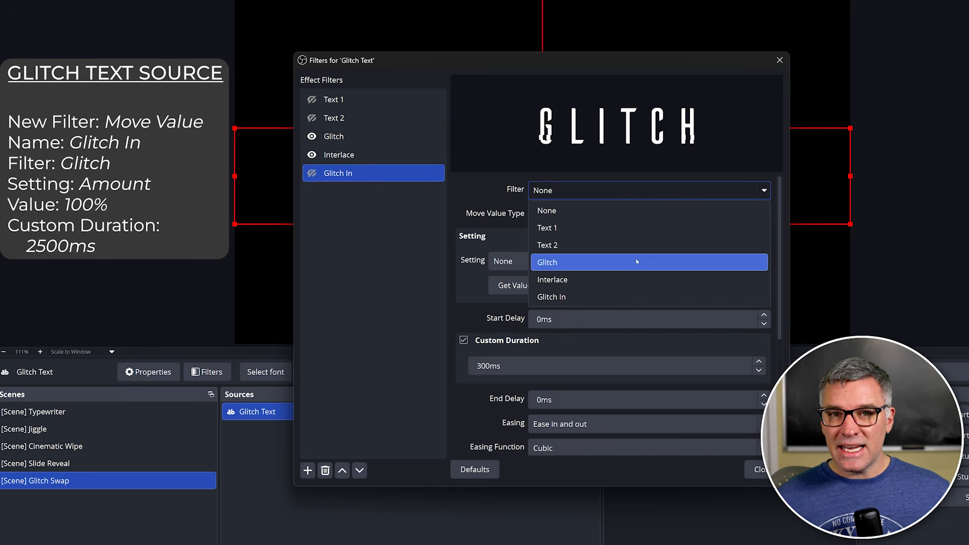
{"action": "left_click", "coordinate": [656, 259]}
{"action": "left_click", "coordinate": [617, 261]}
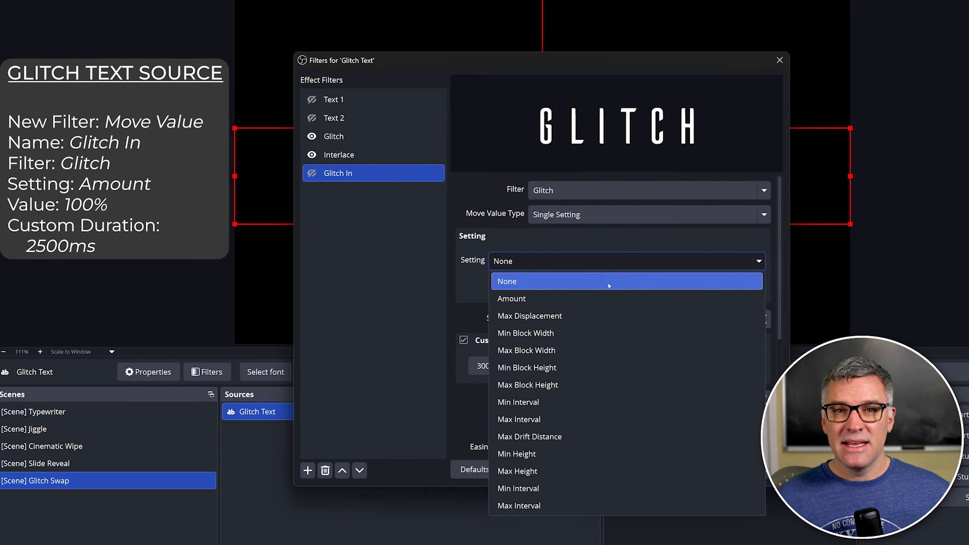
{"action": "left_click", "coordinate": [550, 298]}
{"action": "left_click", "coordinate": [538, 287]}
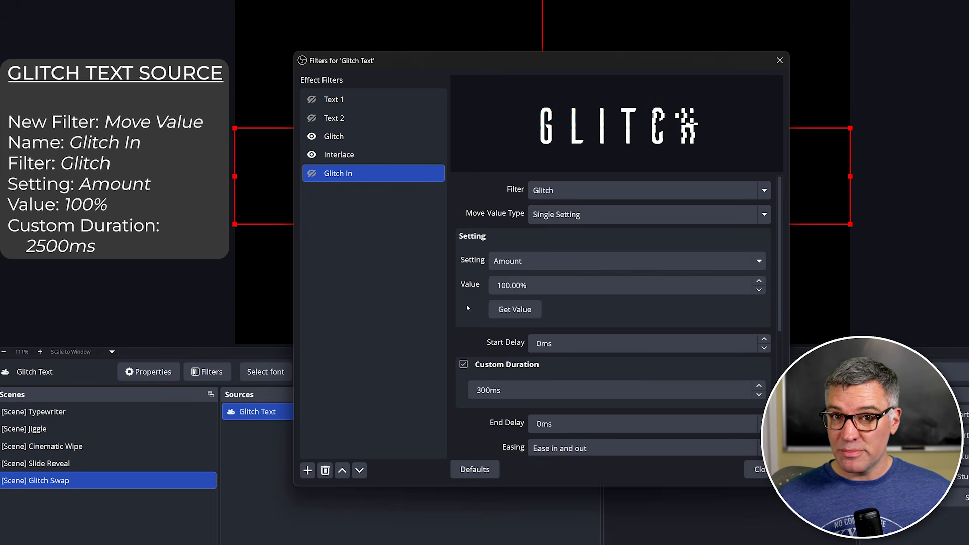
{"action": "left_click_drag", "start_coordinate": [502, 390], "coordinate": [460, 391]}
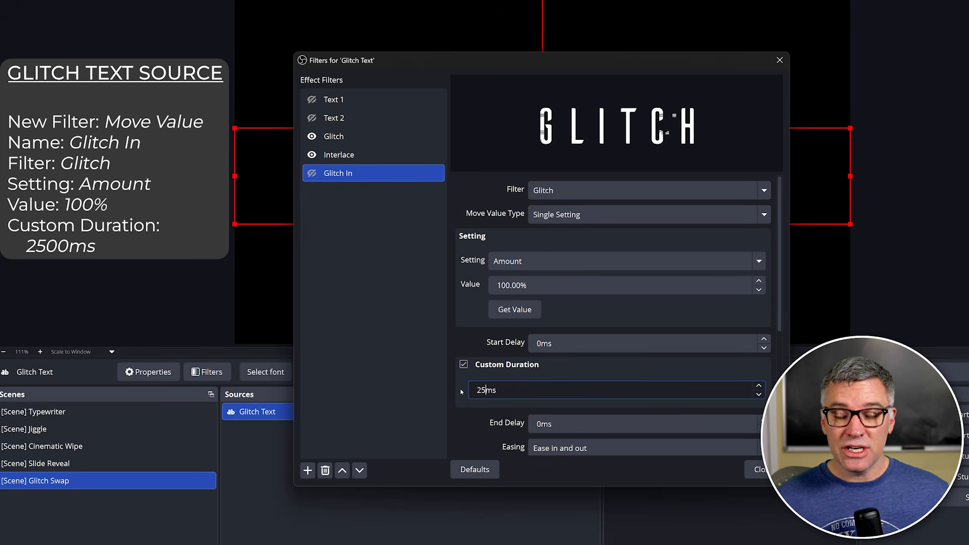
{"action": "scroll", "coordinate": [459, 392], "scroll_direction": "down", "scroll_amount": 3}
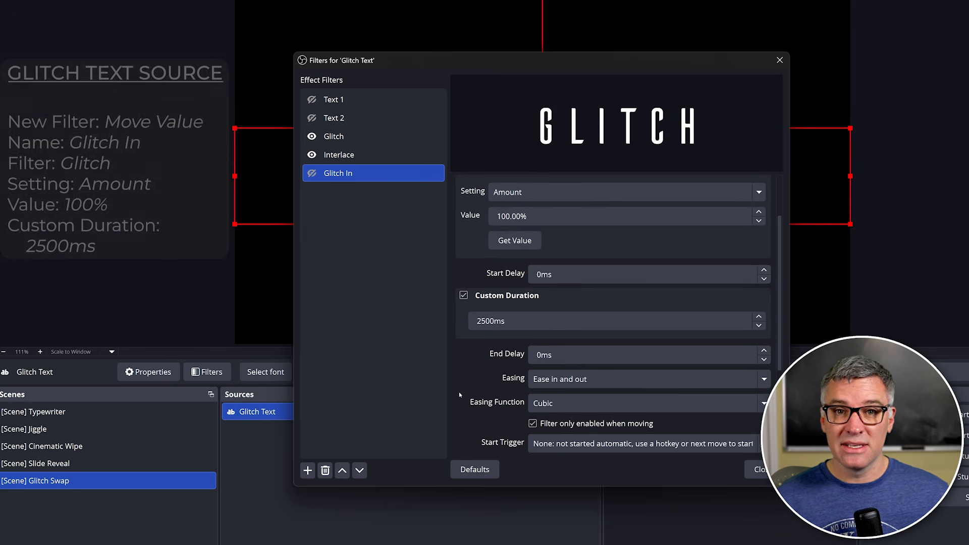
- Duplicate the Glitch In filter as Glitch Off and set its Amount value to 10%
{"action": "right_click", "coordinate": [374, 179]}
{"action": "left_click", "coordinate": [412, 201]}
{"action": "type", "text": "Glitch Off"}
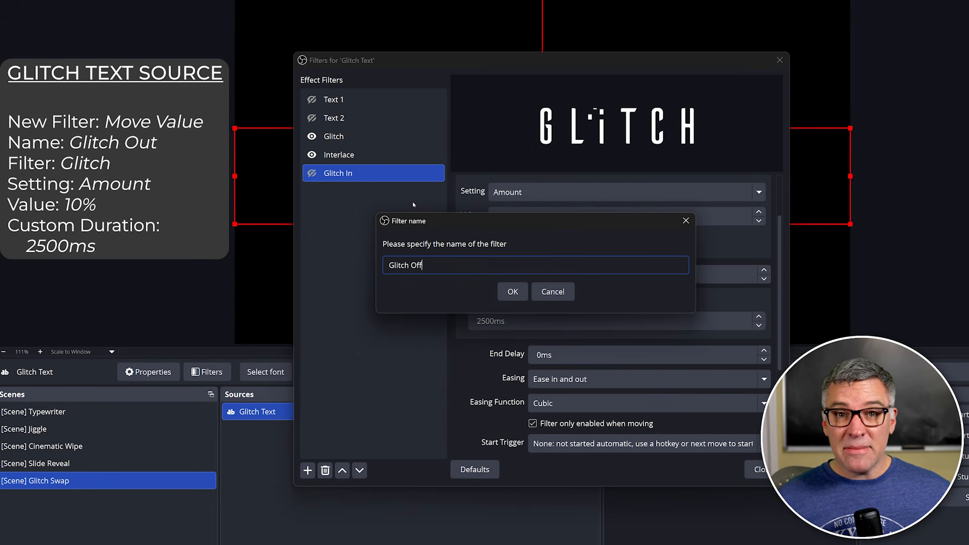
{"action": "key", "text": "Return"}
{"action": "left_click", "coordinate": [567, 285]}
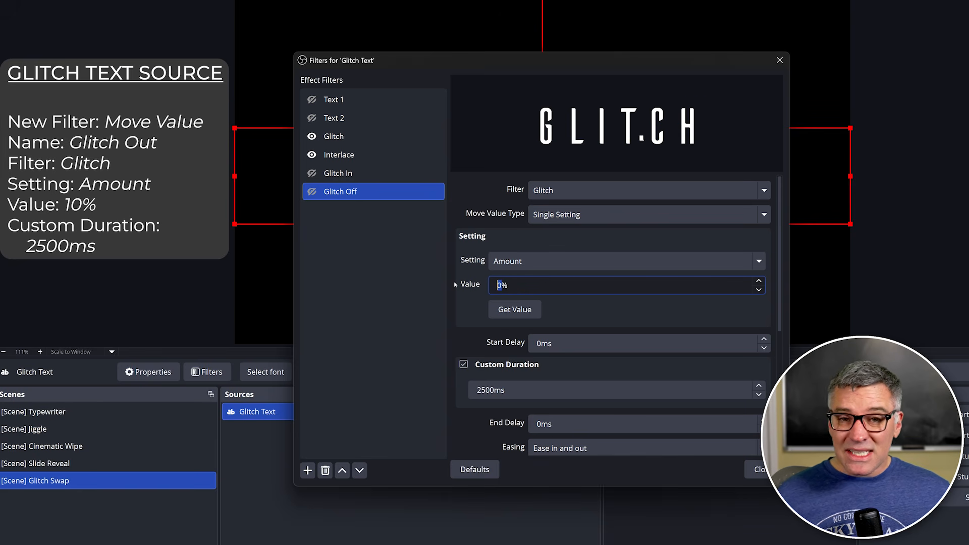
{"action": "left_click", "coordinate": [321, 232]}
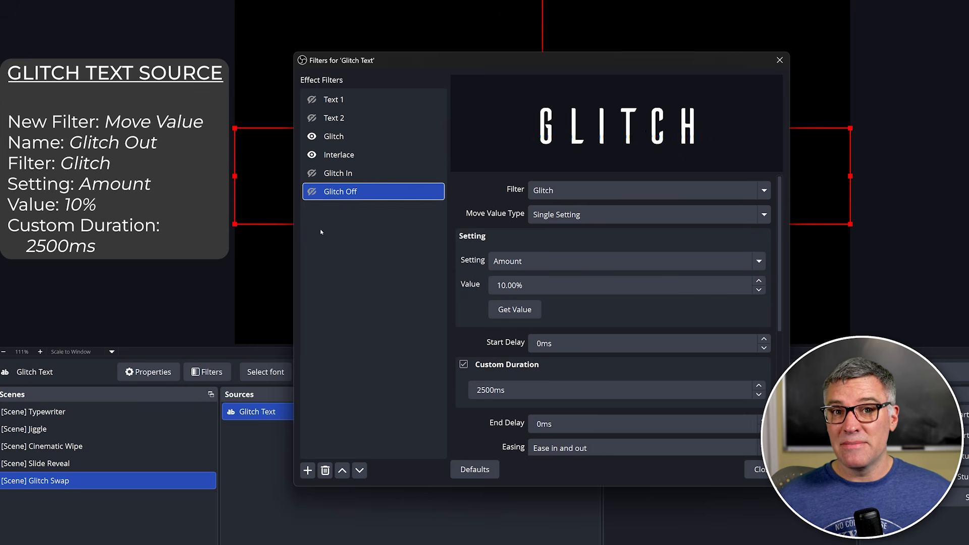
- Set the Glitch In filter's next move to Glitch Off
{"action": "left_click", "coordinate": [366, 174]}
{"action": "scroll", "coordinate": [473, 337], "scroll_direction": "down", "scroll_amount": 2}
{"action": "scroll", "coordinate": [473, 337], "scroll_direction": "down", "scroll_amount": 3}
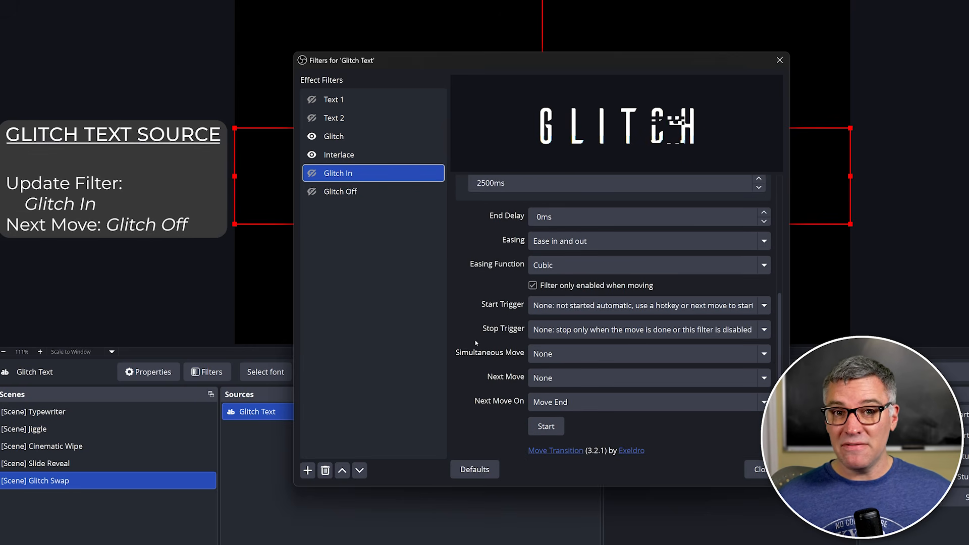
{"action": "left_click", "coordinate": [544, 377]}
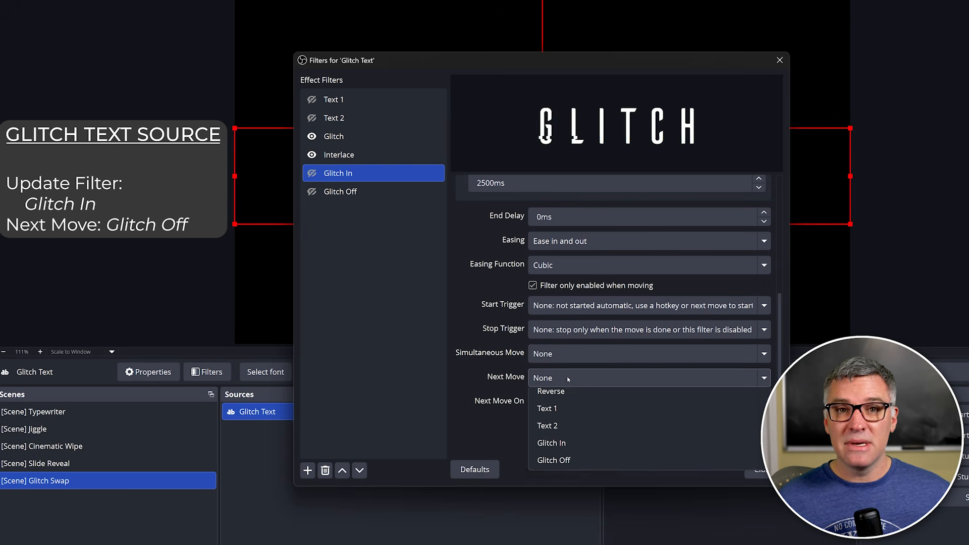
{"action": "left_click", "coordinate": [571, 486]}
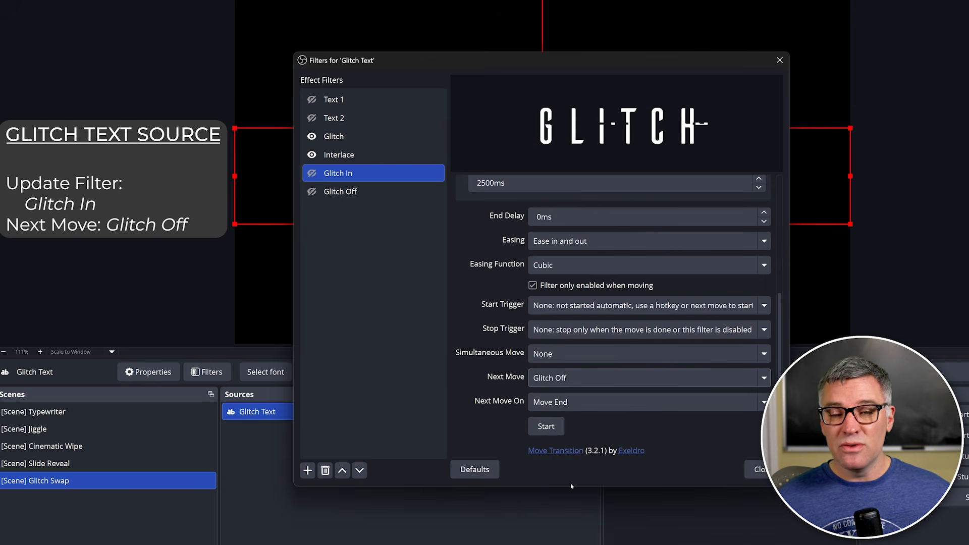
{"action": "scroll", "coordinate": [461, 273], "scroll_direction": "up", "scroll_amount": 3}
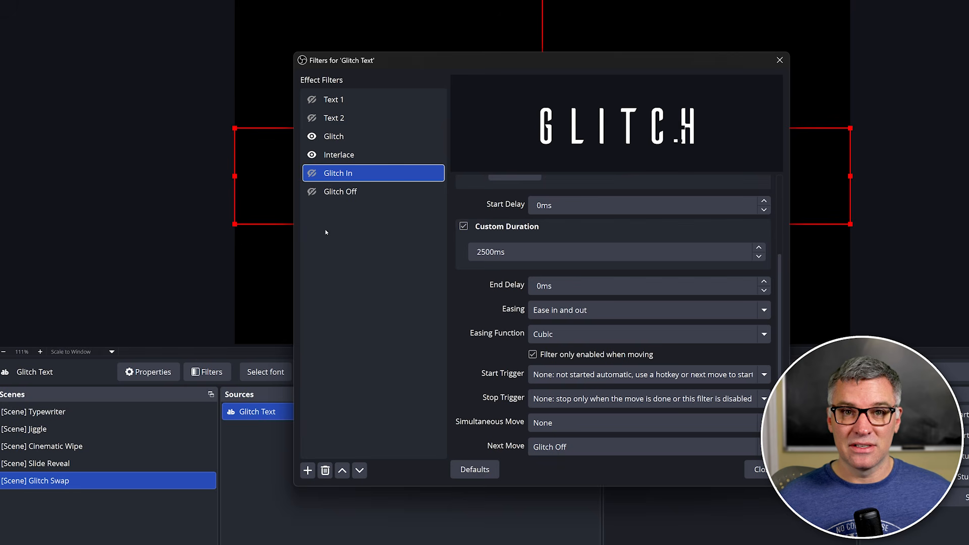
- Add a Move Action filter named Trigger Text 1 to the Glitch Text source
{"action": "right_click", "coordinate": [321, 214]}
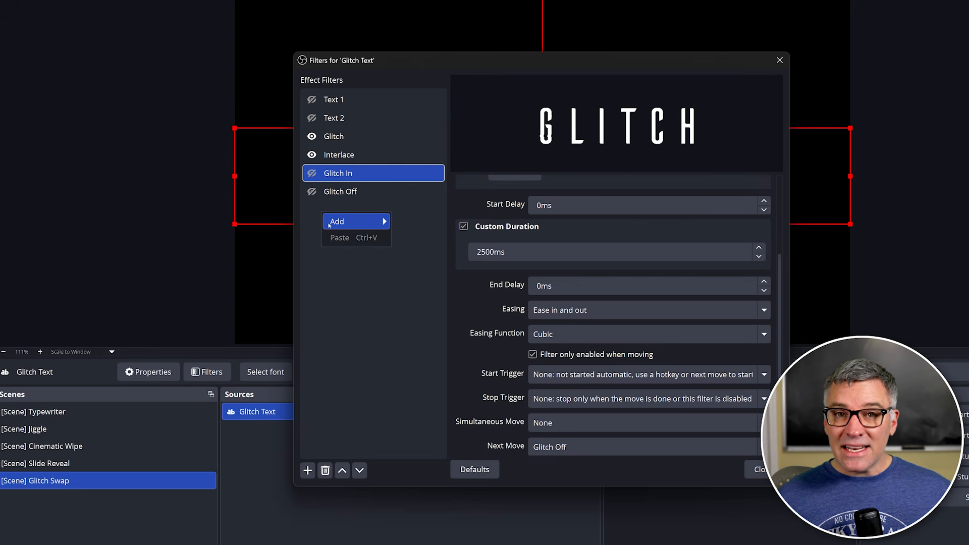
{"action": "mouse_move", "coordinate": [363, 221]}
{"action": "left_click", "coordinate": [444, 287]}
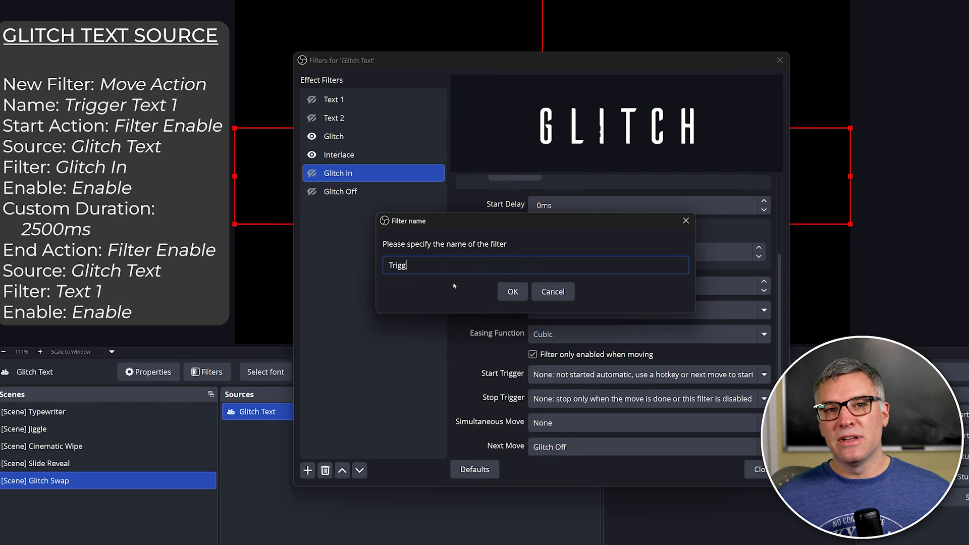
{"action": "type", "text": "Trigger Text 1"}
{"action": "key", "text": "Return"}
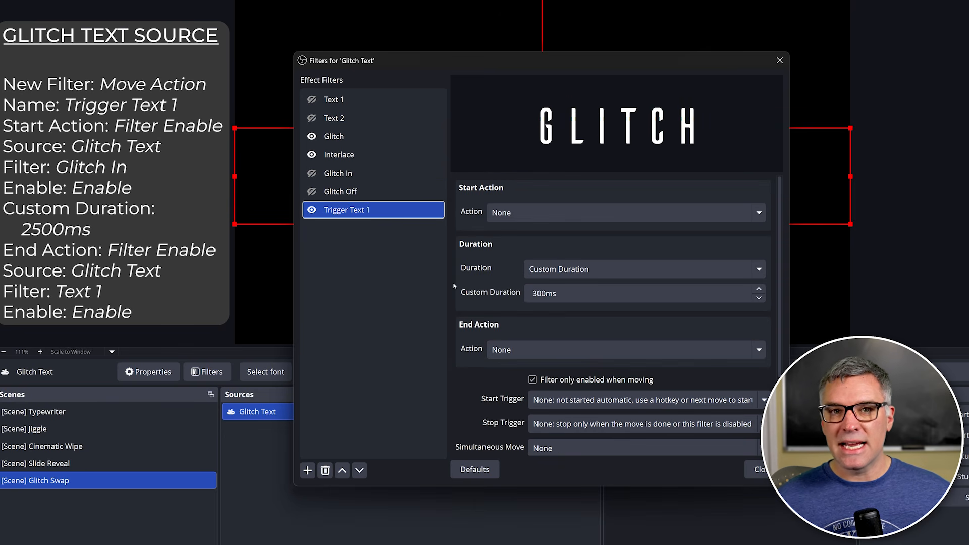
- Set Trigger Text 1's start action to Filter Enable for Glitch In on Glitch Text, with a custom duration of 2500 ms
{"action": "left_click", "coordinate": [561, 210]}
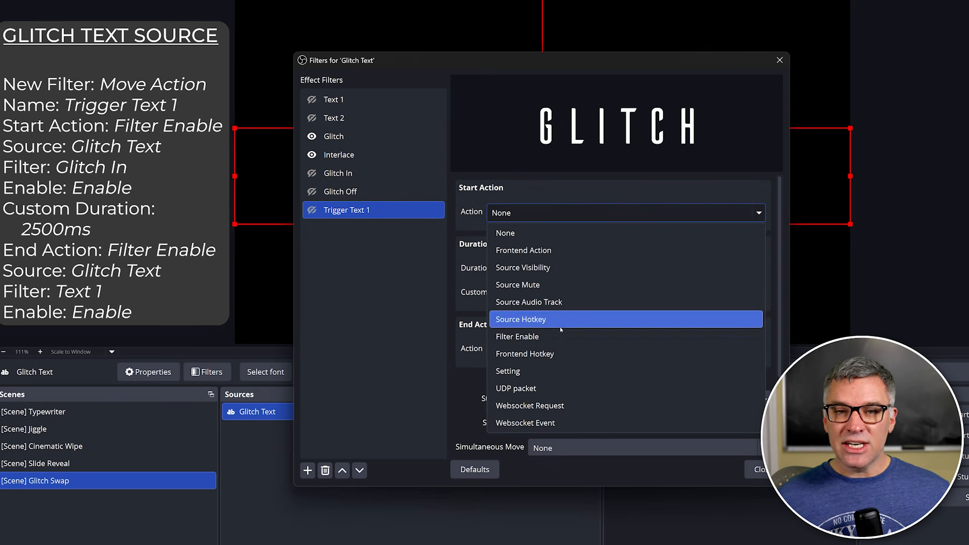
{"action": "left_click", "coordinate": [510, 335]}
{"action": "left_click", "coordinate": [756, 236]}
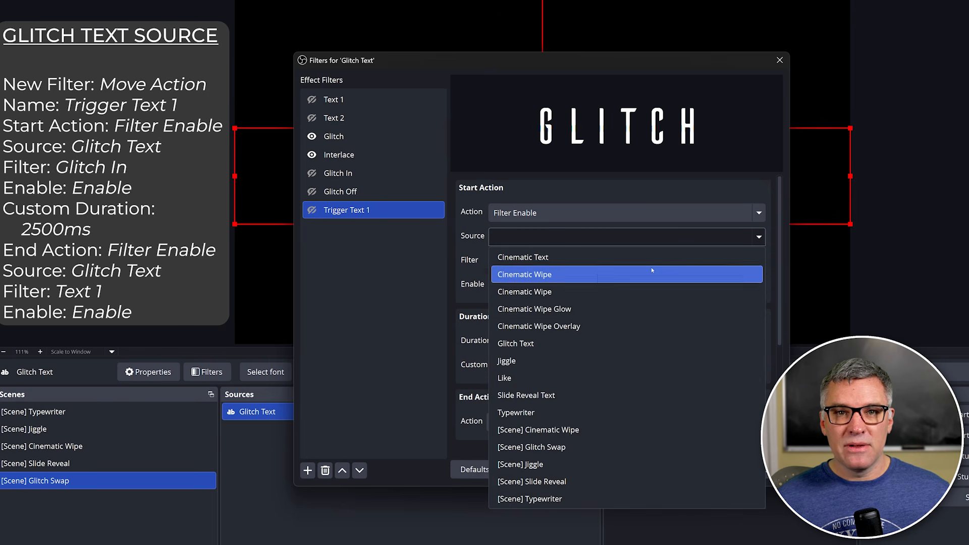
{"action": "left_click", "coordinate": [587, 343]}
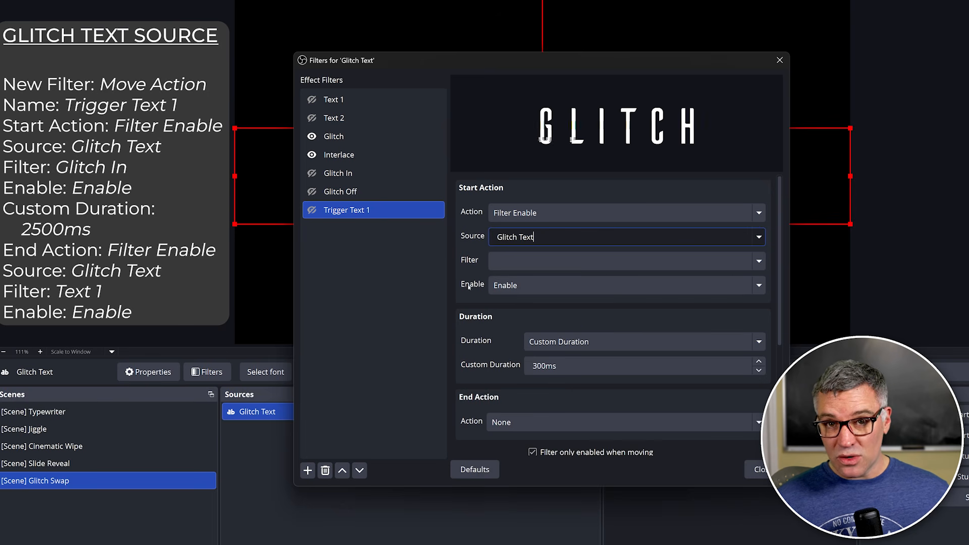
{"action": "left_click", "coordinate": [744, 259]}
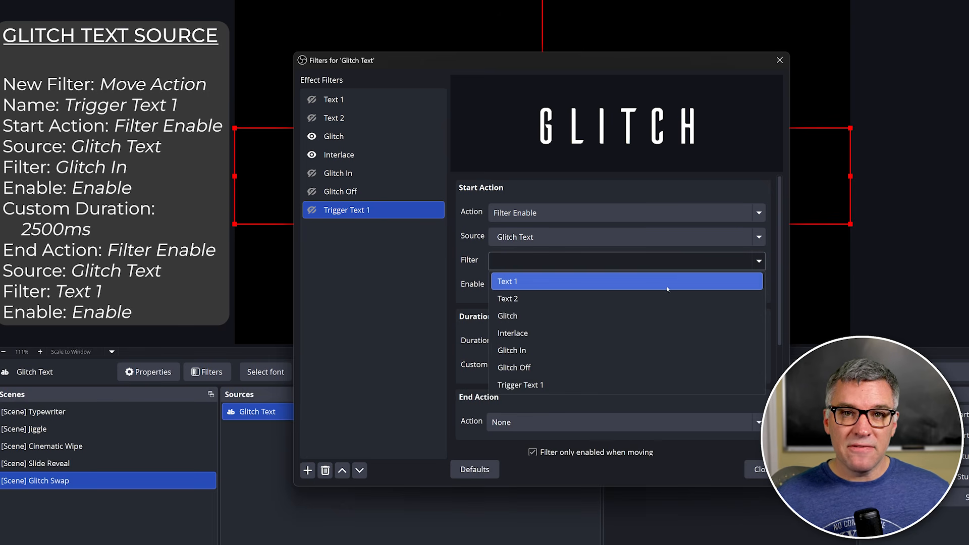
{"action": "left_click", "coordinate": [625, 350]}
{"action": "scroll", "coordinate": [465, 313], "scroll_direction": "down", "scroll_amount": 2}
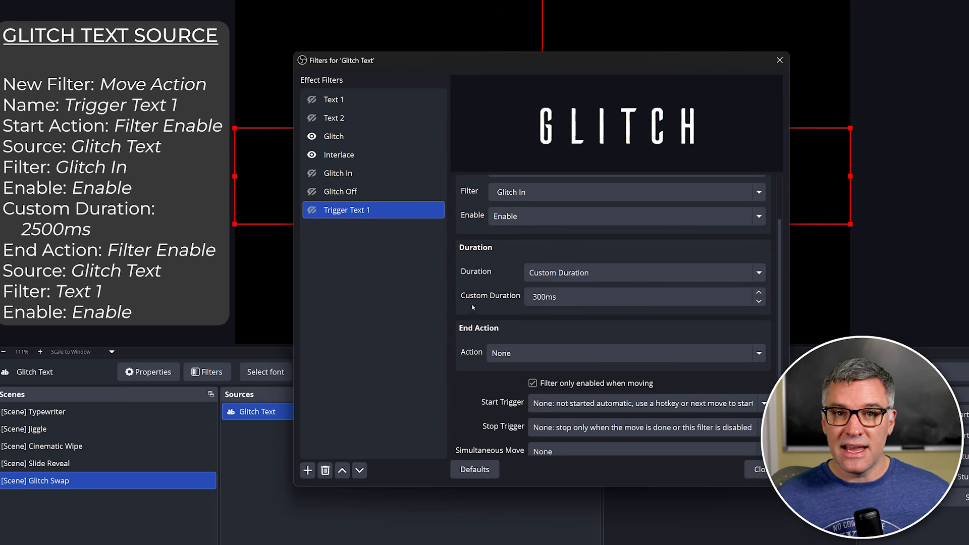
{"action": "type", "text": "2500"}
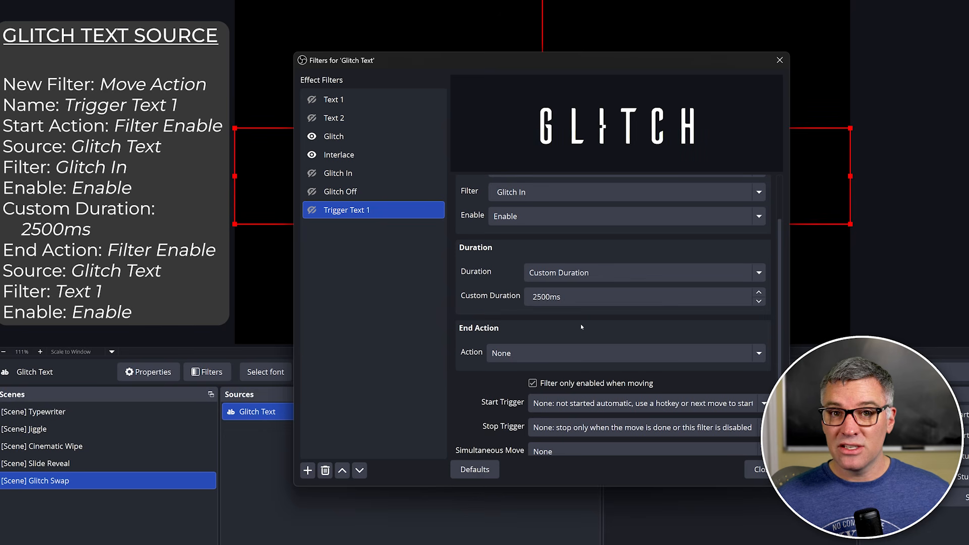
- Set Trigger Text 1's end action to Filter Enable for the Text 1 filter on Glitch Text
{"action": "left_click", "coordinate": [518, 352]}
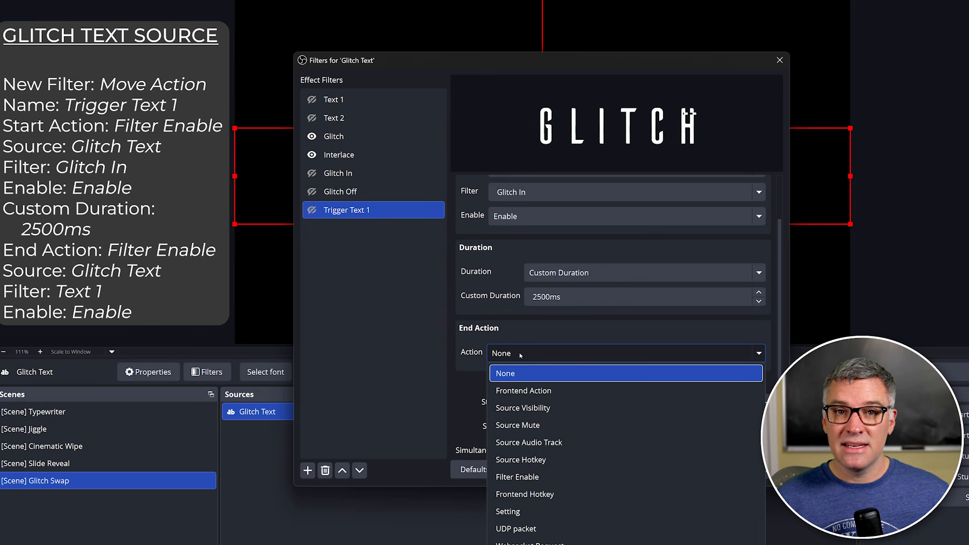
{"action": "left_click", "coordinate": [545, 477]}
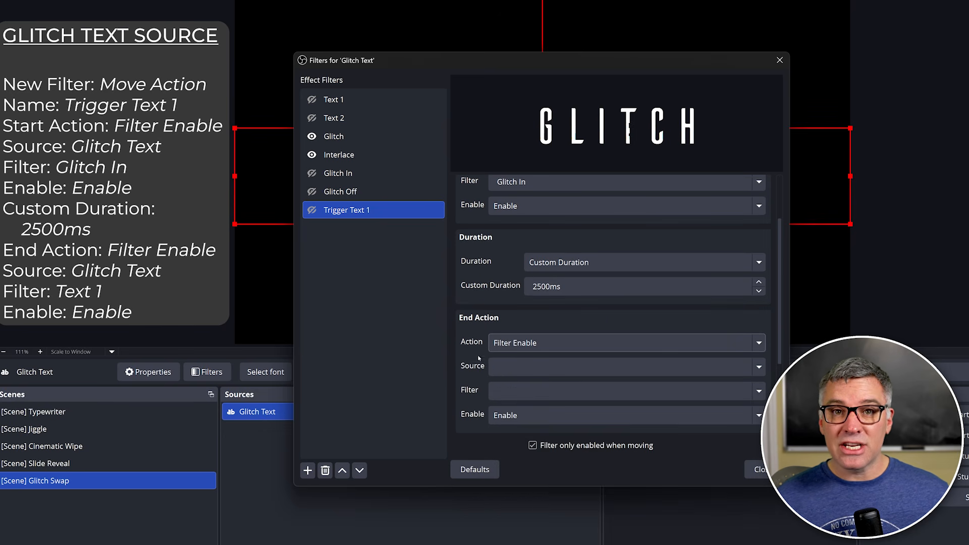
{"action": "scroll", "coordinate": [656, 379], "scroll_direction": "down", "scroll_amount": 3}
{"action": "left_click", "coordinate": [759, 298]}
{"action": "scroll", "coordinate": [620, 388], "scroll_direction": "up", "scroll_amount": 1}
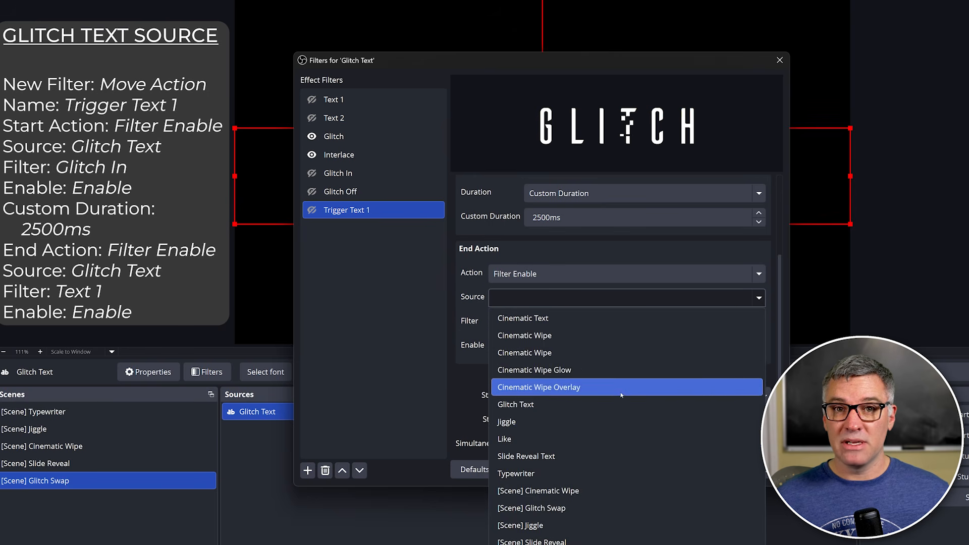
{"action": "left_click", "coordinate": [616, 403]}
{"action": "left_click", "coordinate": [758, 321]}
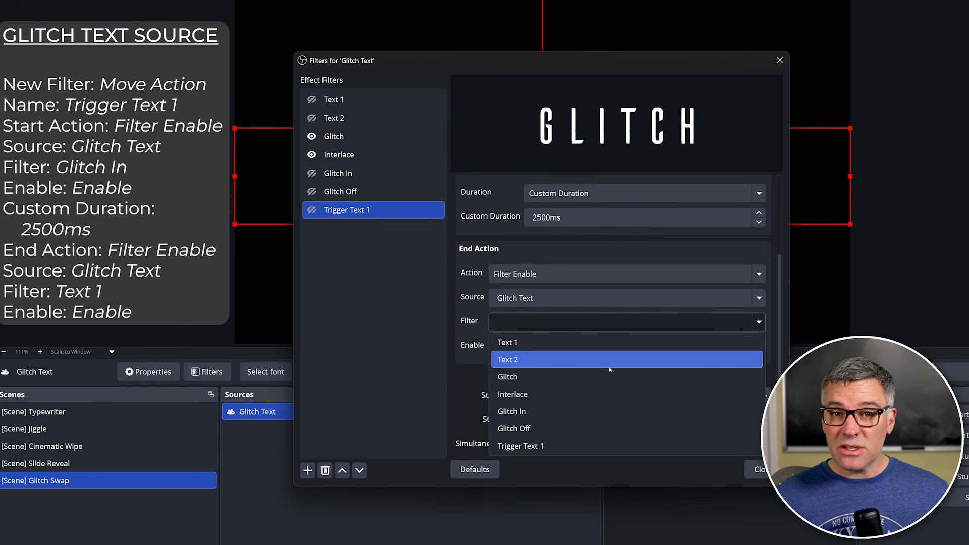
{"action": "left_click", "coordinate": [597, 343]}
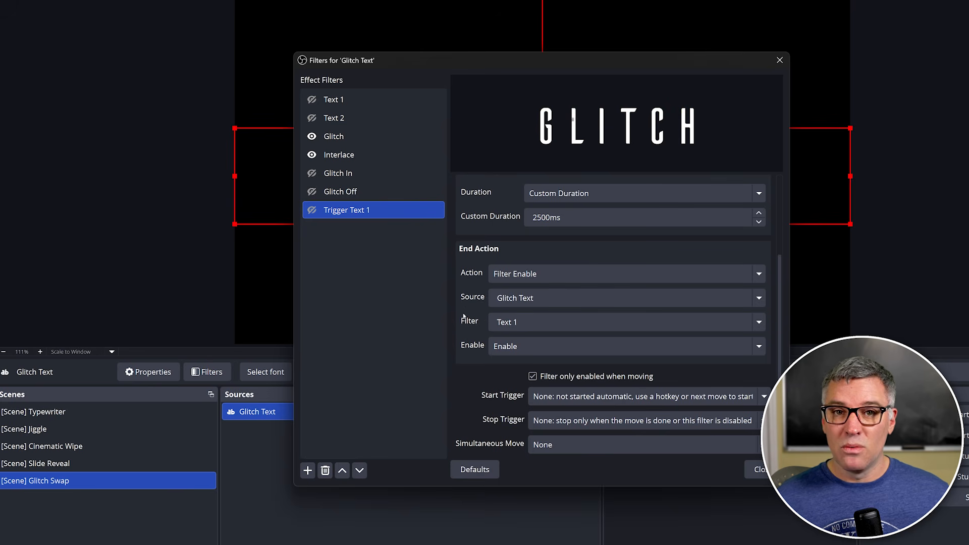
- Duplicate Trigger Text 1 as Trigger Text 2 and set its end action filter to Text 2
{"action": "right_click", "coordinate": [393, 210]}
{"action": "left_click", "coordinate": [405, 233]}
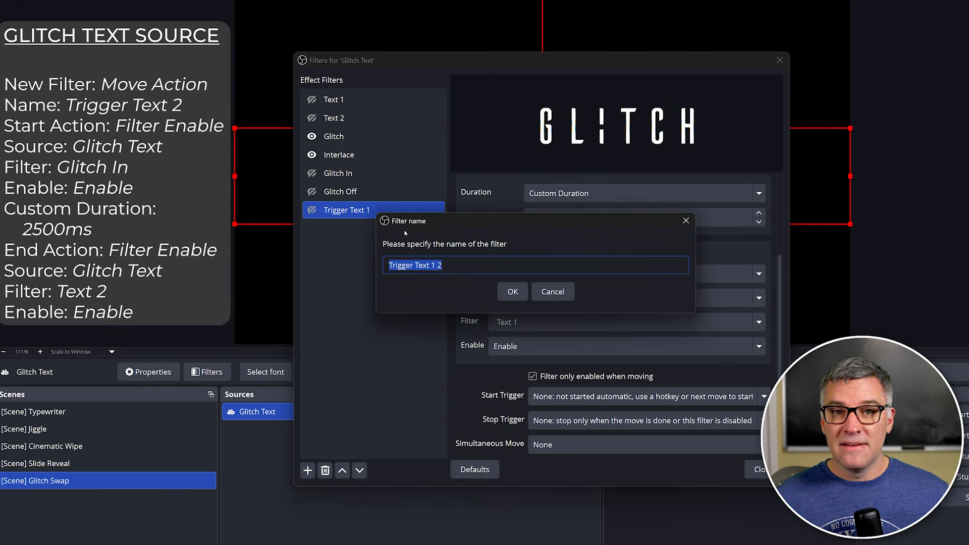
{"action": "type", "text": "2"}
{"action": "key", "text": "Return"}
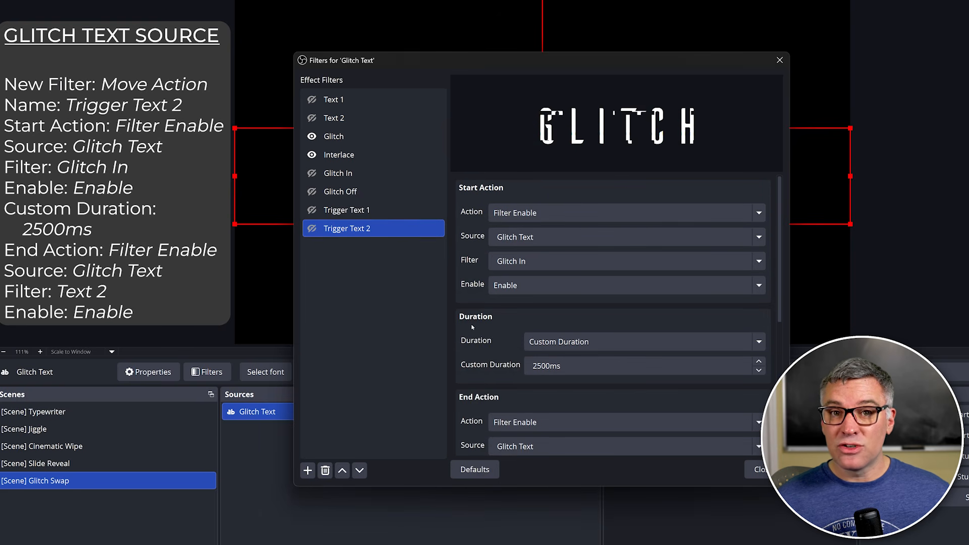
{"action": "scroll", "coordinate": [472, 328], "scroll_direction": "down", "scroll_amount": 5}
{"action": "left_click", "coordinate": [759, 298]}
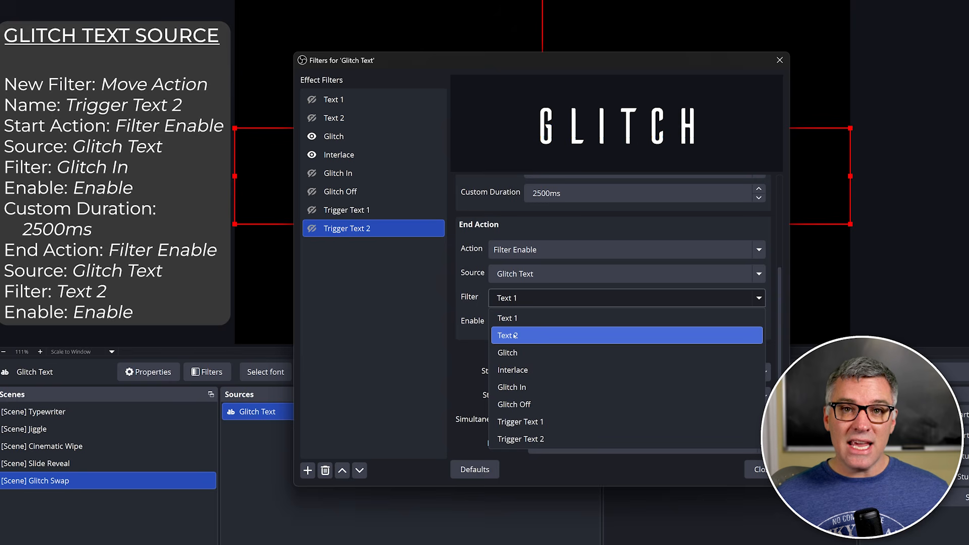
{"action": "left_click", "coordinate": [513, 336]}
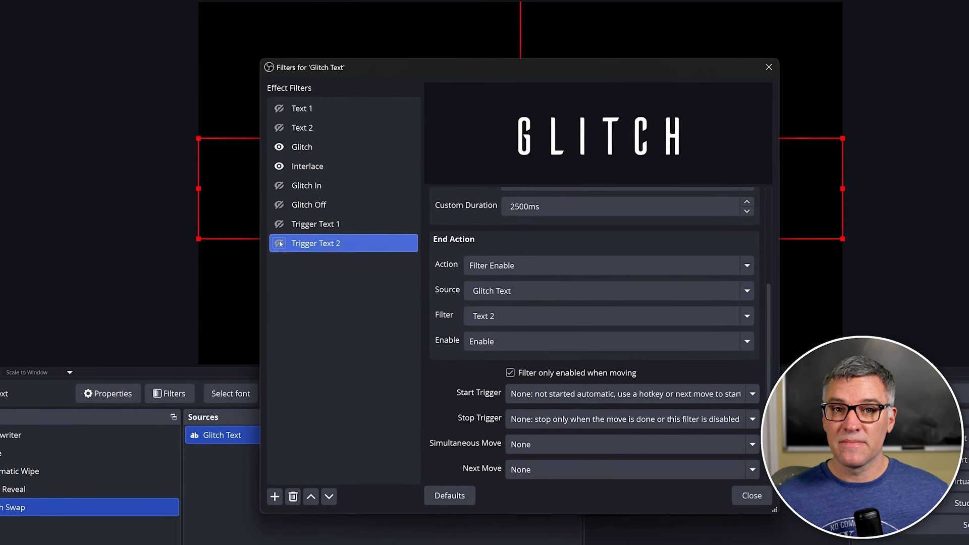
- Test the glitch text swap by enabling the trigger filters with the canvas in view, and close the Glitch Text filters
{"action": "left_click", "coordinate": [290, 239]}
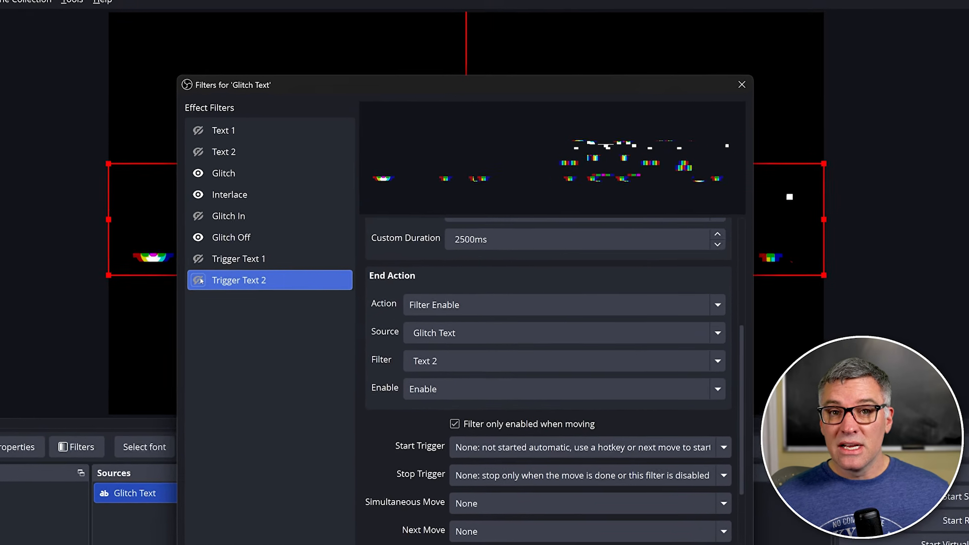
{"action": "left_click_drag", "start_coordinate": [344, 103], "coordinate": [905, 99]}
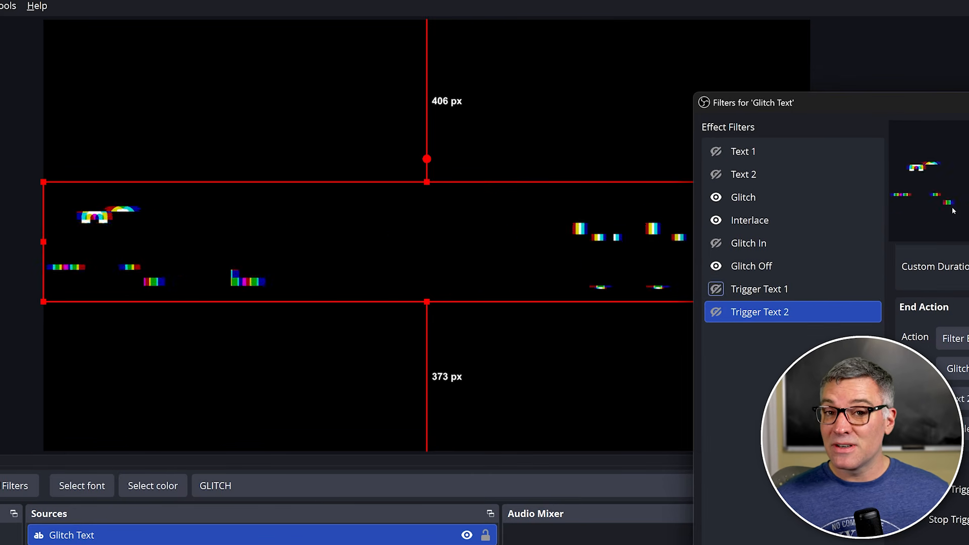
{"action": "left_click_drag", "start_coordinate": [961, 103], "coordinate": [505, 99]}
{"action": "left_click", "coordinate": [773, 99]}
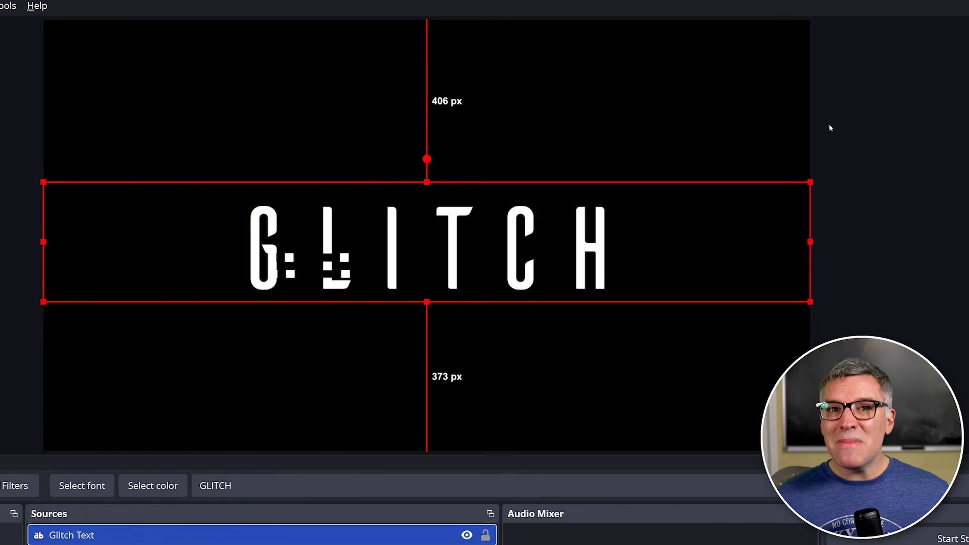